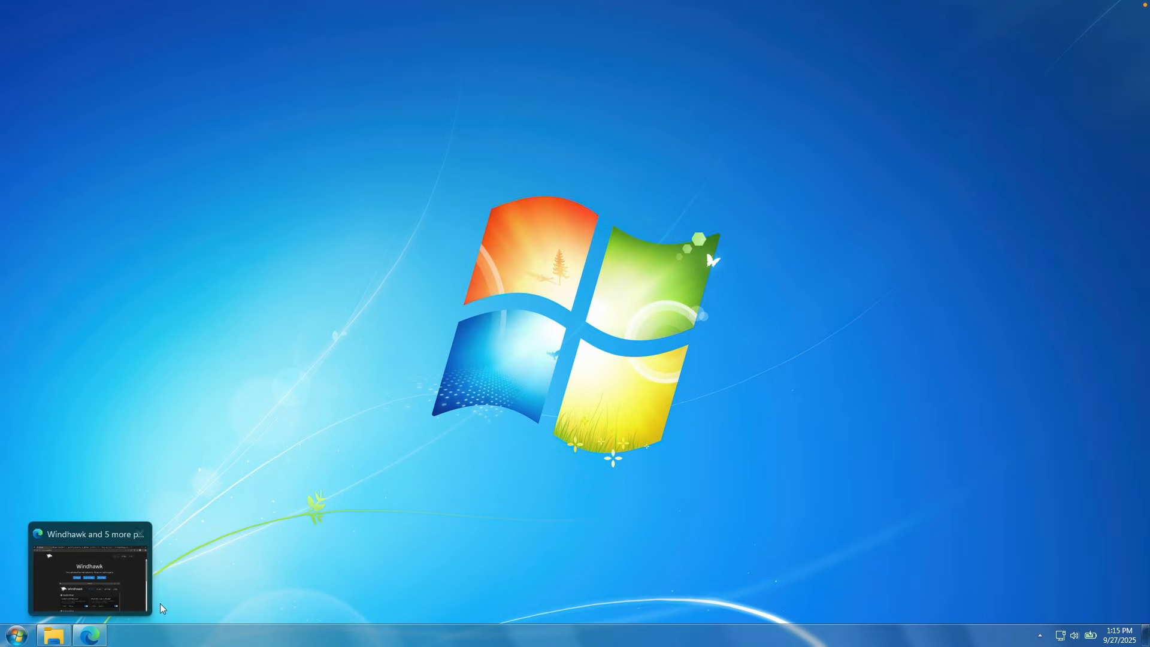
# - Examine the Windows 7-styled Start menu and the notification and calendar flyout
pyautogui.click(18, 636)
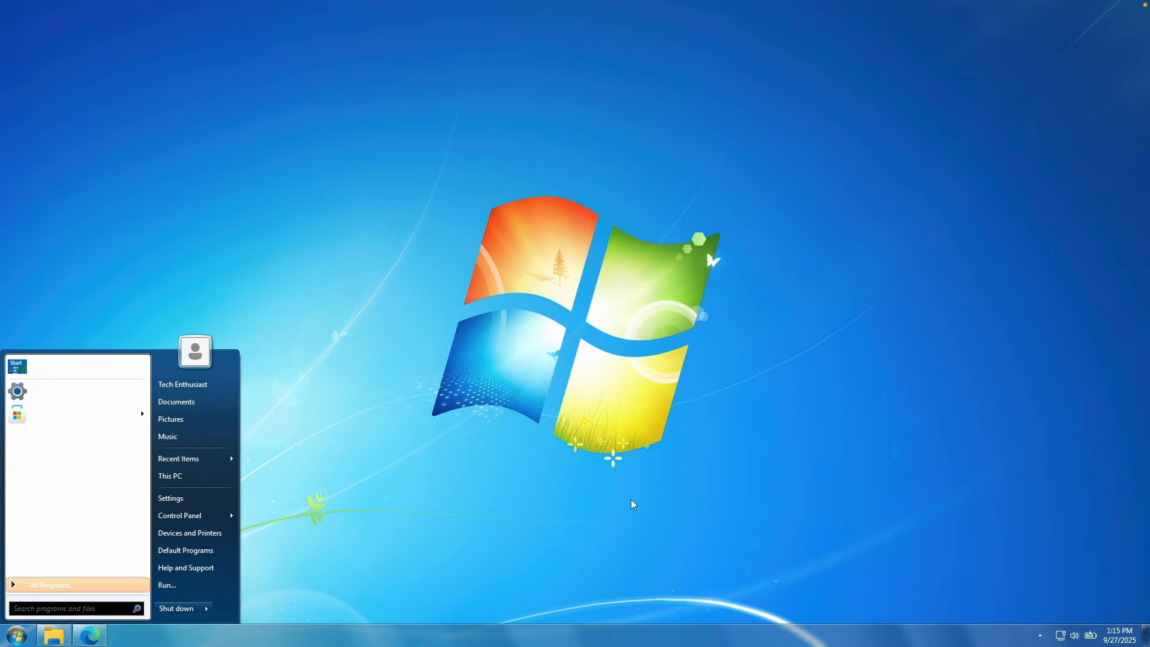
pyautogui.click(847, 501)
pyautogui.click(1119, 635)
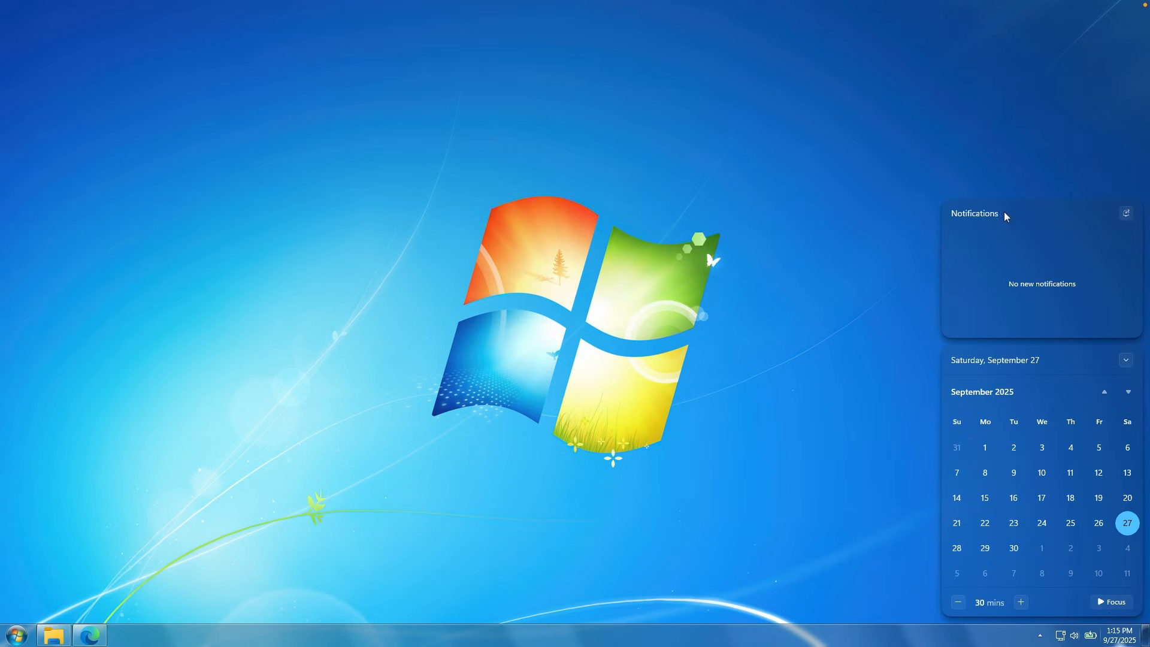
# - Inspect the transparent File Explorer window by resizing and moving it, and view the context menu of Local Disk (C:)
pyautogui.click(60, 636)
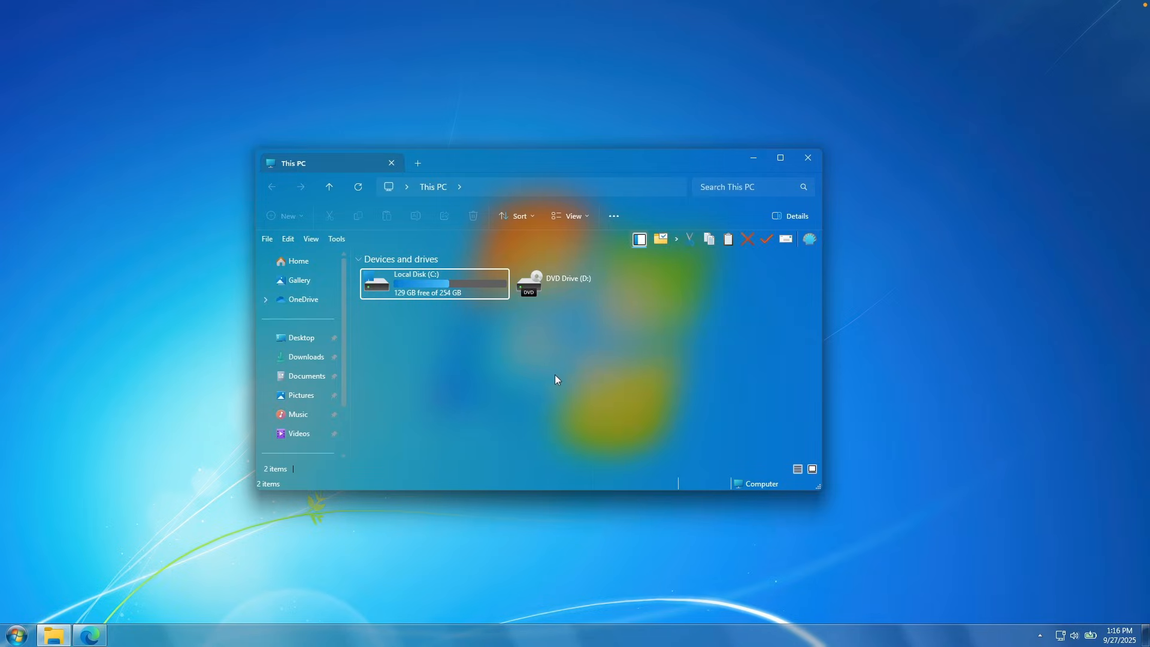
pyautogui.moveTo(821, 489); pyautogui.dragTo(899, 493)
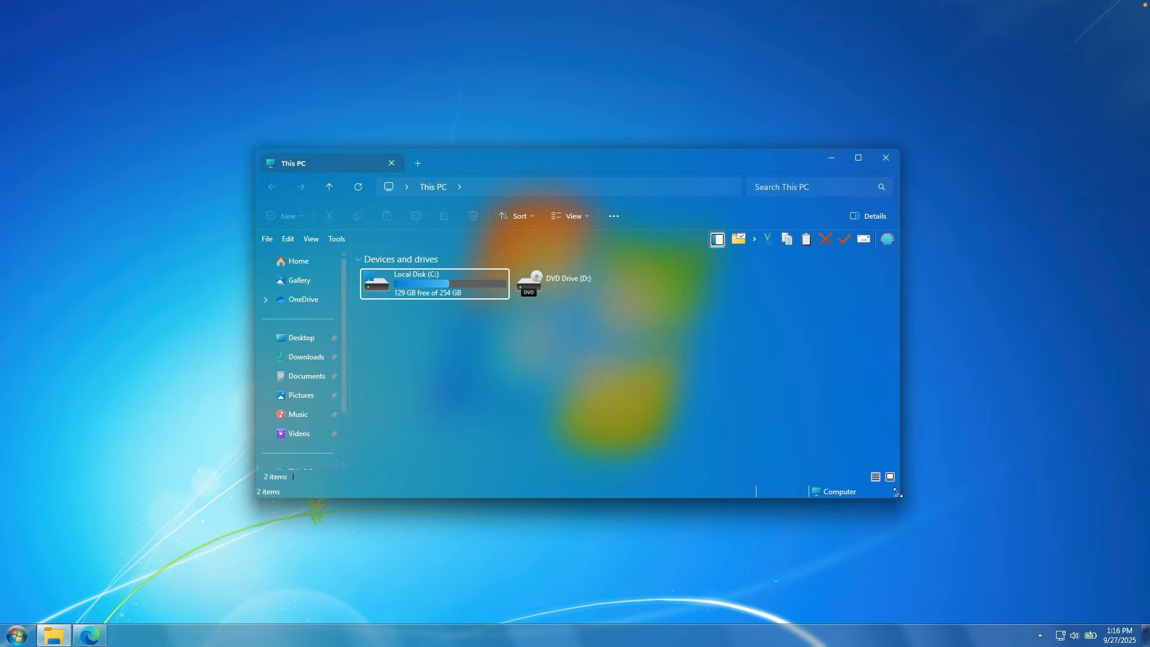
pyautogui.moveTo(587, 165); pyautogui.dragTo(573, 168)
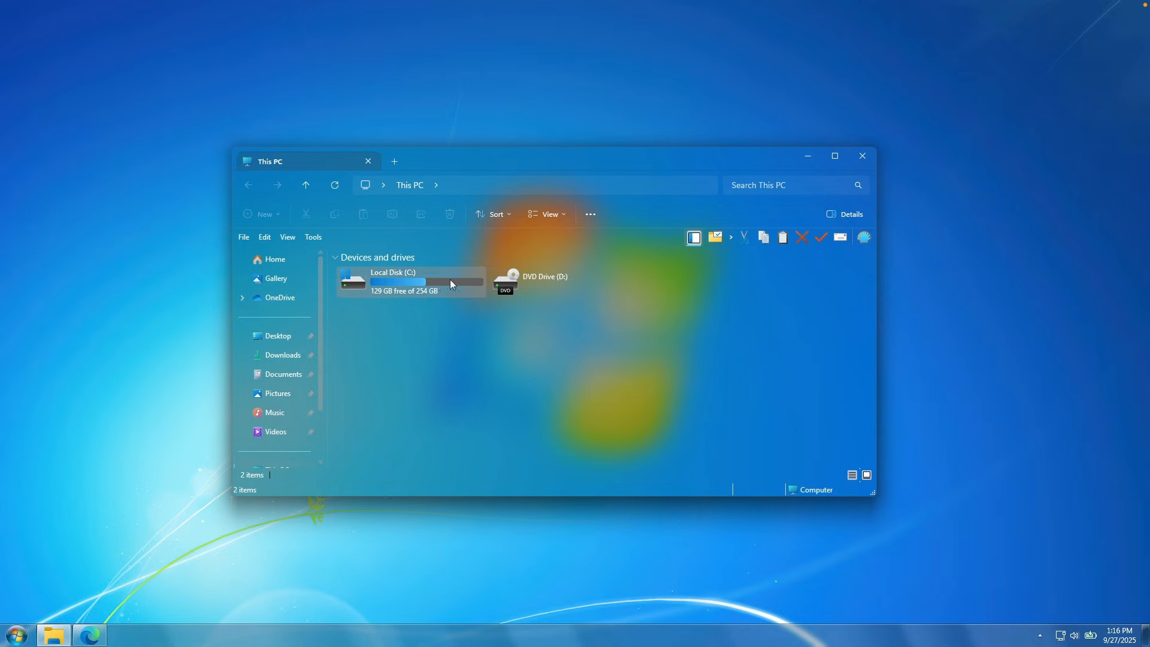
pyautogui.click(419, 275)
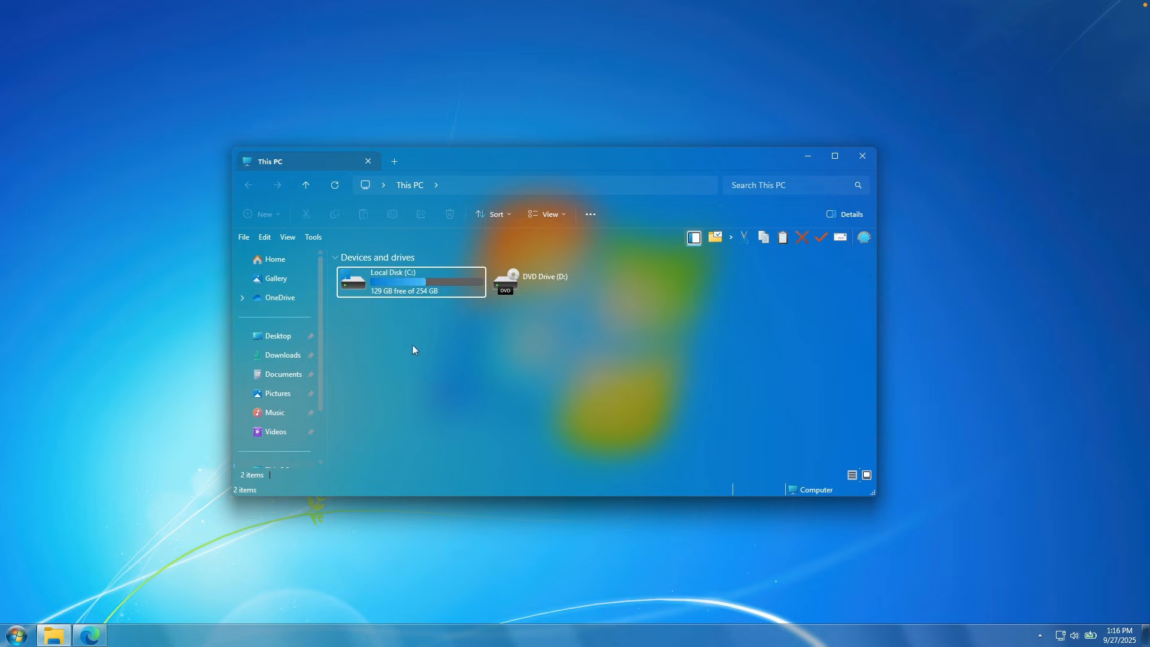
pyautogui.rightClick(417, 279)
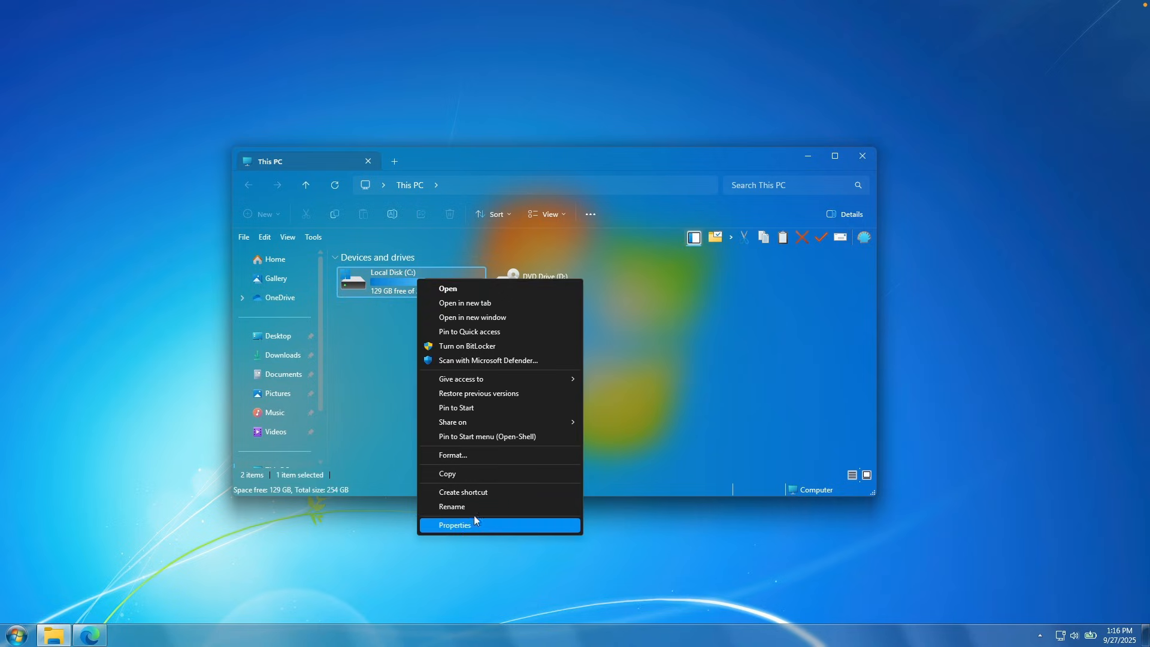
pyautogui.click(378, 361)
pyautogui.click(809, 157)
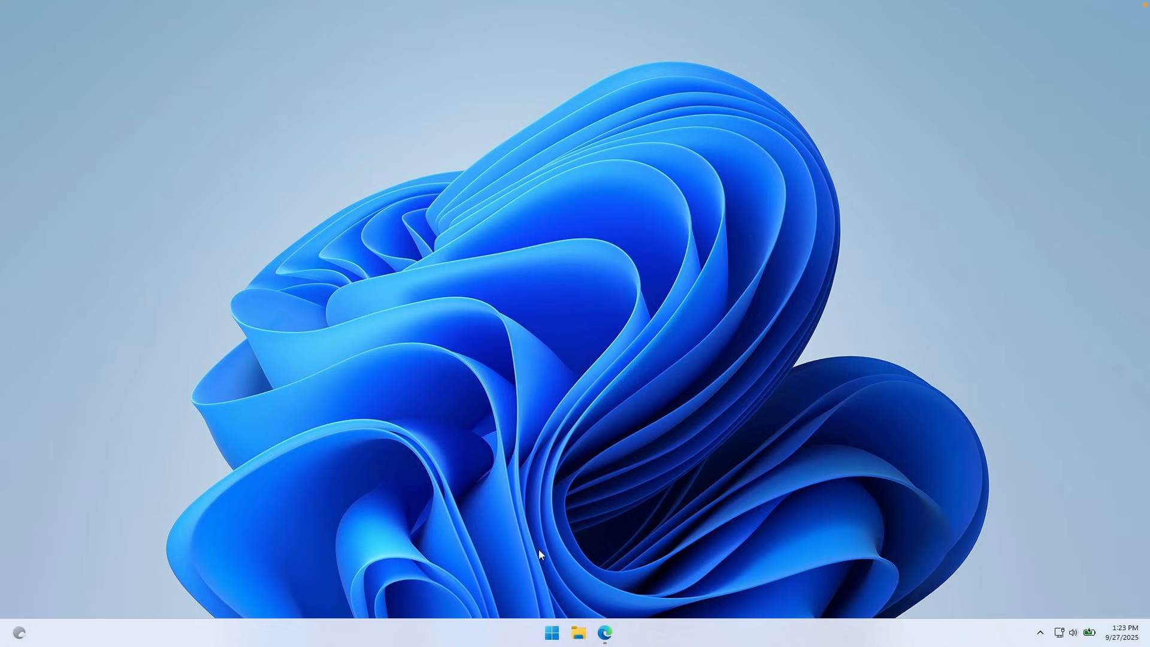
# - View the default Windows 11 Start menu, and switch to Edge to find the OpenShellSetup_4_4_196.exe asset on the Open-Shell-Menu GitHub releases page
pyautogui.click(553, 630)
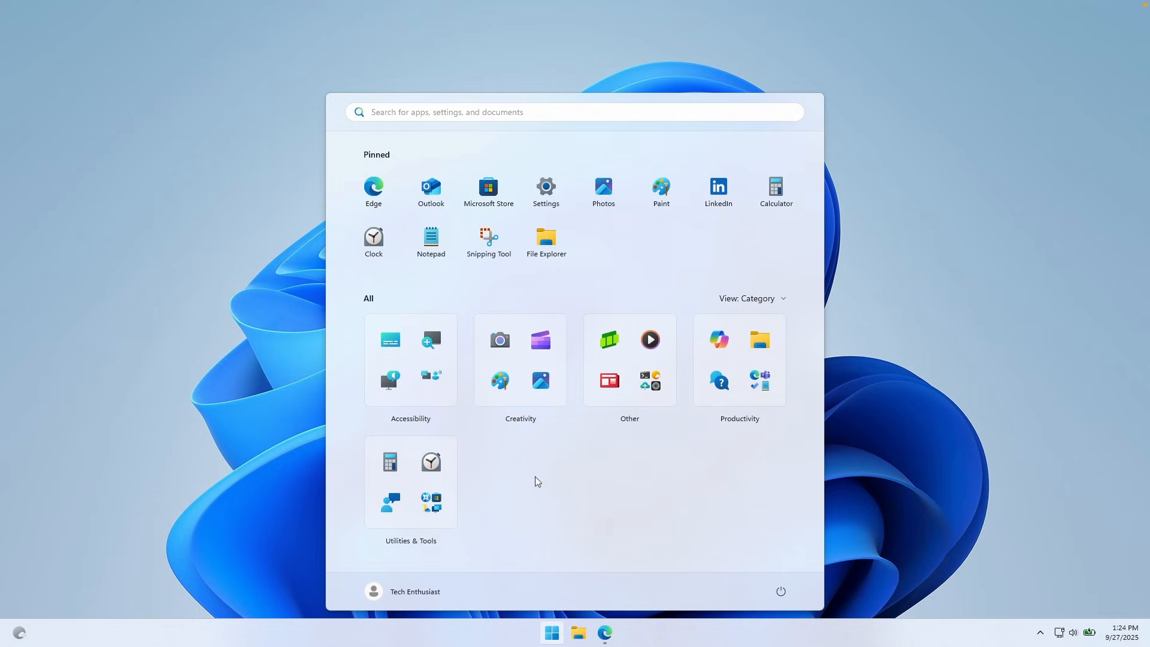
pyautogui.click(899, 376)
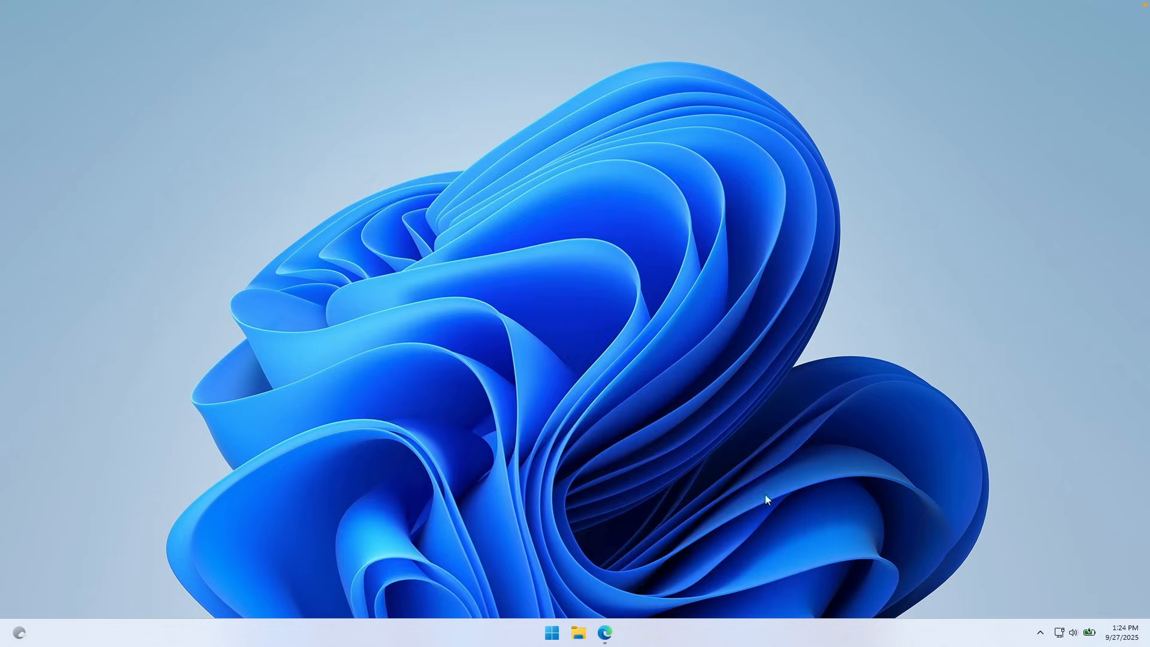
pyautogui.click(606, 632)
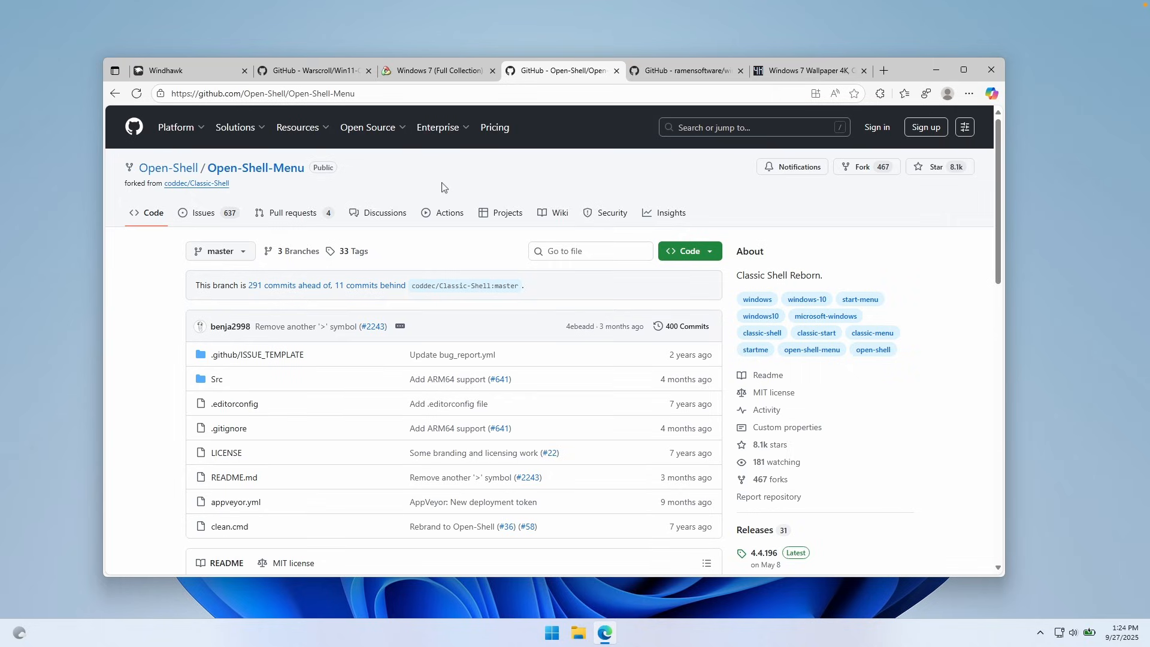
pyautogui.scroll(-5, 473, 192)
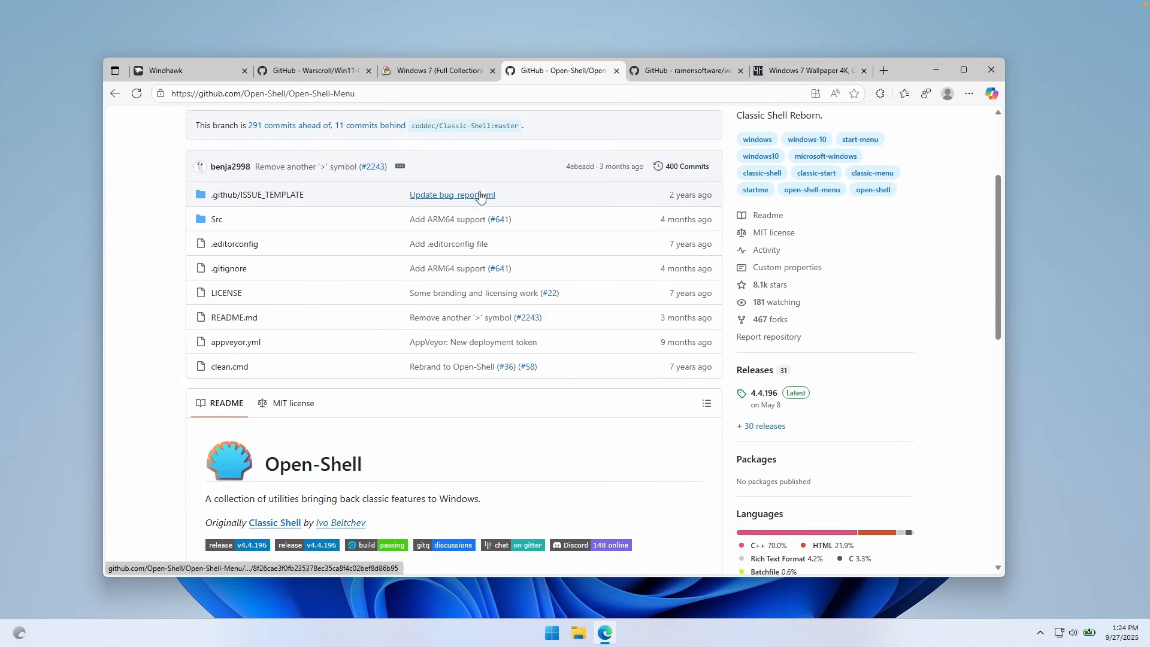
pyautogui.click(752, 216)
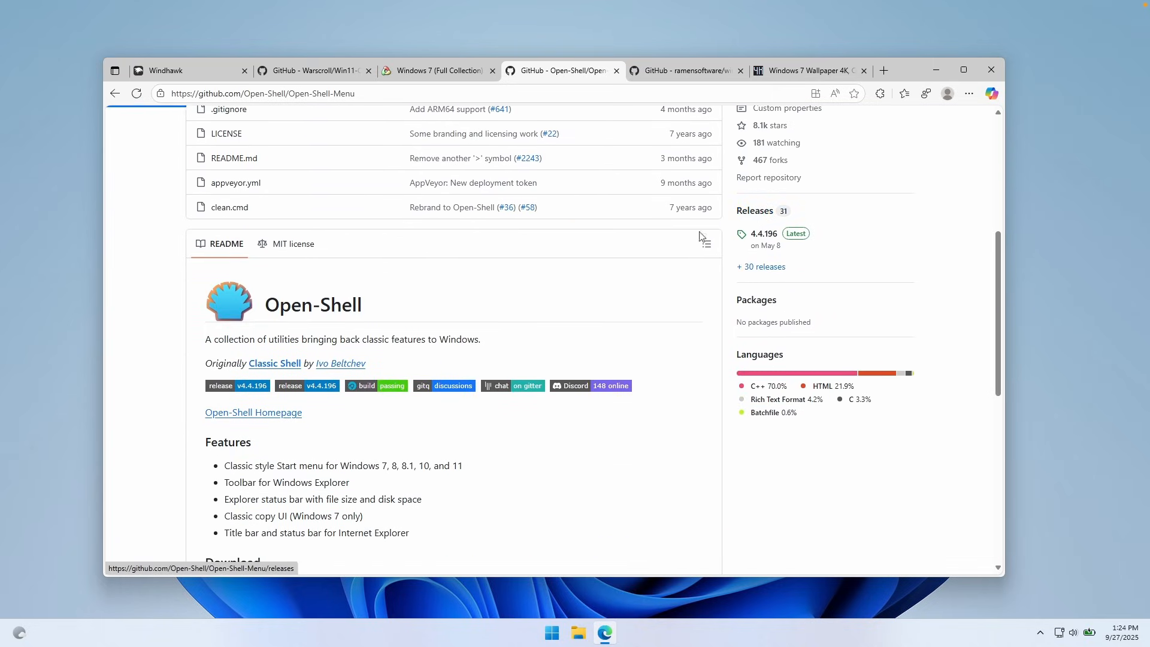
pyautogui.scroll(-1, 495, 283)
pyautogui.scroll(-4, 494, 283)
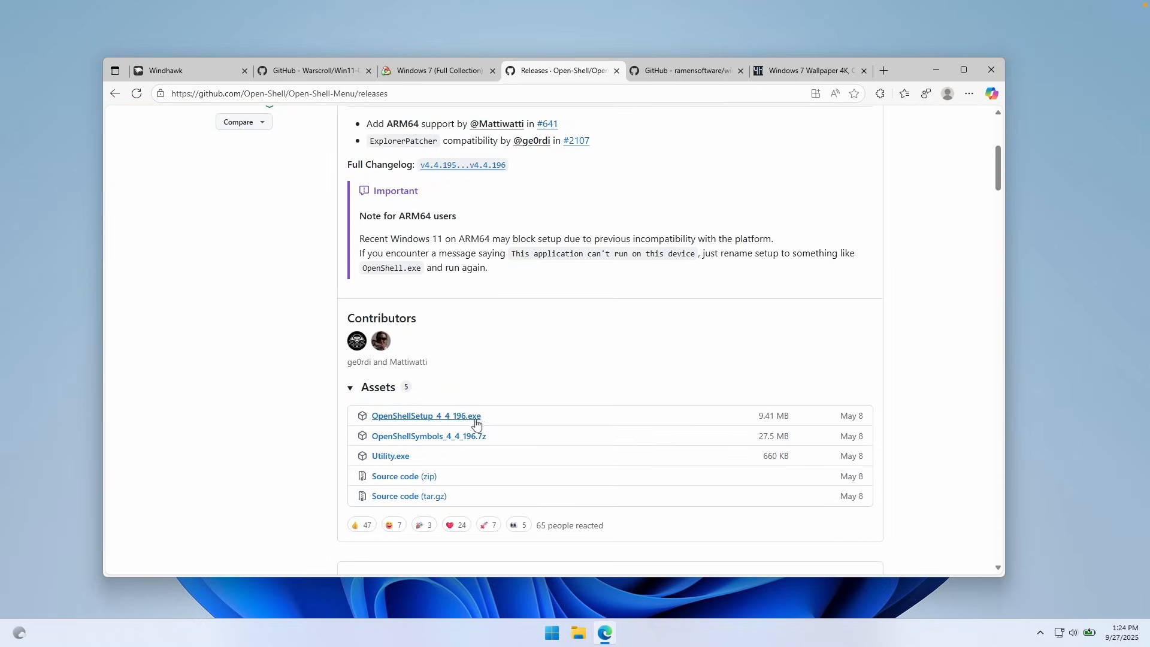
pyautogui.click(934, 71)
# - Run the OpenShell installer from the Downloads folder in File Explorer
pyautogui.click(578, 633)
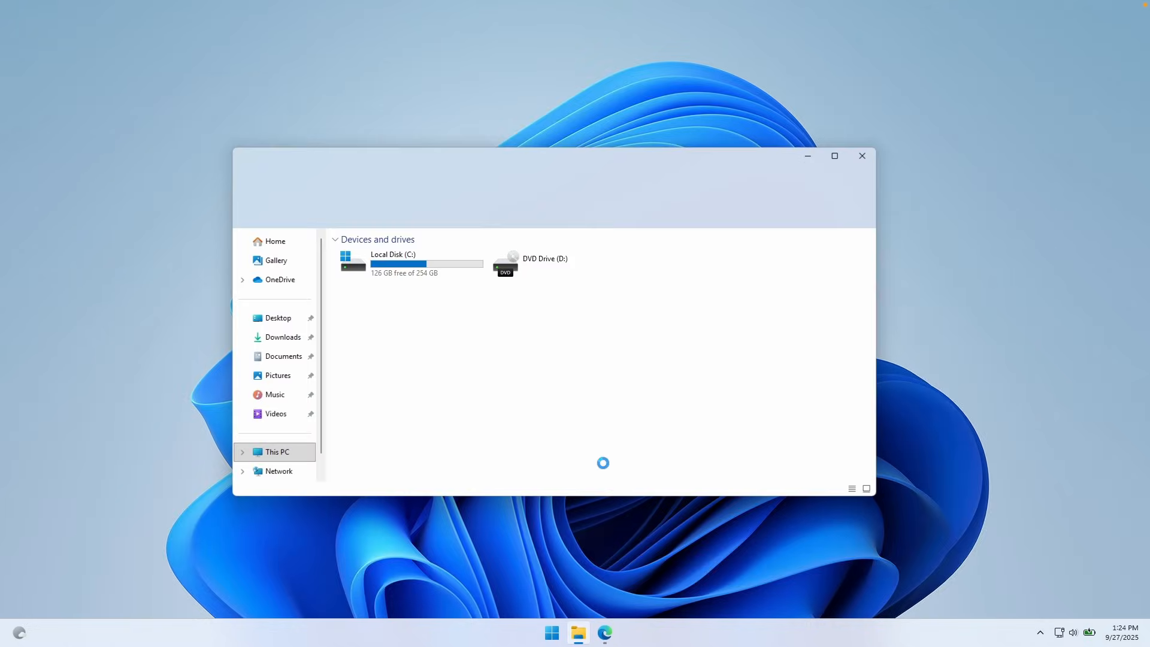
pyautogui.click(282, 337)
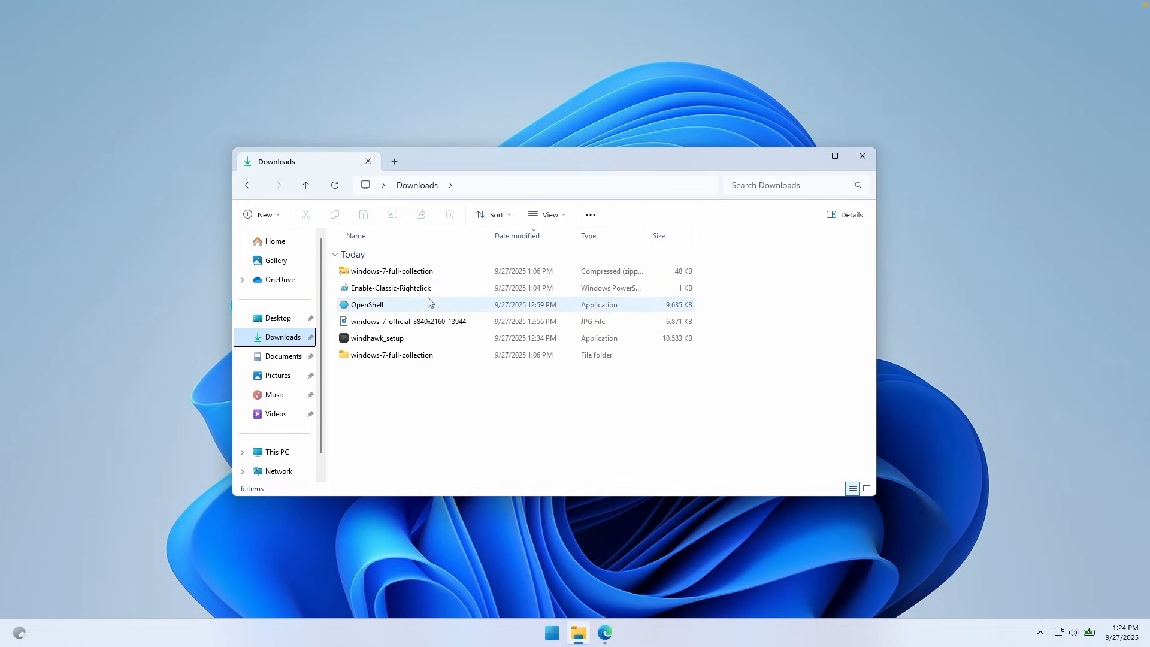
pyautogui.click(415, 306)
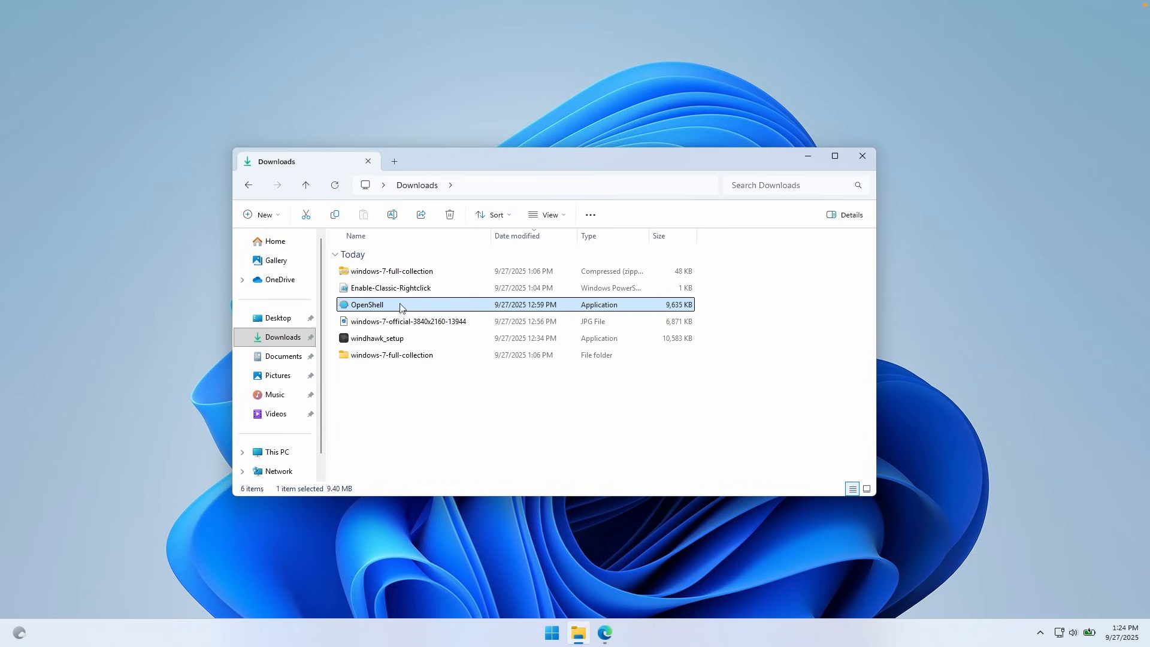
pyautogui.doubleClick(400, 305)
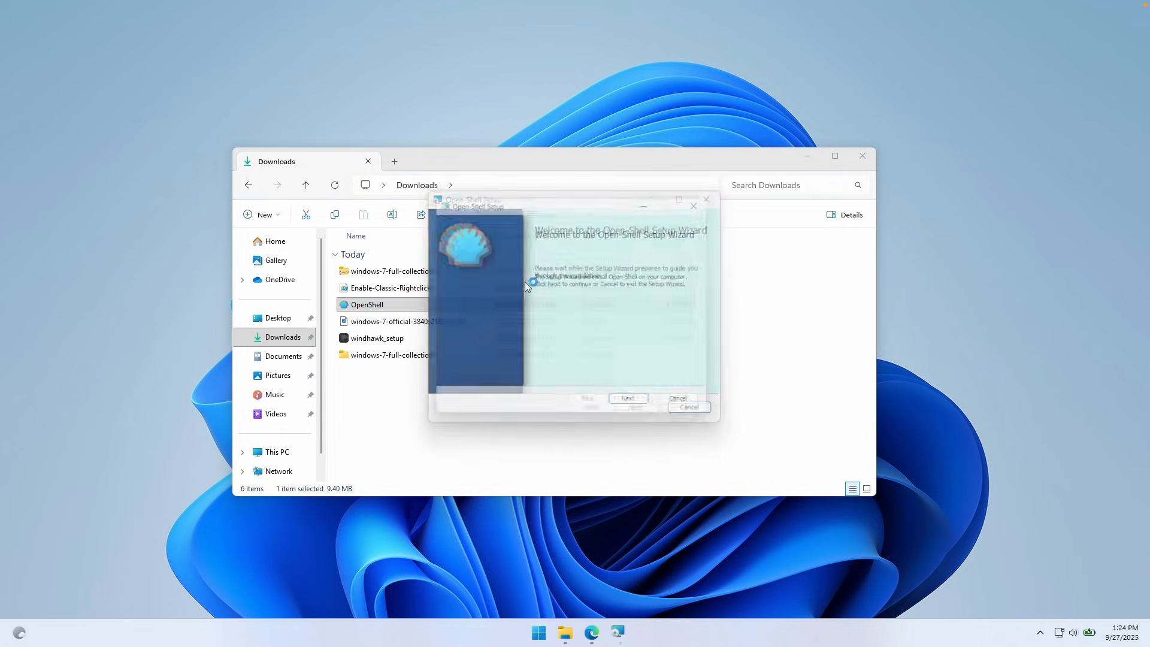
# - Install Open-Shell, accepting the license agreement and keeping the default features and location
pyautogui.click(637, 408)
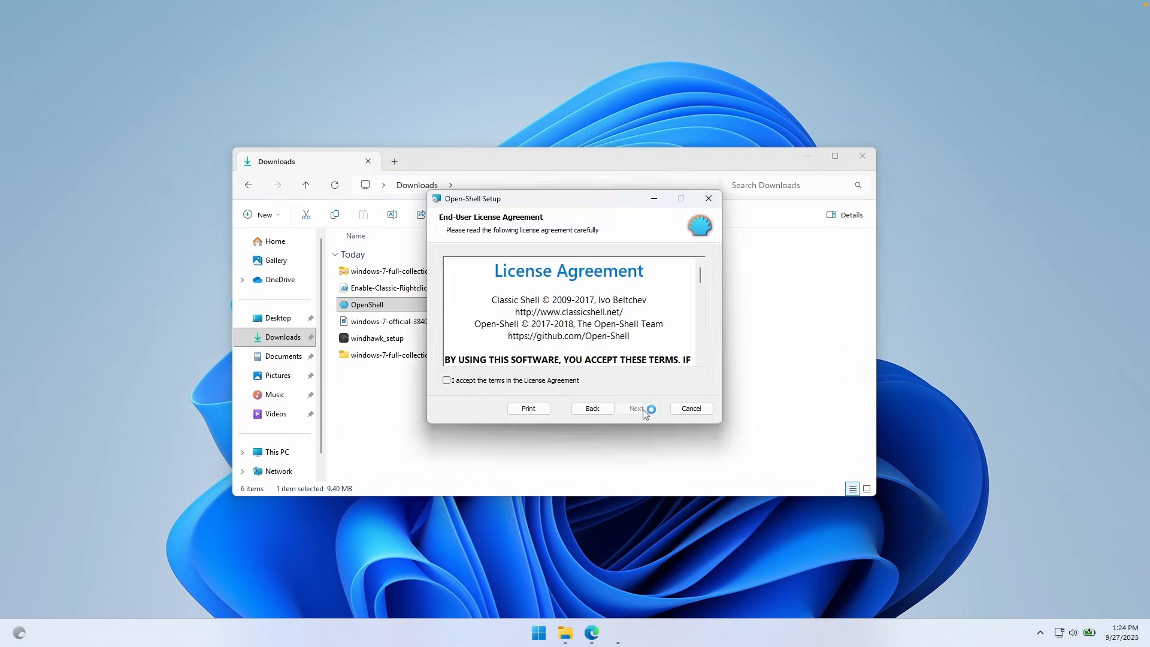
pyautogui.click(644, 409)
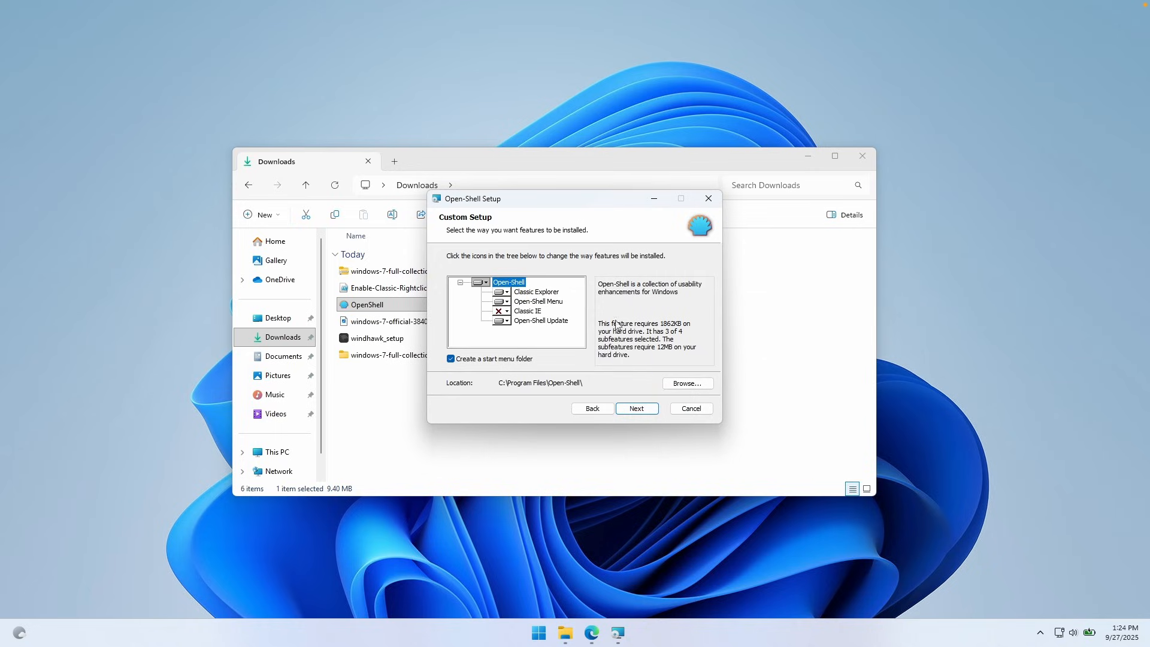
pyautogui.click(640, 410)
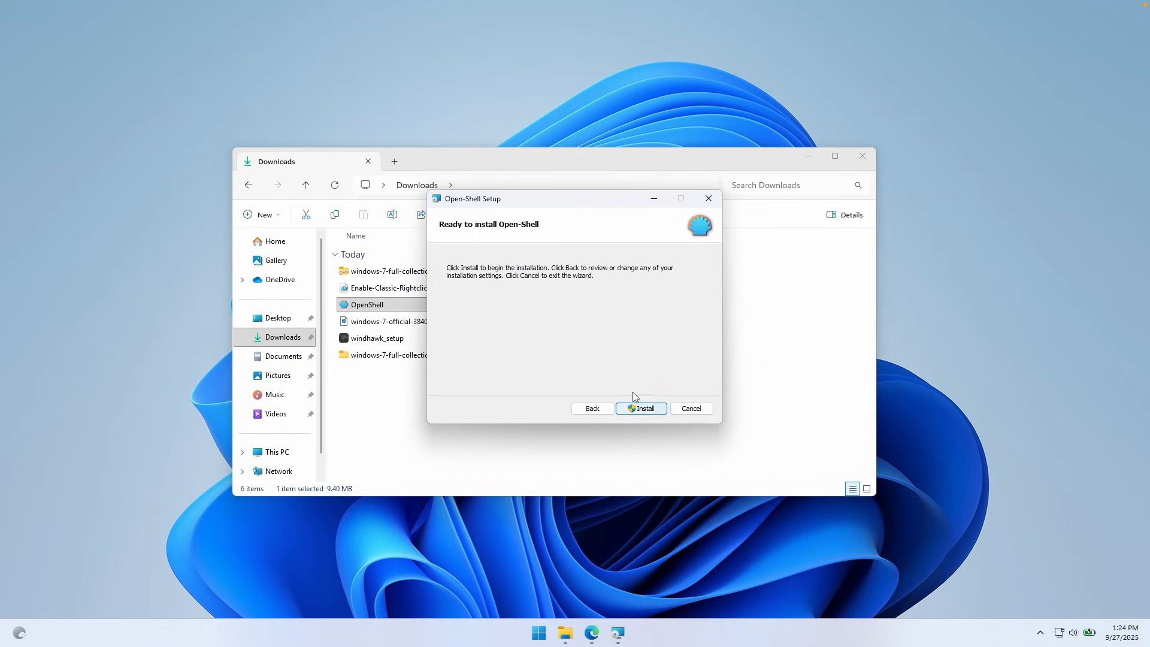
pyautogui.click(648, 412)
pyautogui.click(546, 411)
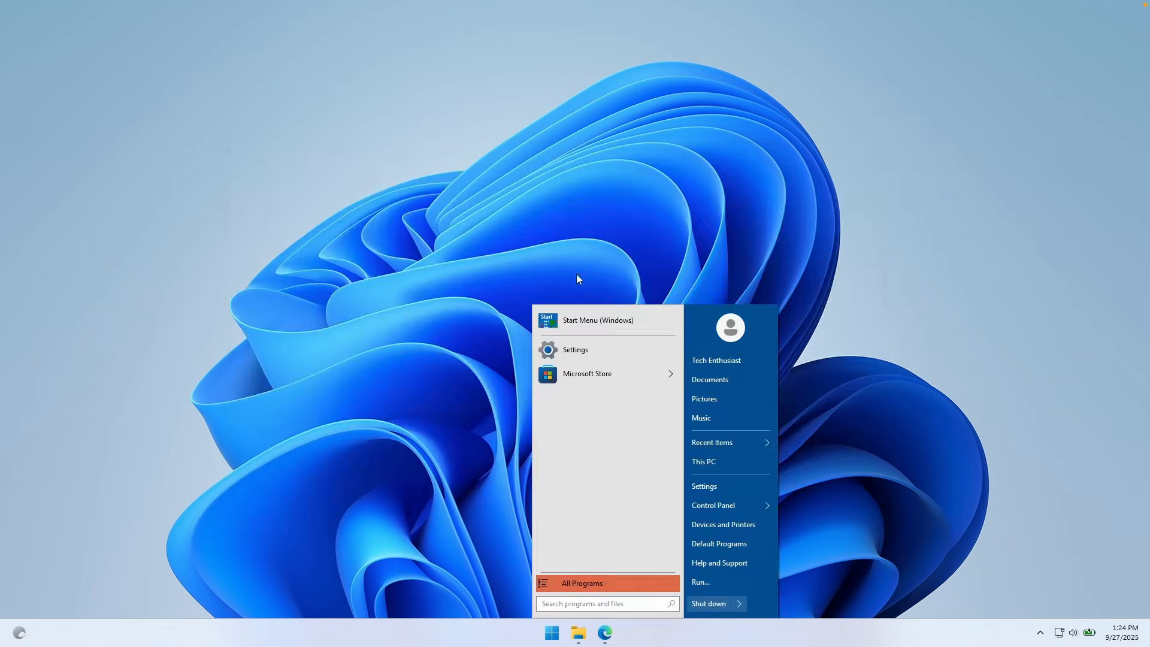
# - Check the Open-Shell Start menu by opening and closing it from the taskbar
pyautogui.click(576, 279)
pyautogui.click(551, 633)
pyautogui.click(405, 383)
pyautogui.click(552, 633)
# - Set the taskbar alignment to Left in the taskbar behaviors settings and close Settings
pyautogui.rightClick(726, 637)
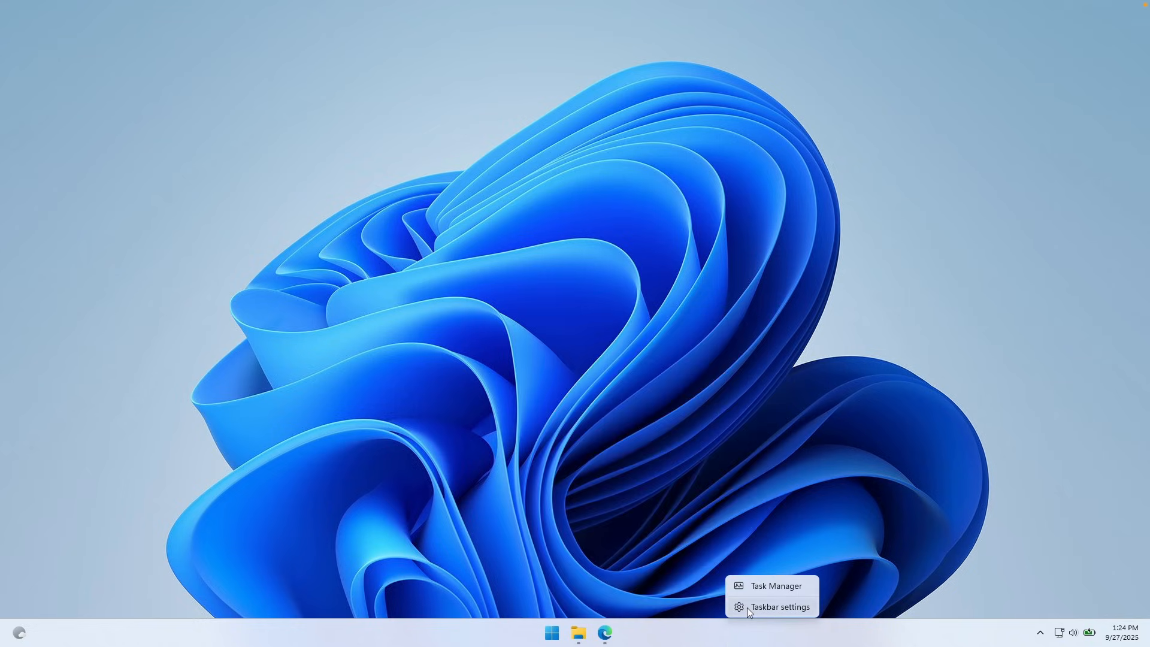
pyautogui.click(777, 607)
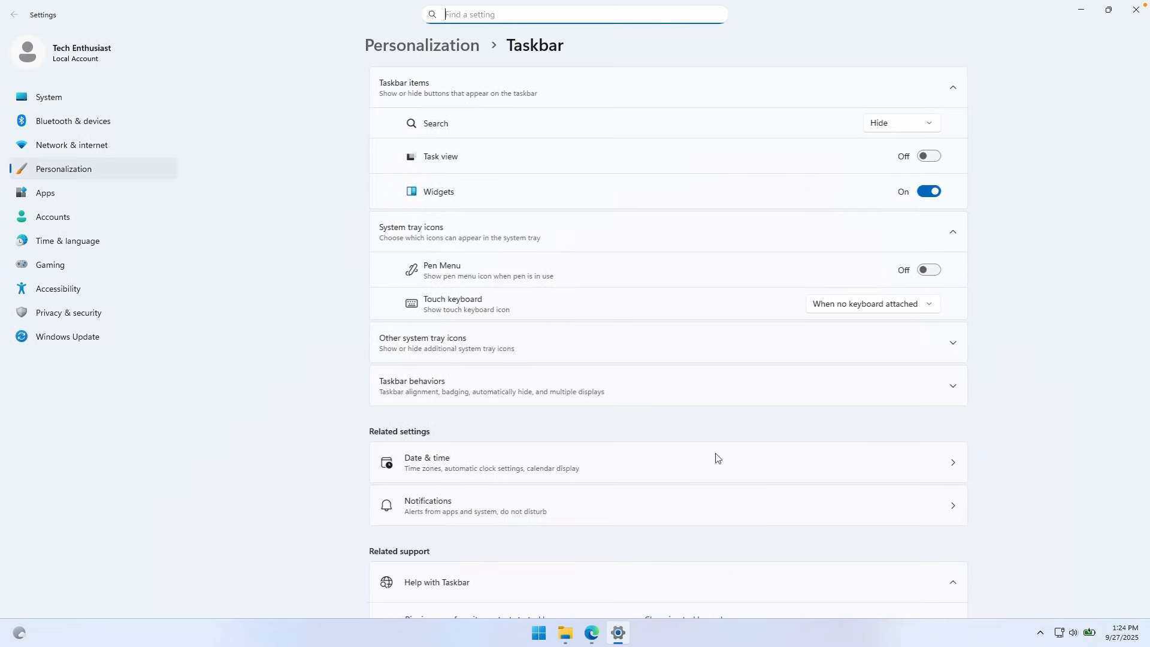
pyautogui.click(557, 387)
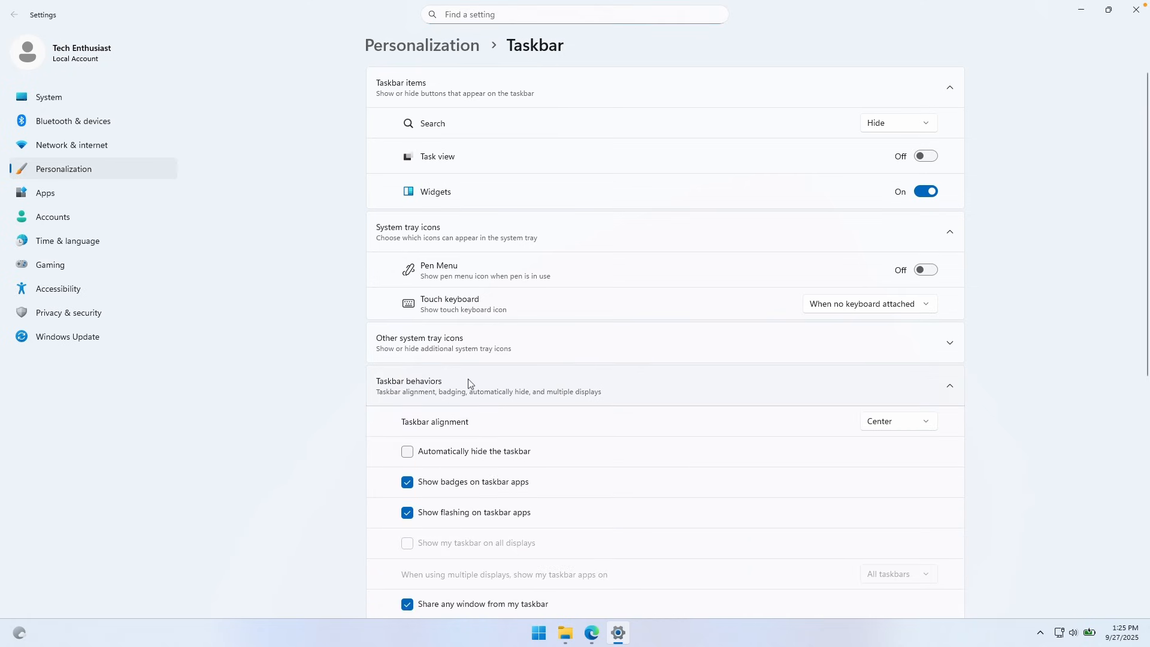
pyautogui.click(891, 426)
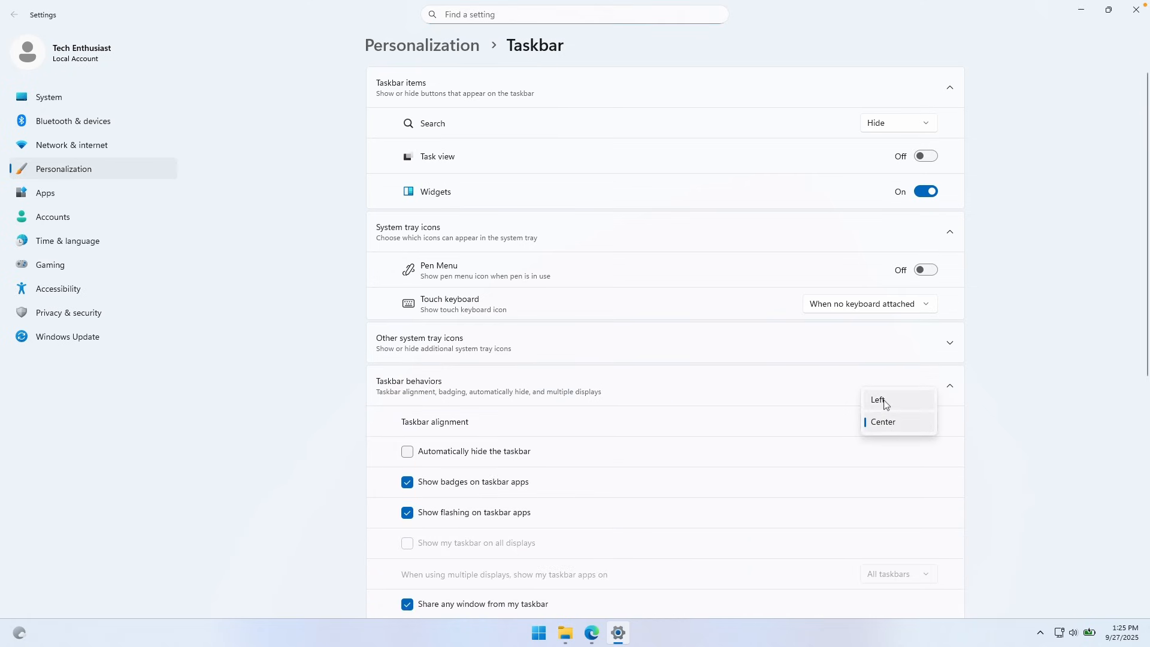
pyautogui.click(879, 399)
pyautogui.click(1136, 9)
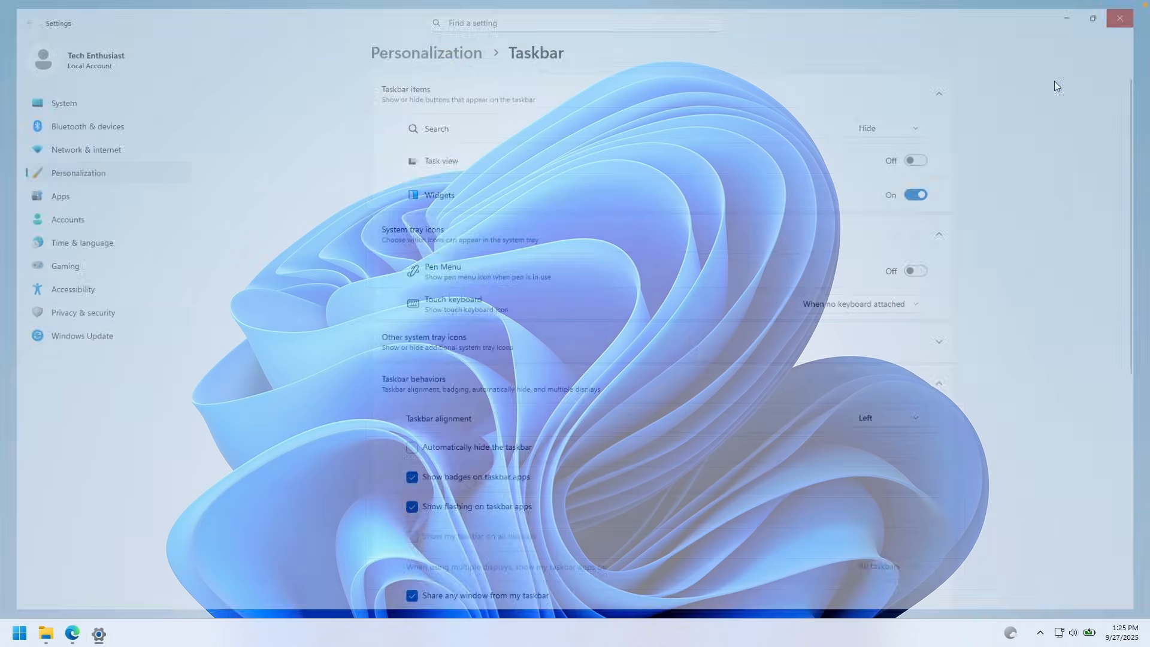
# - Search the Start menu for "open sh" and open the Open-Shell Menu Settings
pyautogui.click(8, 630)
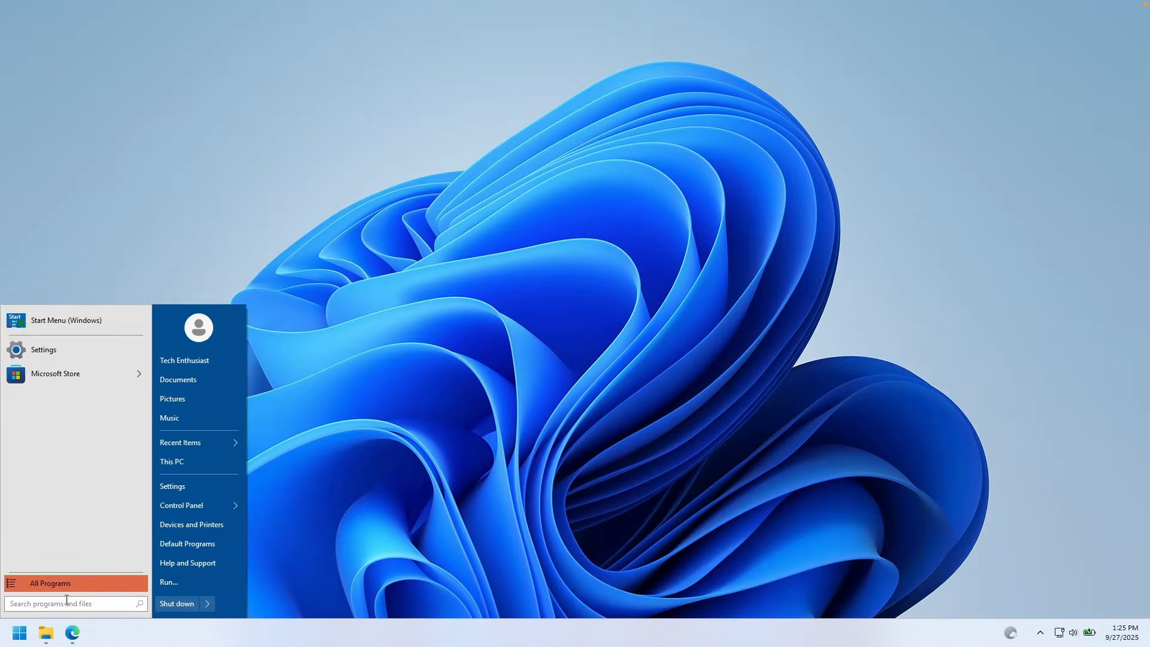
pyautogui.write('open sh')
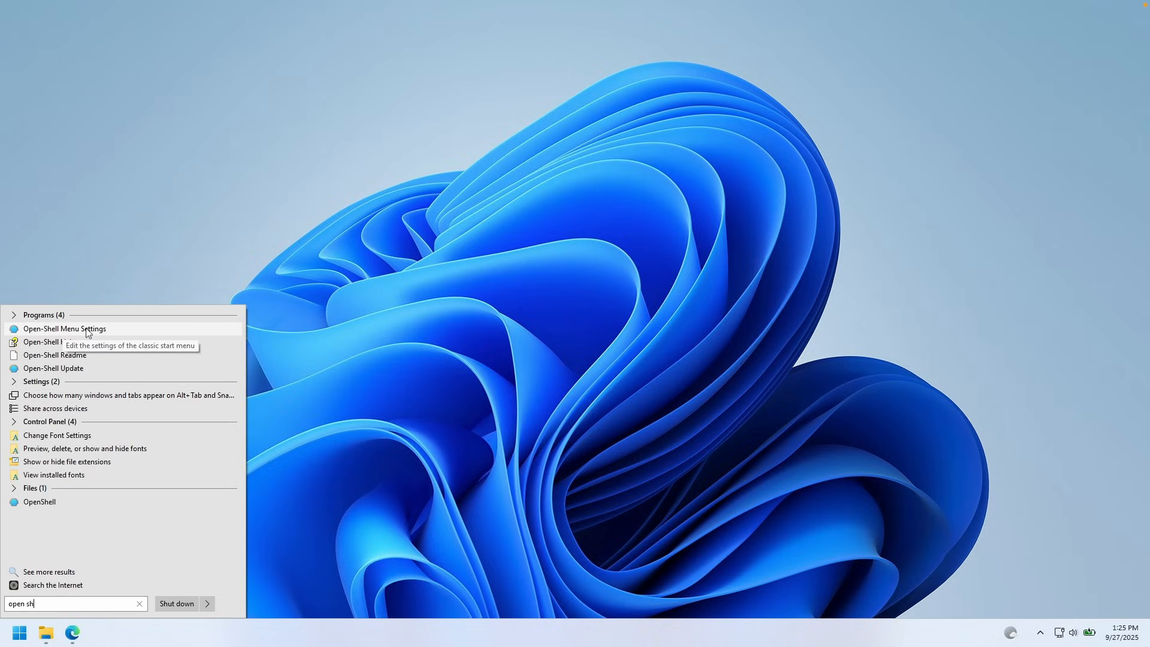
pyautogui.click(88, 334)
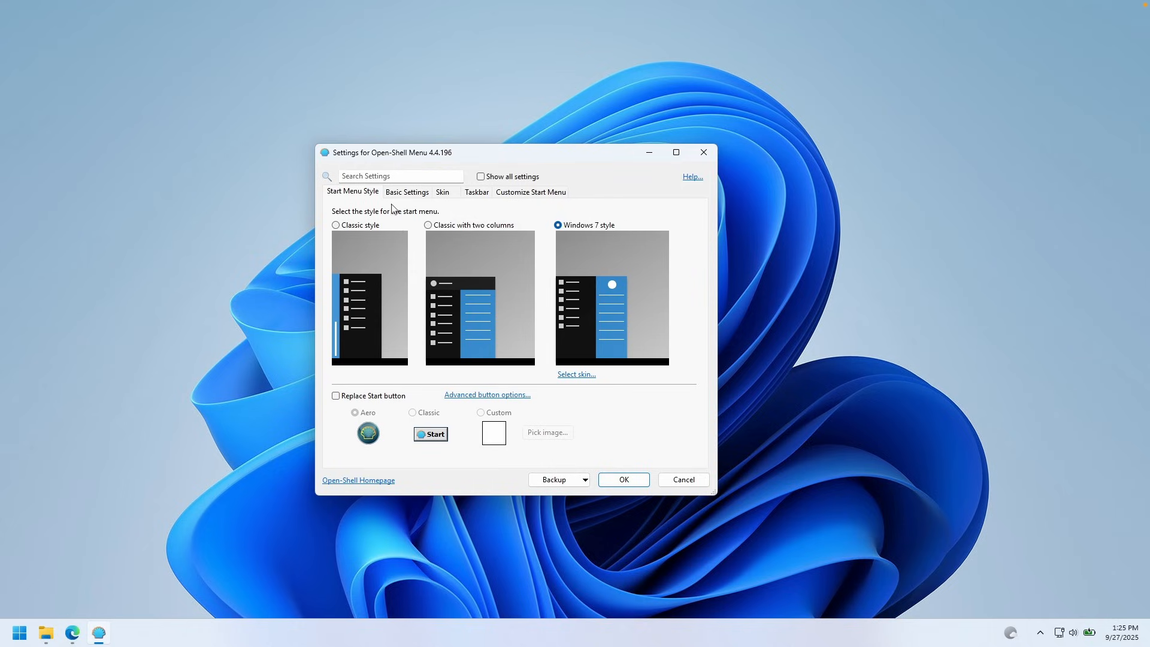
# - Apply the Windows Aero skin with the Large font option to the Open-Shell menu and view the restyled Start menu
pyautogui.click(444, 194)
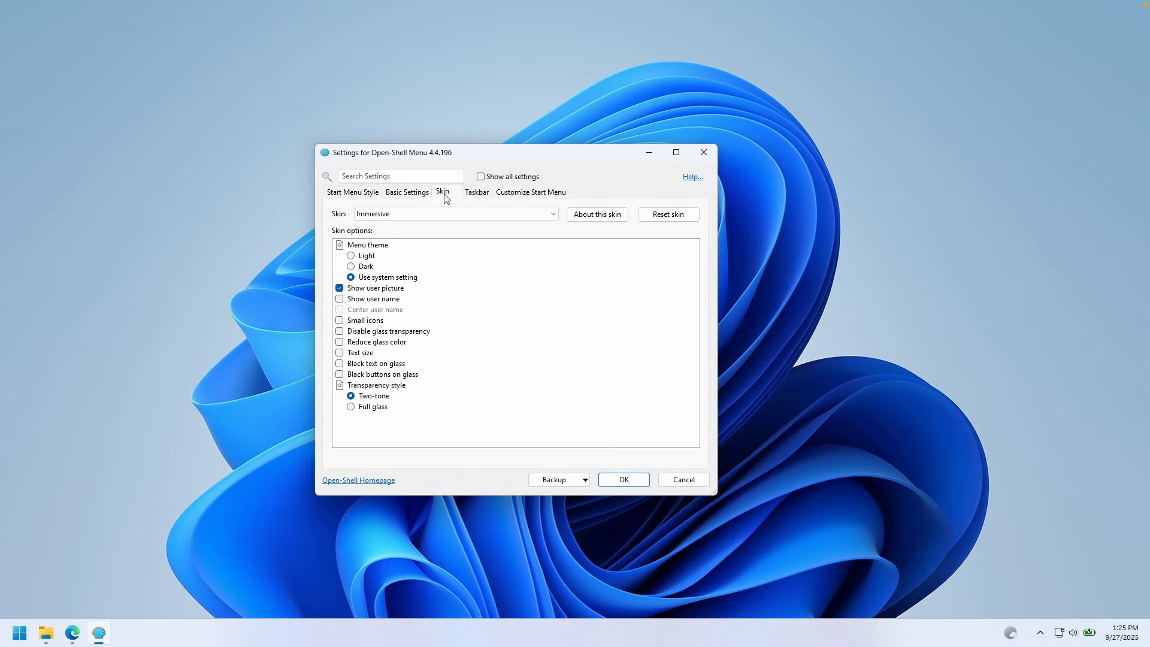
pyautogui.click(390, 216)
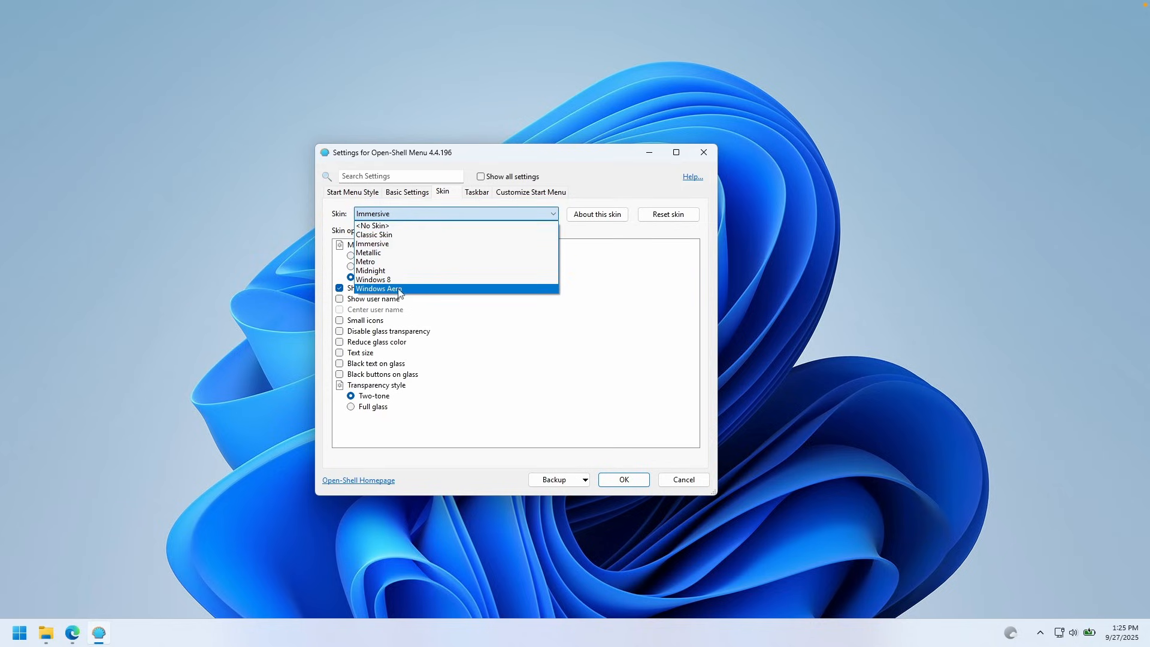
pyautogui.click(417, 289)
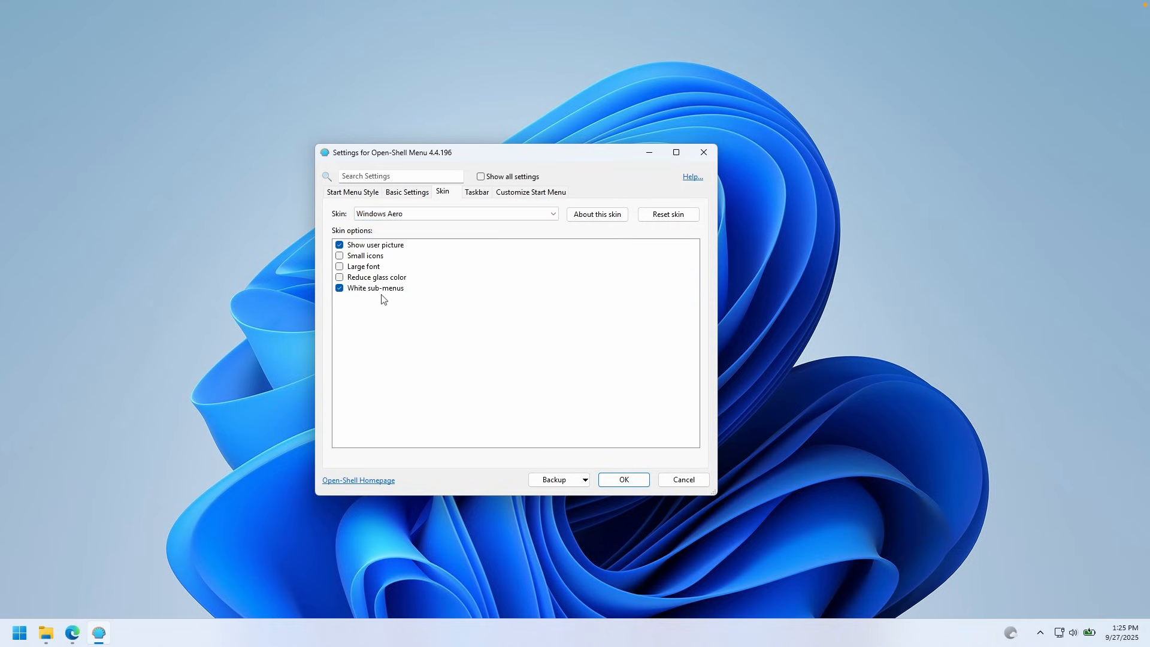
pyautogui.click(373, 267)
pyautogui.click(628, 483)
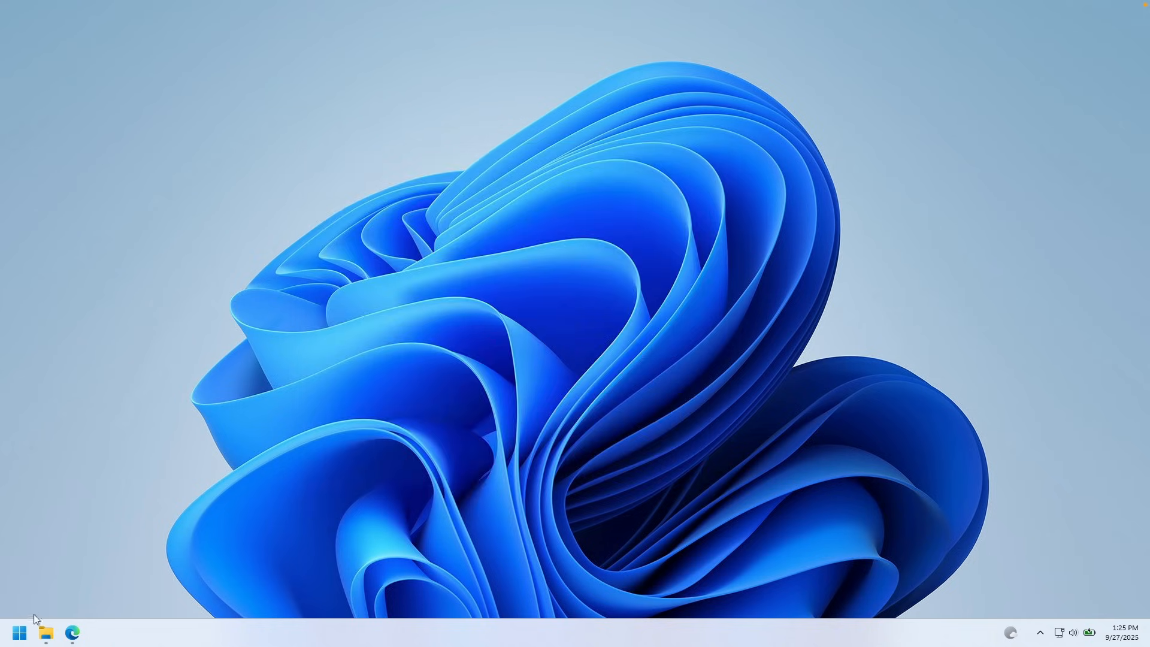
pyautogui.click(22, 632)
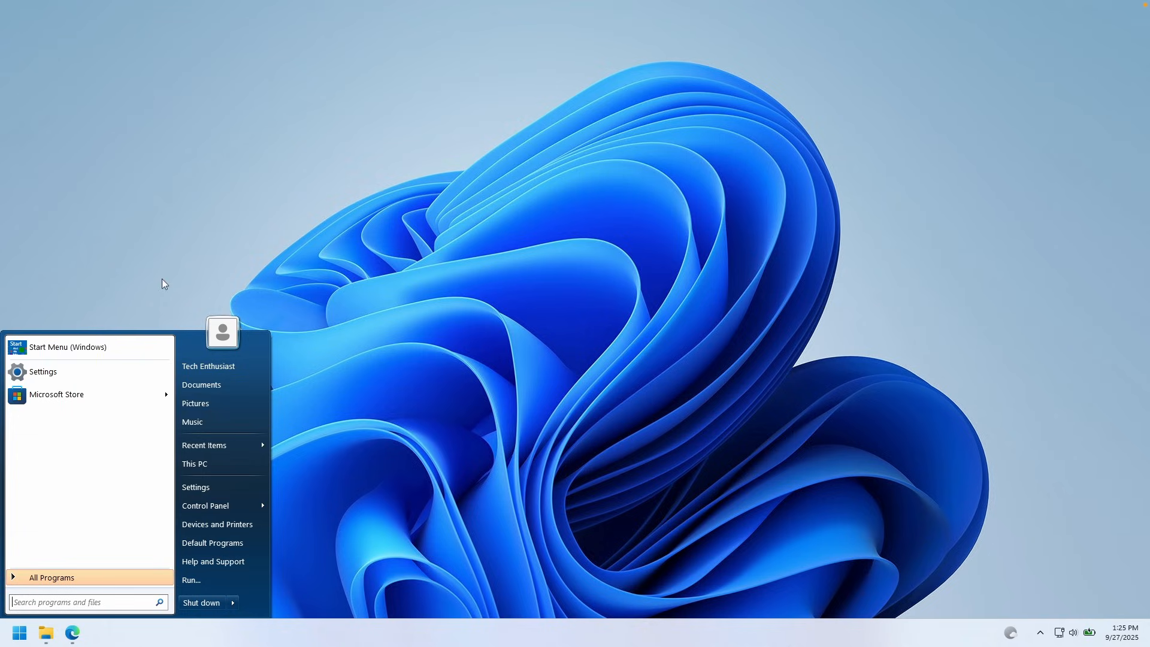
# - View the Control Panel submenu in the restyled Start menu and dismiss the menu
pyautogui.click(205, 506)
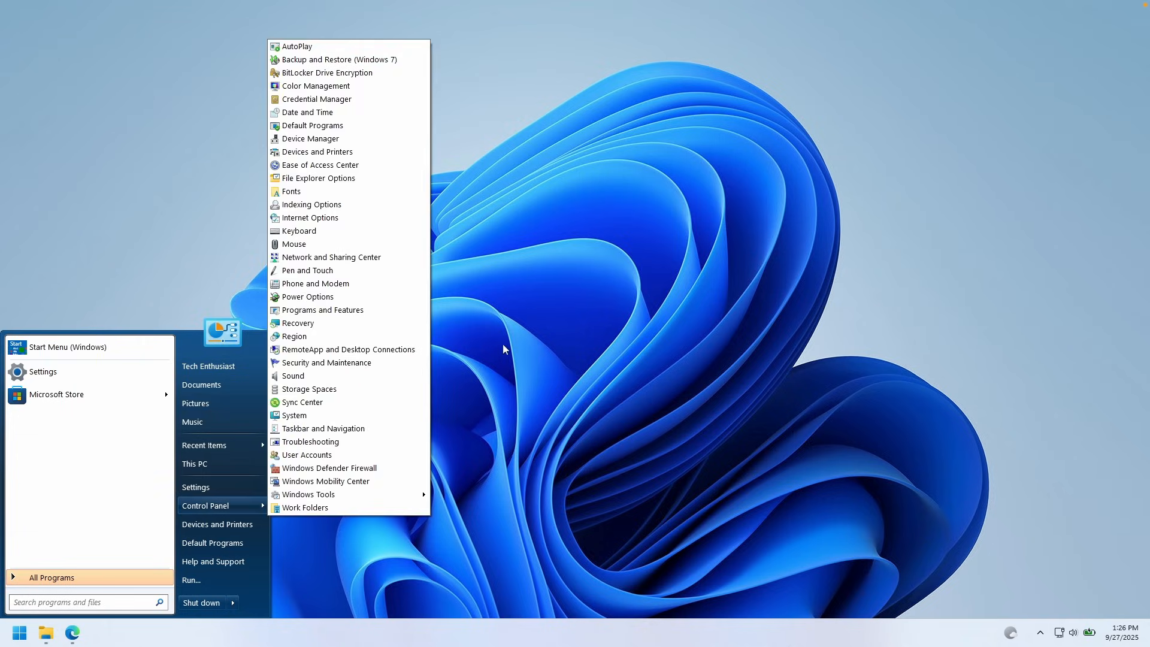
pyautogui.click(502, 349)
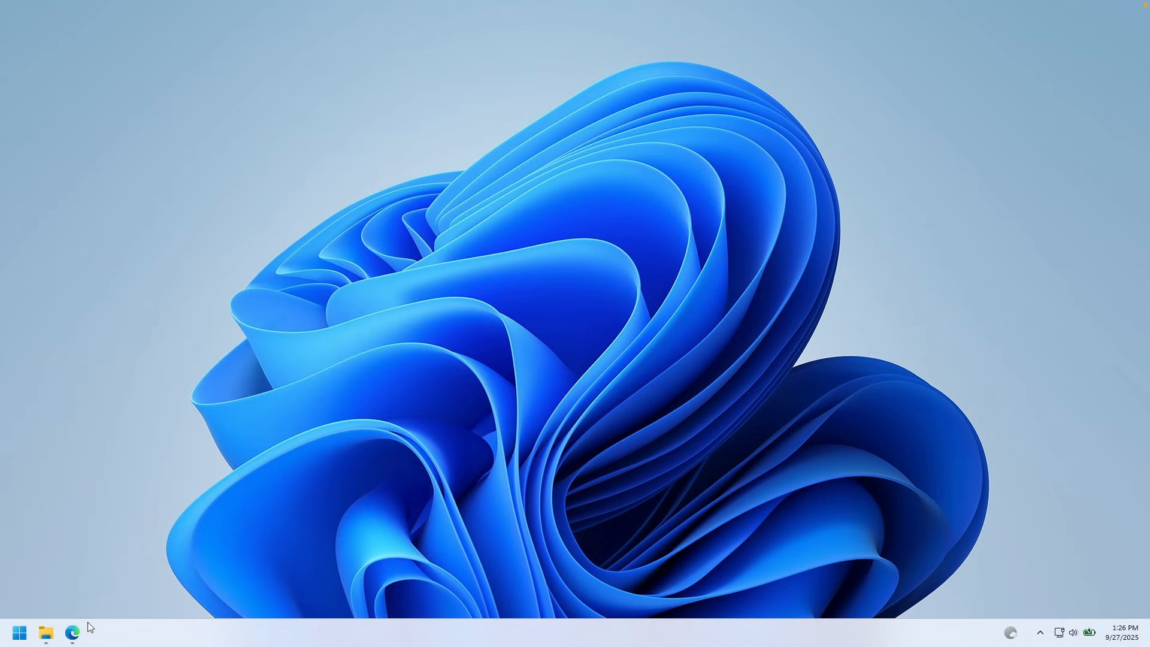
# - View the Windhawk website in Edge and locate windhawk_setup in the Downloads folder, minimizing each window after viewing it
pyautogui.click(72, 632)
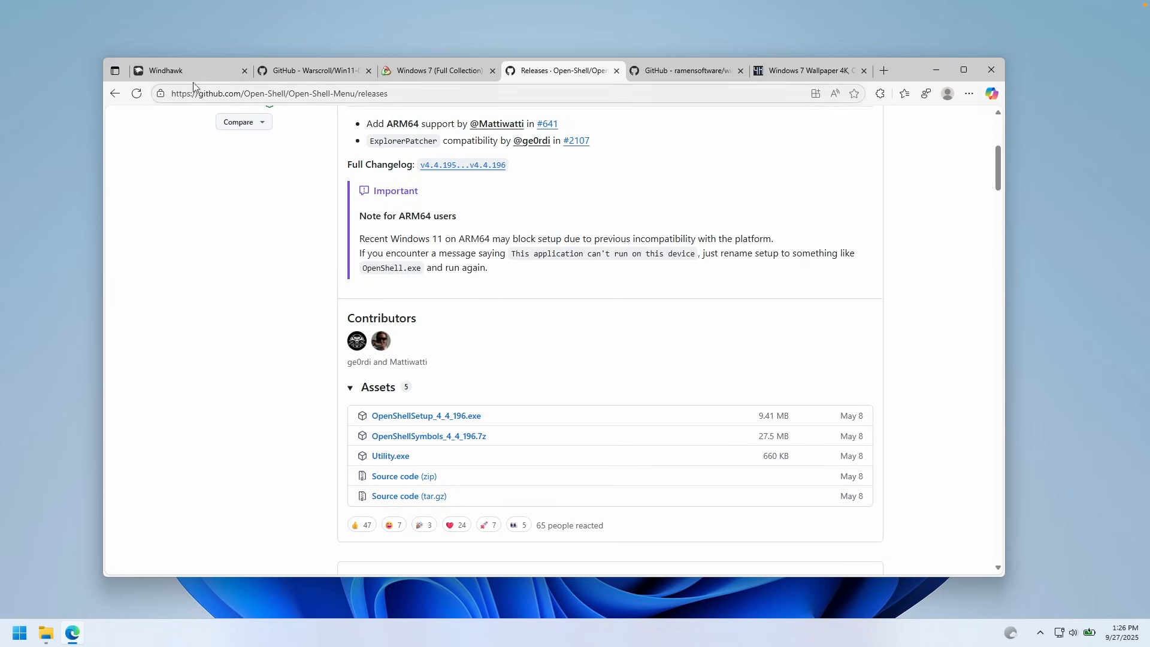
pyautogui.click(234, 71)
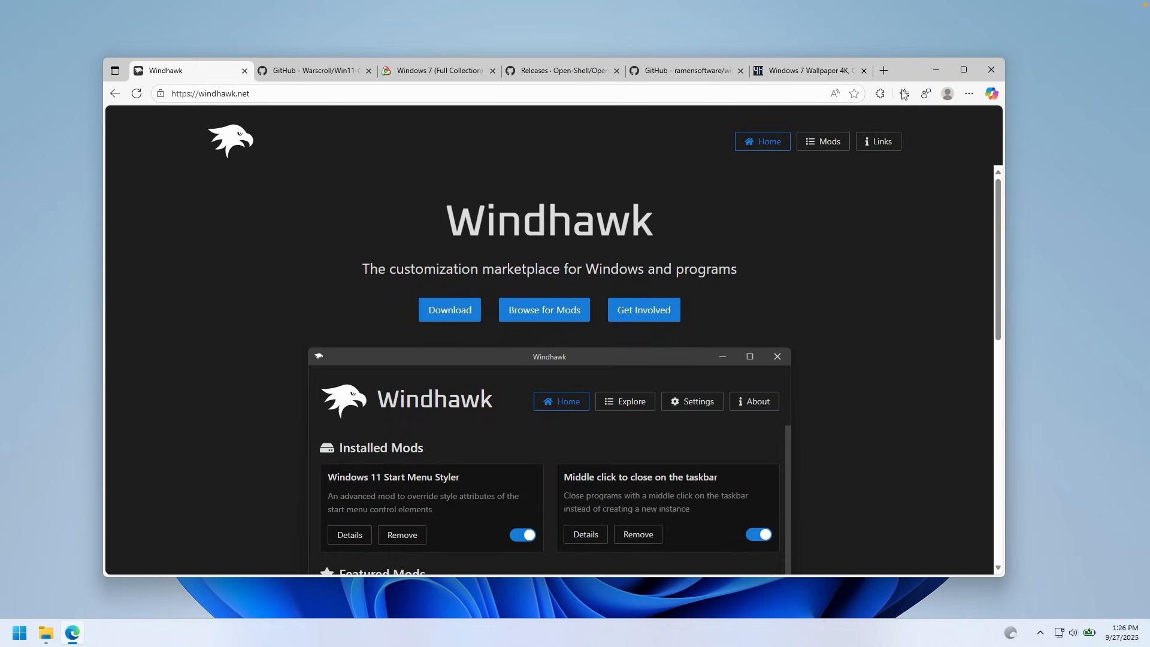
pyautogui.click(935, 71)
pyautogui.click(47, 632)
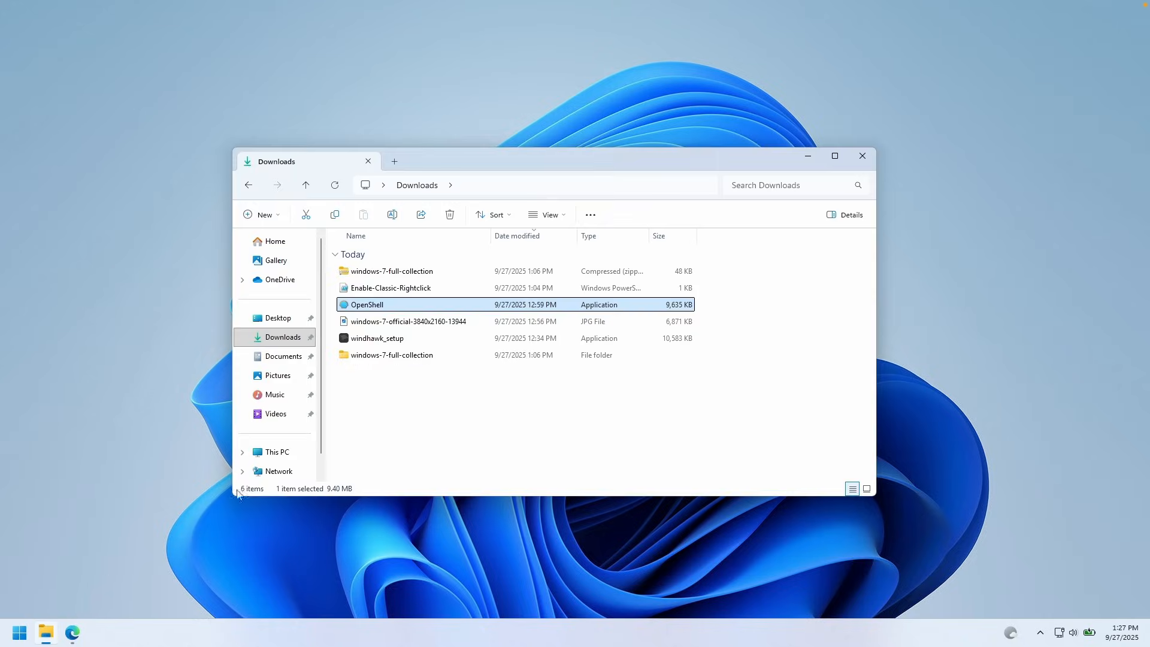
pyautogui.click(419, 339)
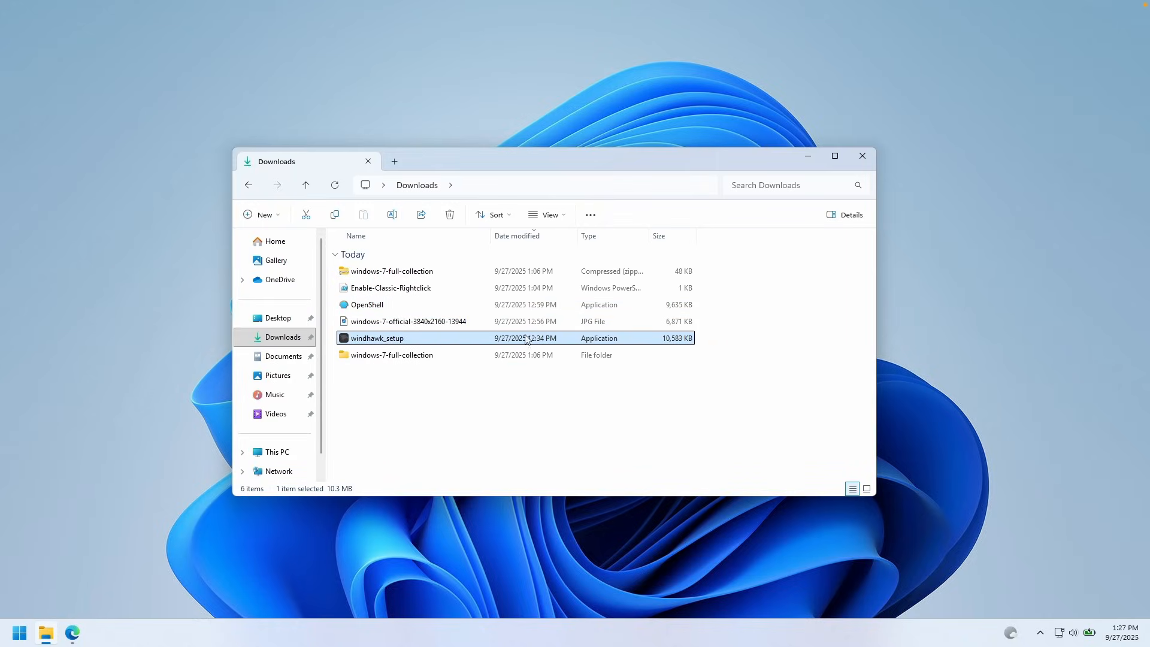
pyautogui.click(807, 156)
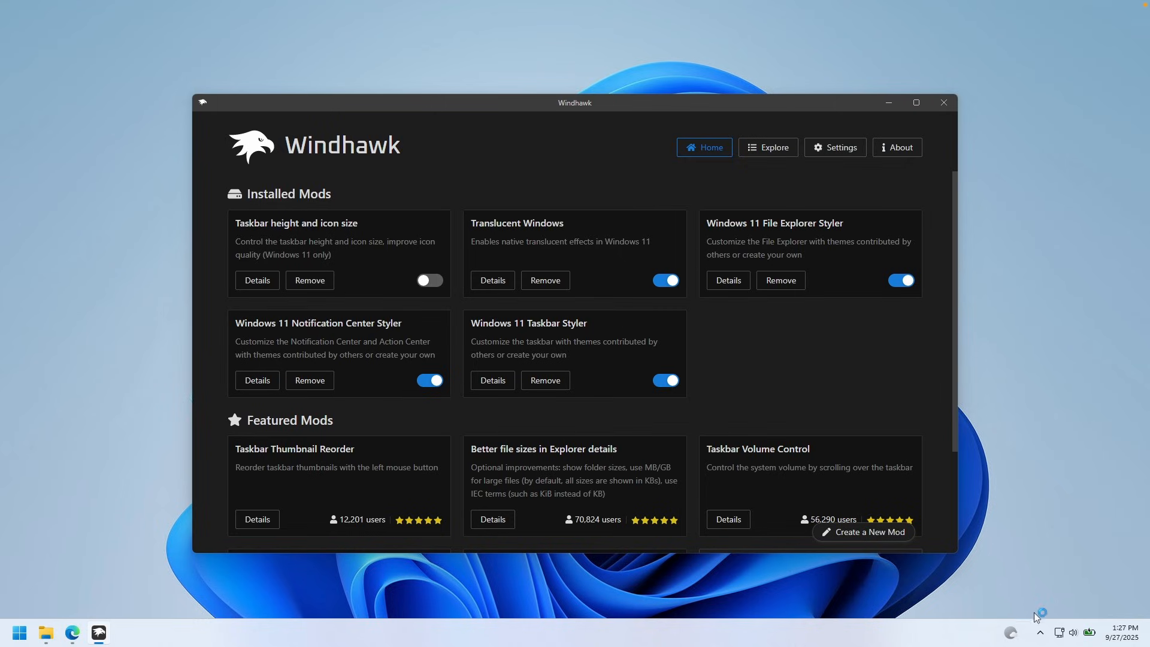
# - Bring up Windhawk and save the Windows7 theme in the settings of the Windows 11 Taskbar Styler mod
pyautogui.click(1041, 633)
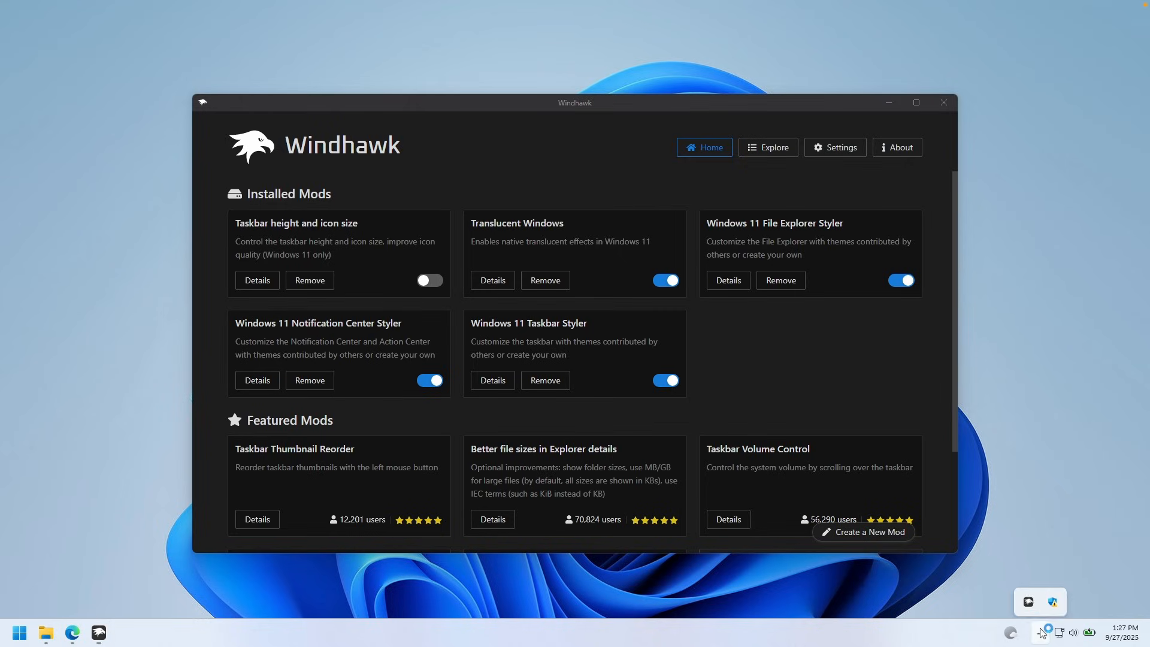
pyautogui.click(1029, 596)
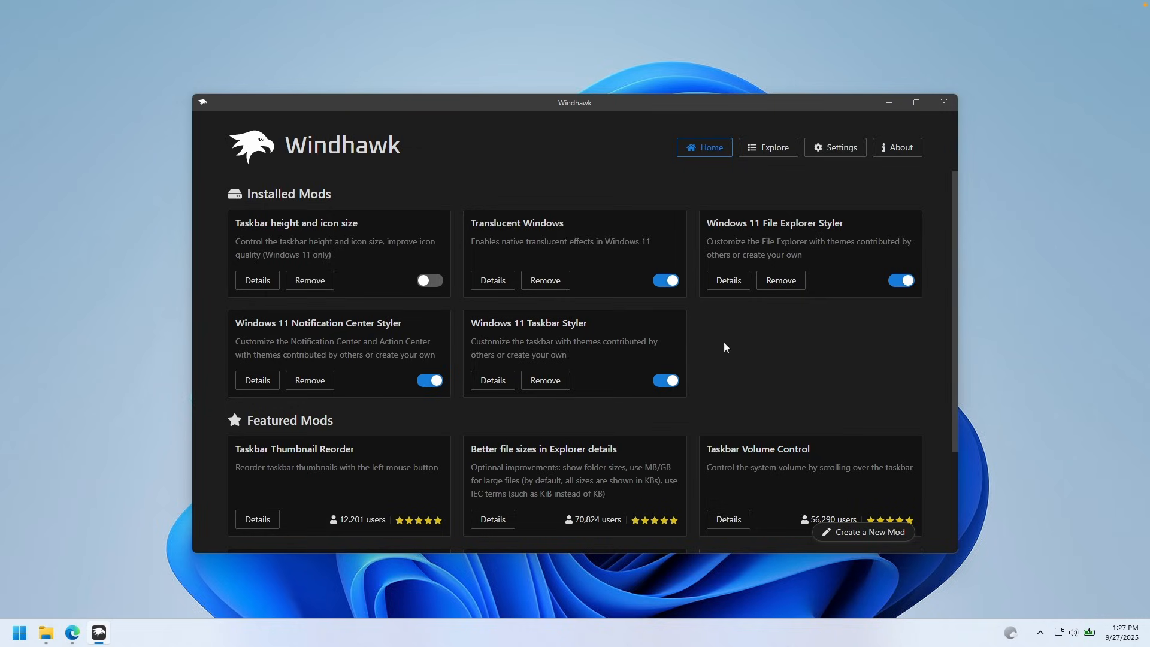
pyautogui.moveTo(471, 326); pyautogui.dragTo(596, 325)
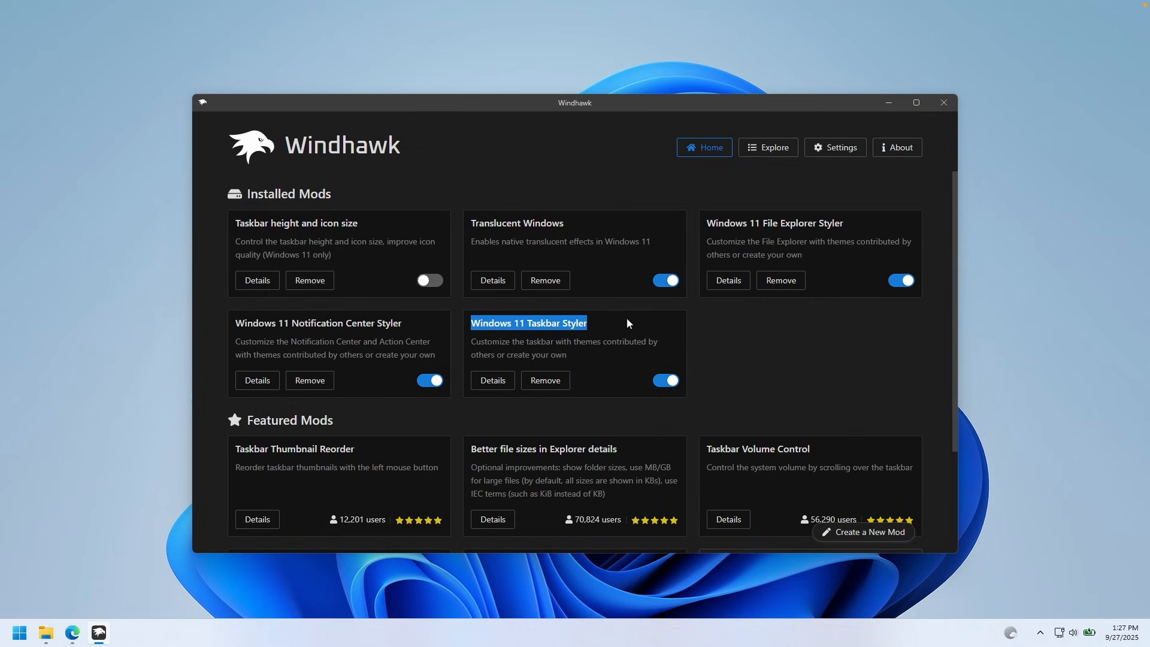
pyautogui.click(500, 386)
pyautogui.click(308, 298)
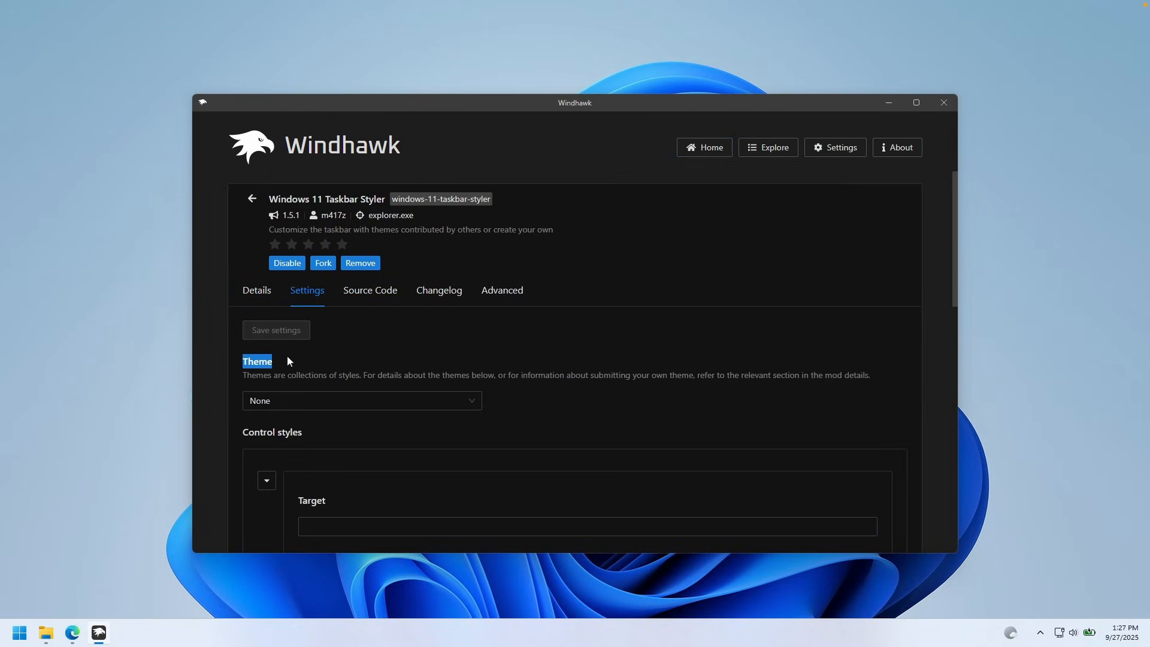
pyautogui.click(329, 401)
pyautogui.scroll(-8, 341, 290)
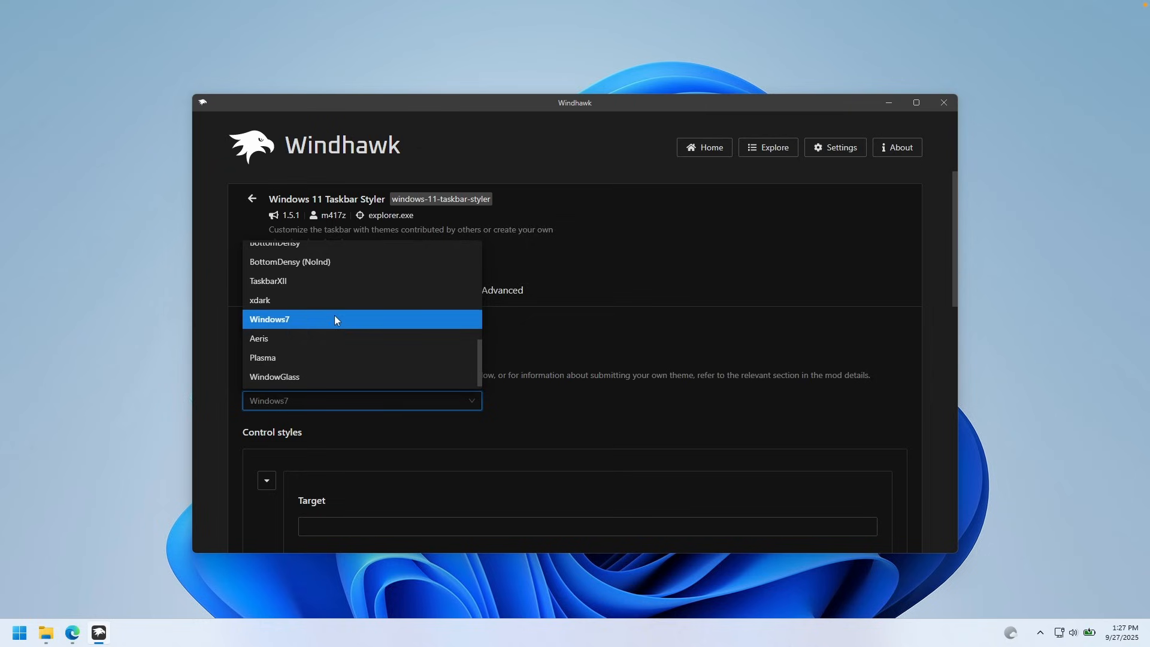
pyautogui.click(331, 318)
pyautogui.click(300, 330)
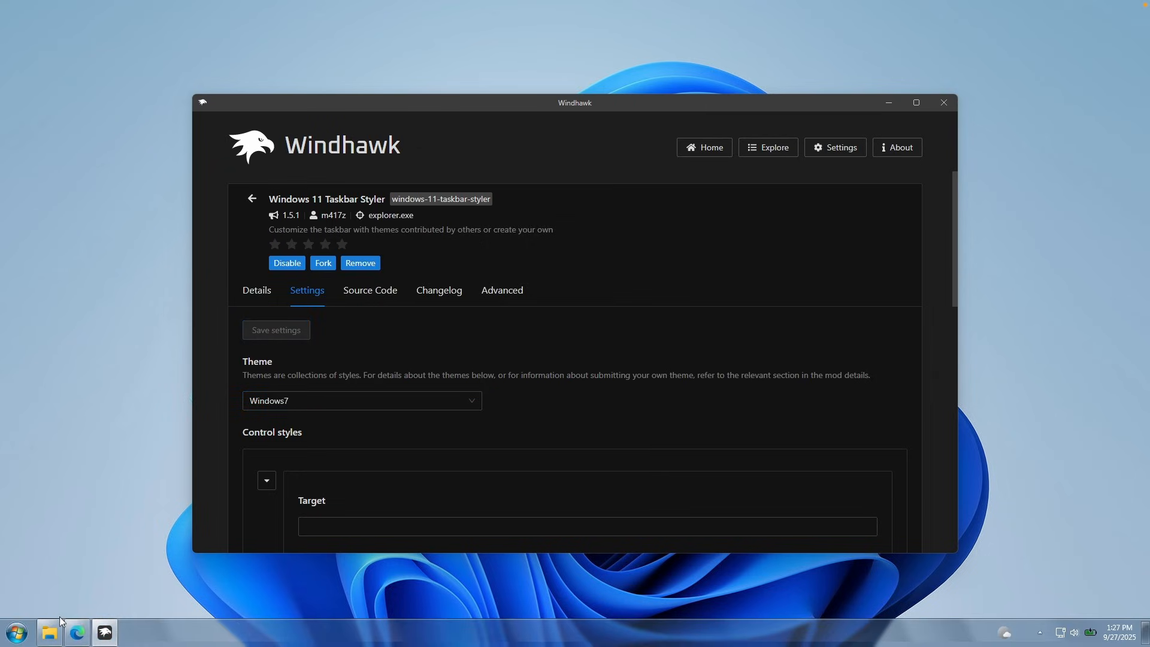
# - Check the Start menu on the restyled taskbar, view the Taskbar Styler mod's details, and return to the installed mods
pyautogui.click(19, 638)
pyautogui.click(19, 635)
pyautogui.click(18, 636)
pyautogui.click(19, 635)
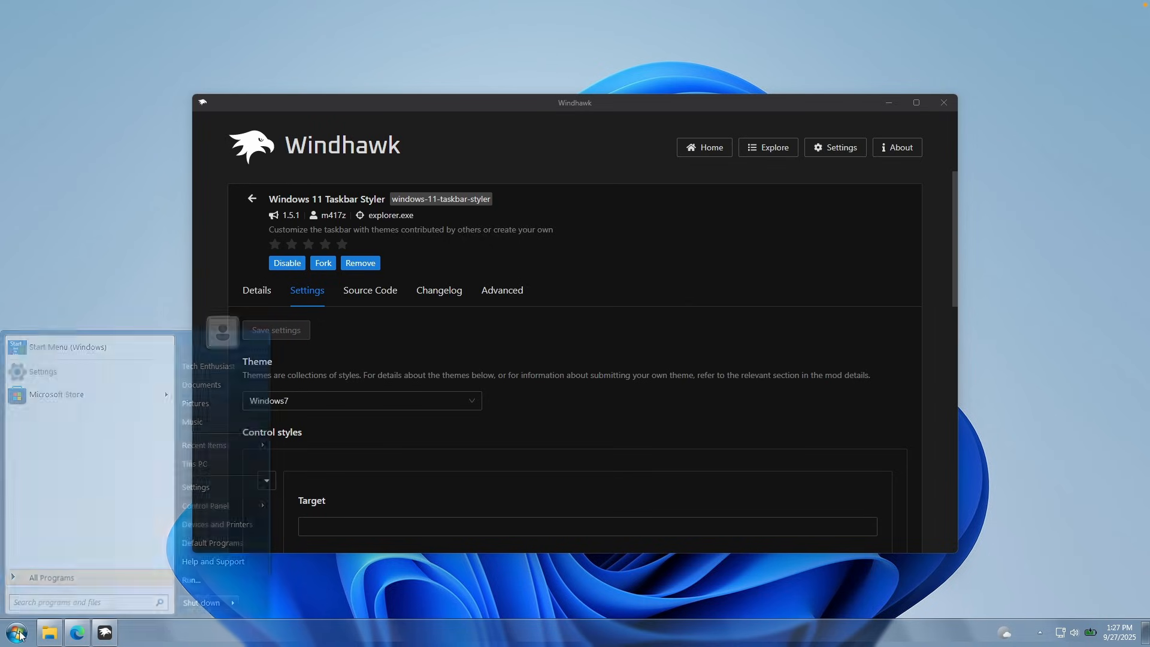
pyautogui.click(264, 295)
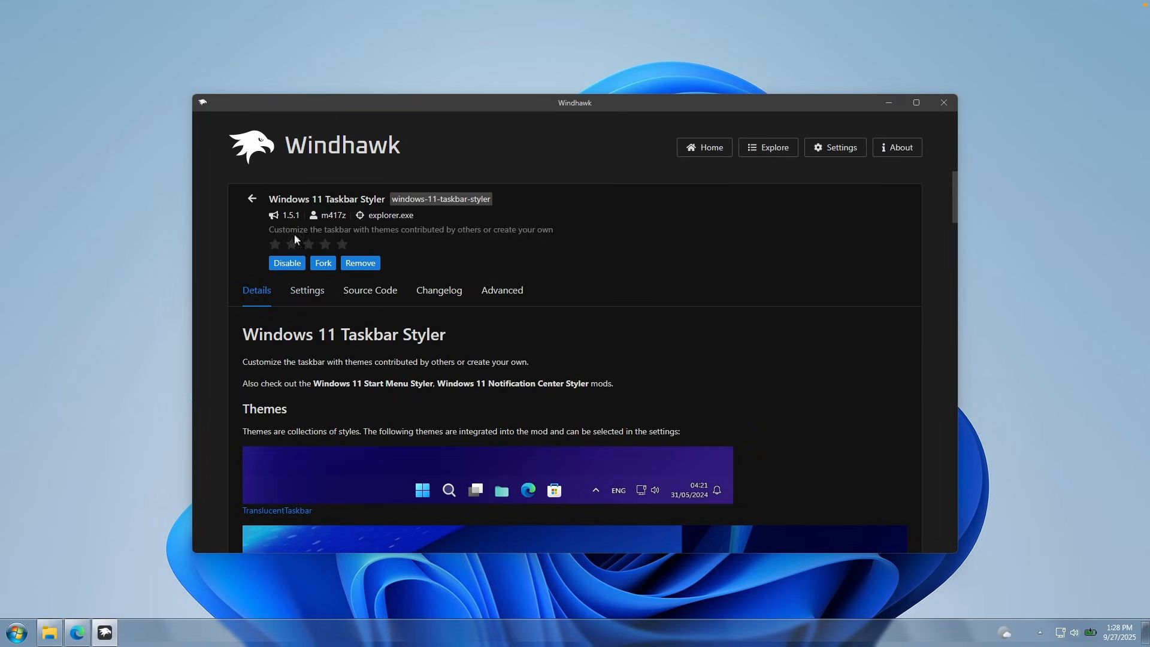
pyautogui.click(252, 198)
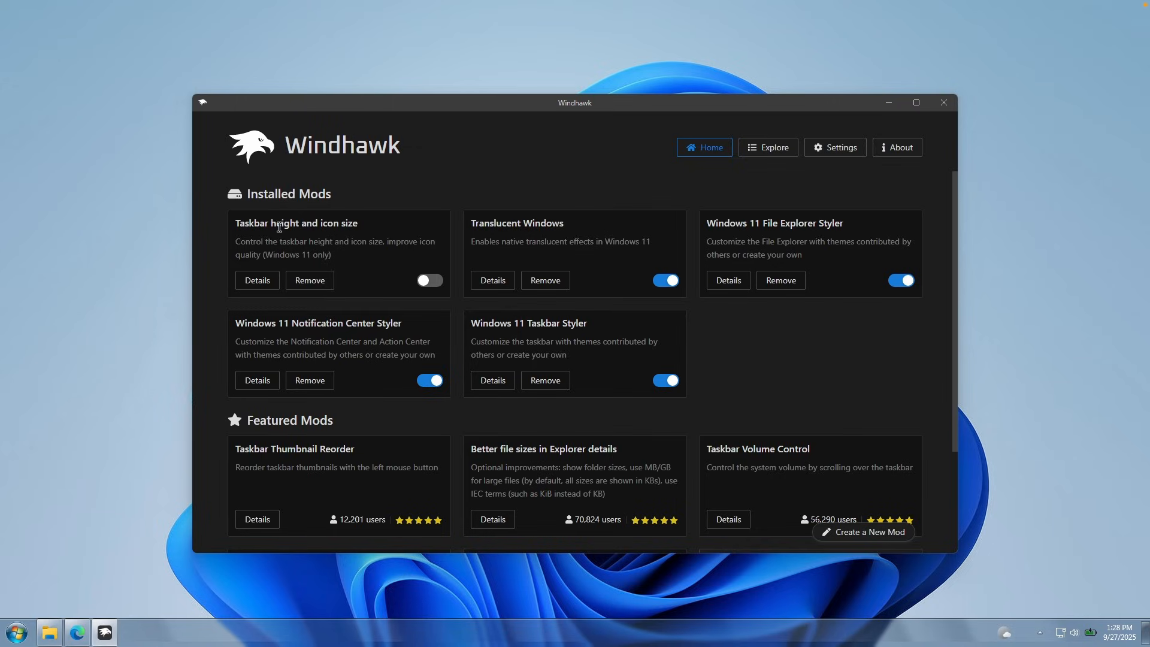
# - Enable the Taskbar height and icon size mod and open its advanced mod settings
pyautogui.moveTo(240, 225); pyautogui.dragTo(367, 225)
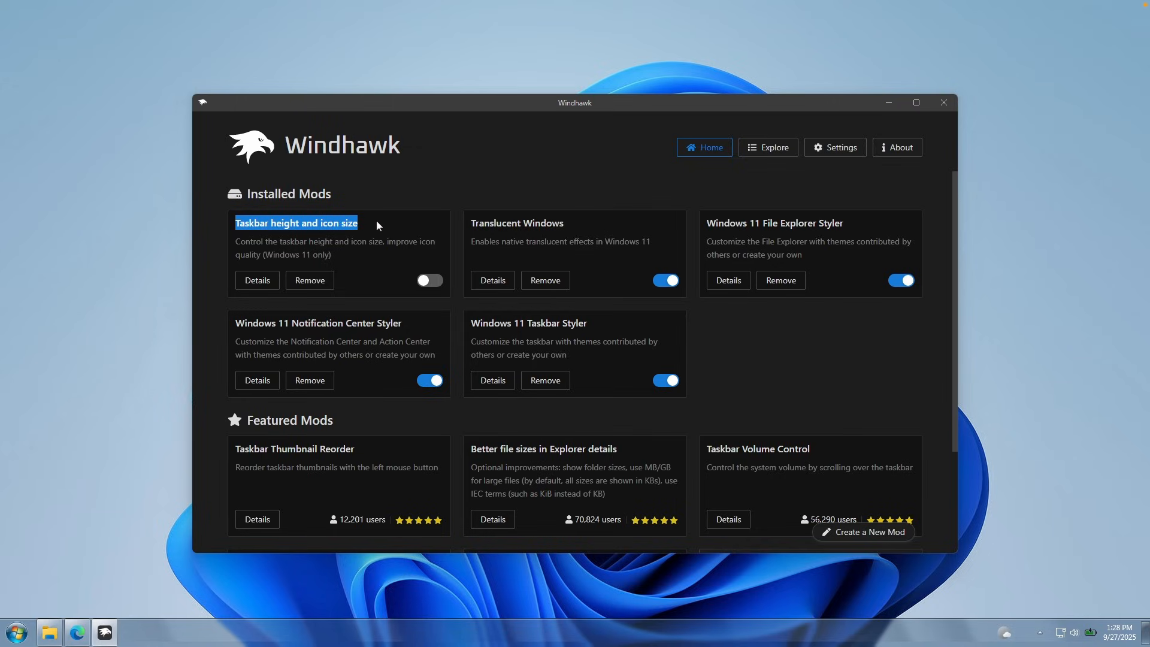
pyautogui.click(429, 281)
pyautogui.click(262, 283)
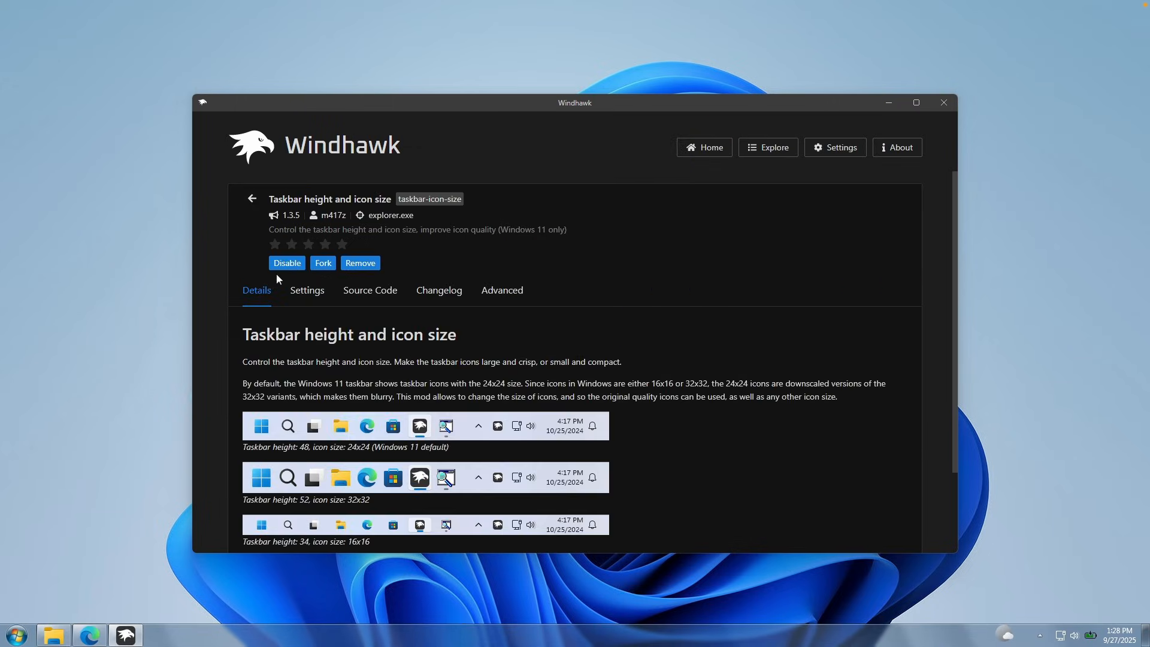
pyautogui.click(498, 295)
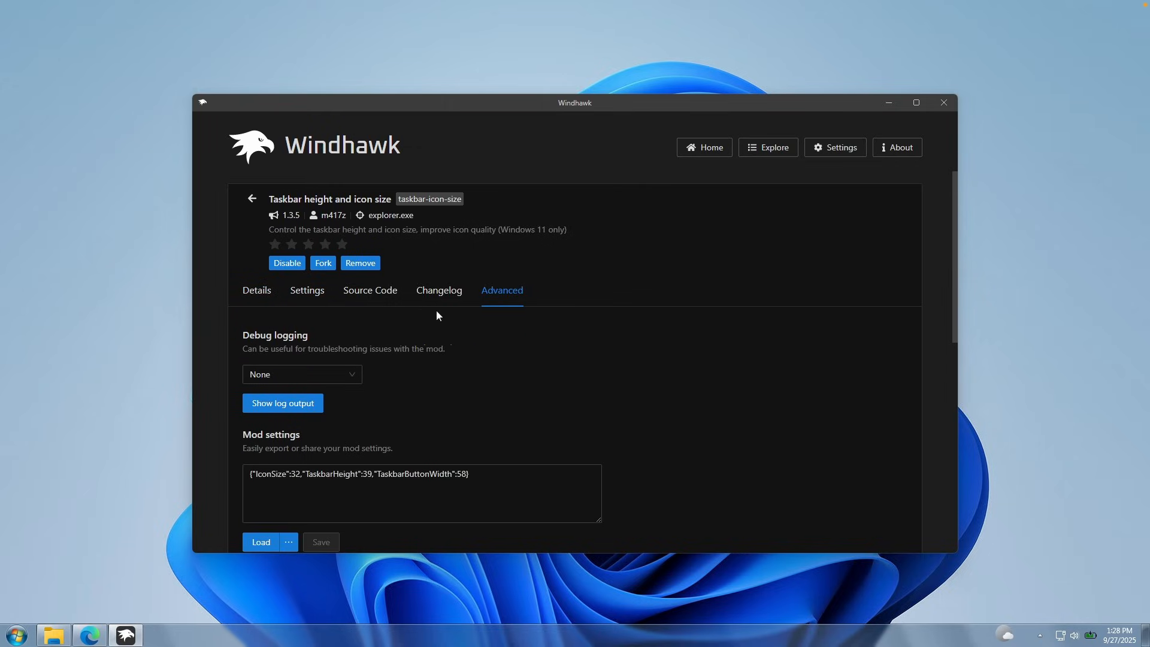
pyautogui.scroll(-2, 440, 311)
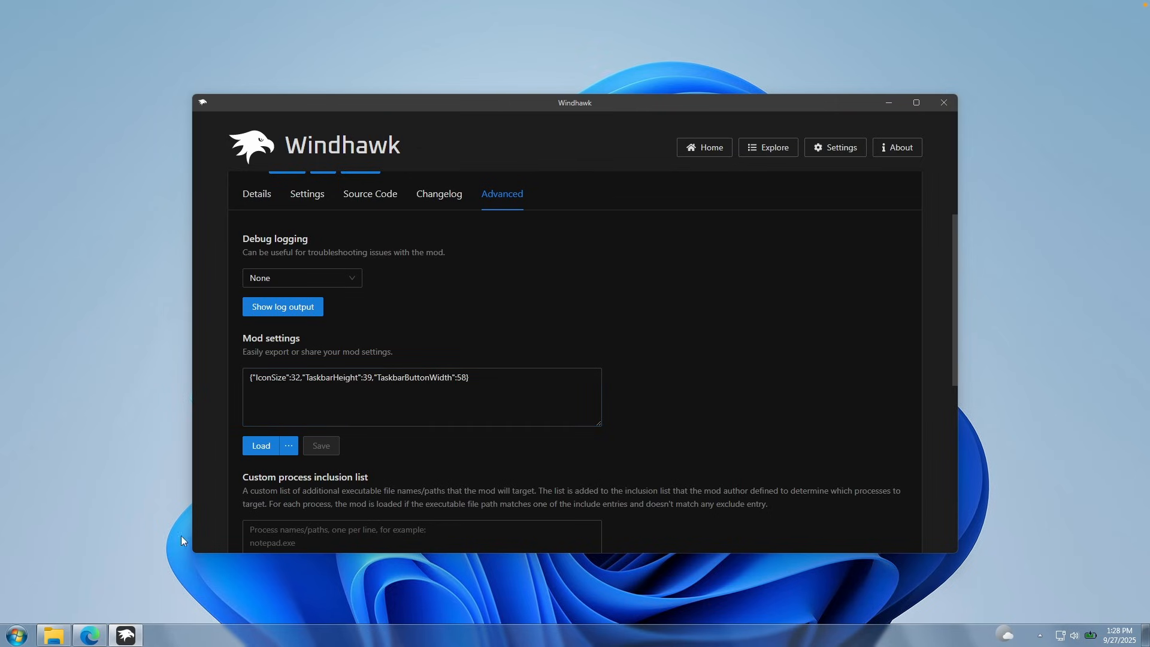
# - Switch to Edge and open the Windows7 theme page from the Themes section of the Windows 11 taskbar styling guide
pyautogui.click(90, 635)
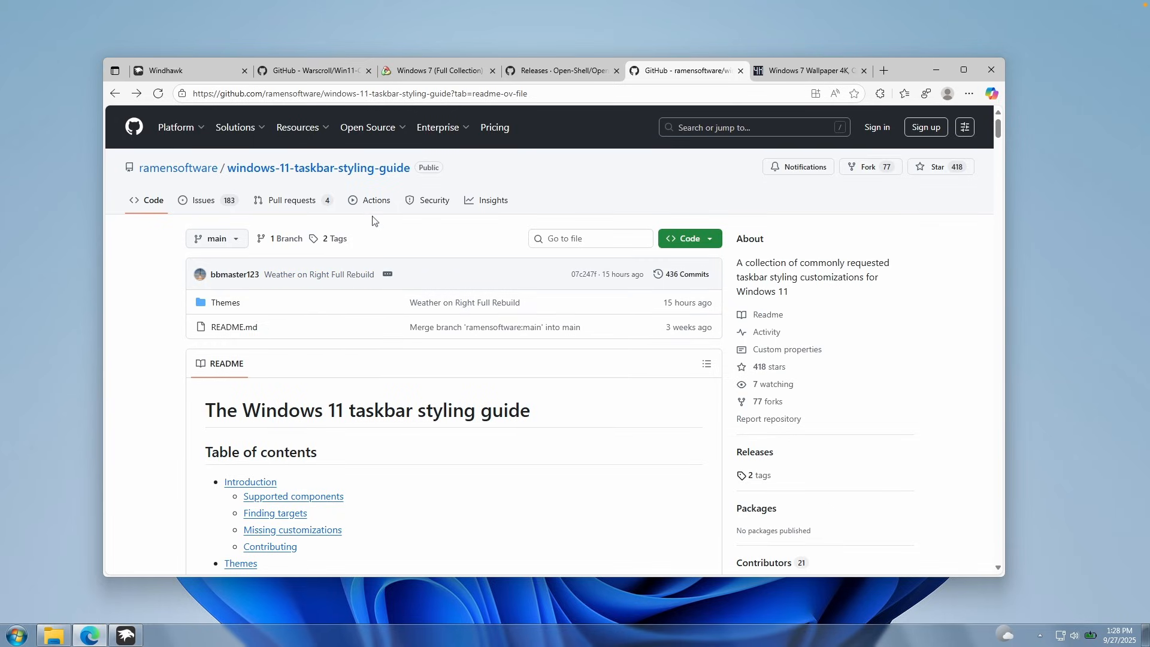
pyautogui.scroll(-4, 368, 234)
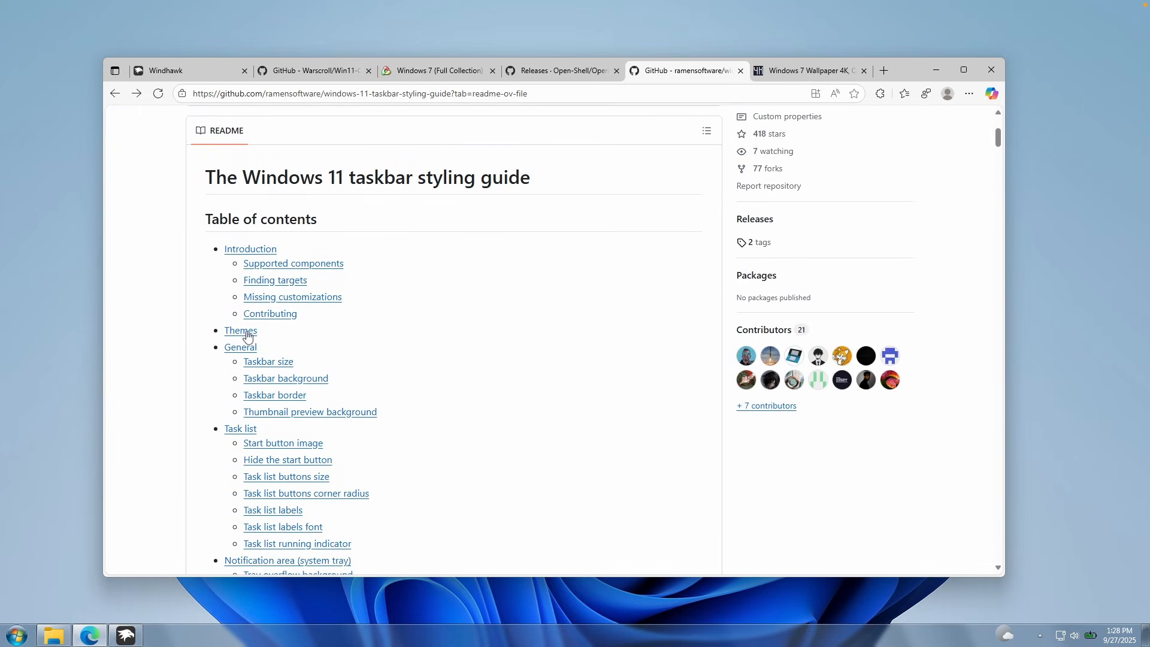
pyautogui.click(247, 335)
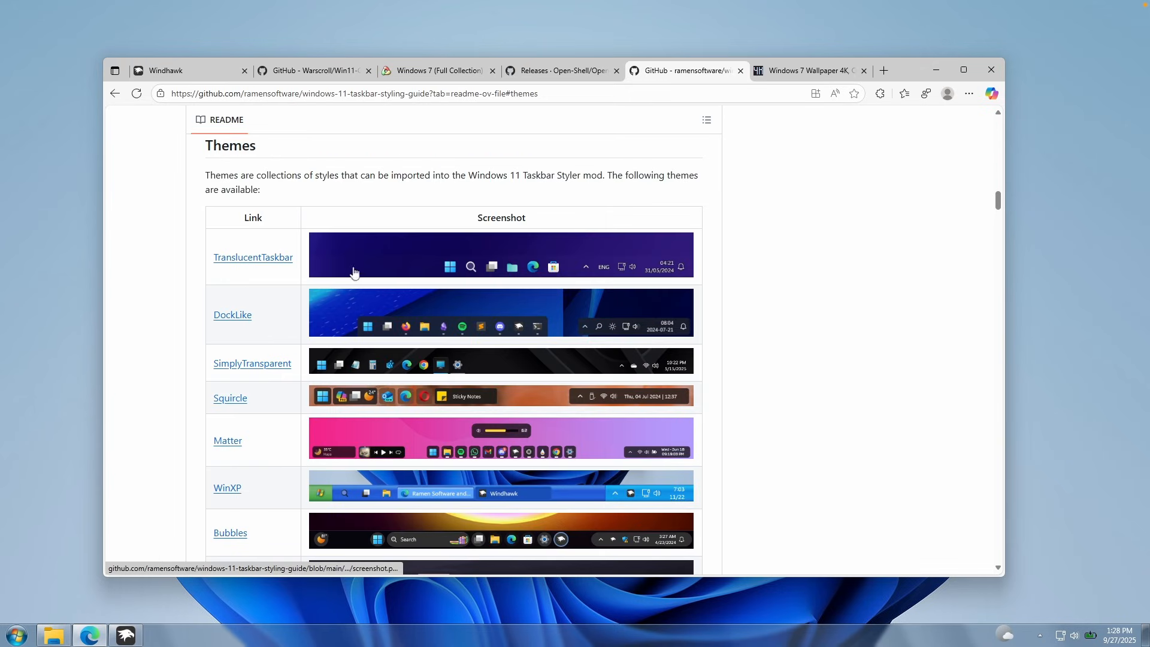
pyautogui.scroll(-5, 349, 279)
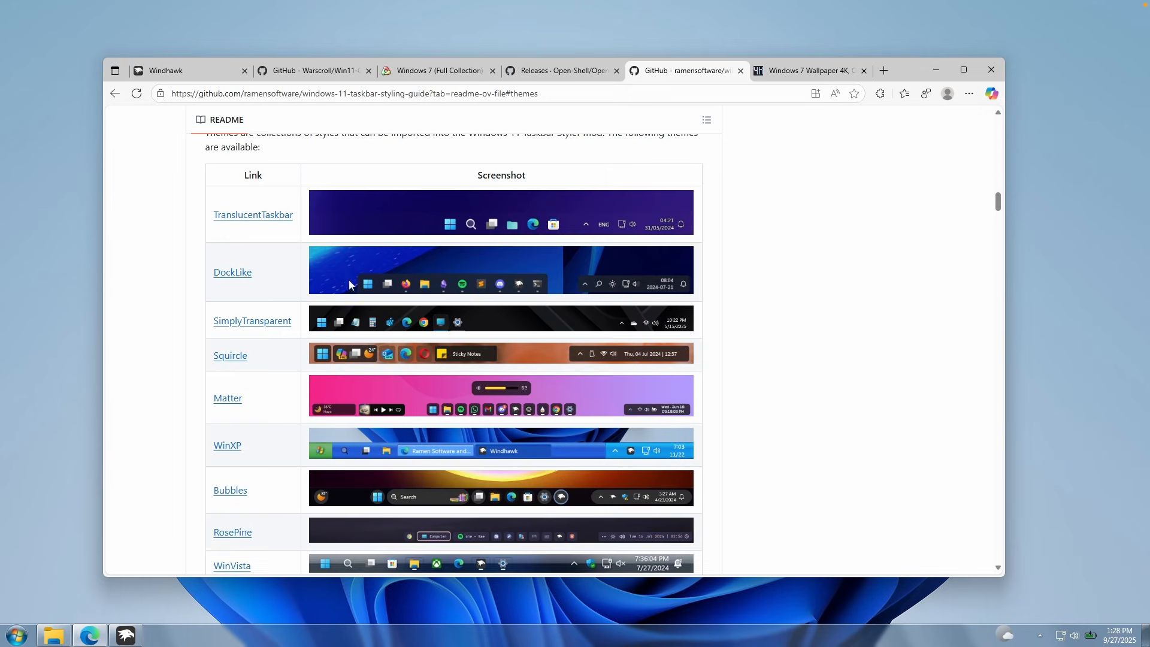
pyautogui.scroll(-3, 343, 299)
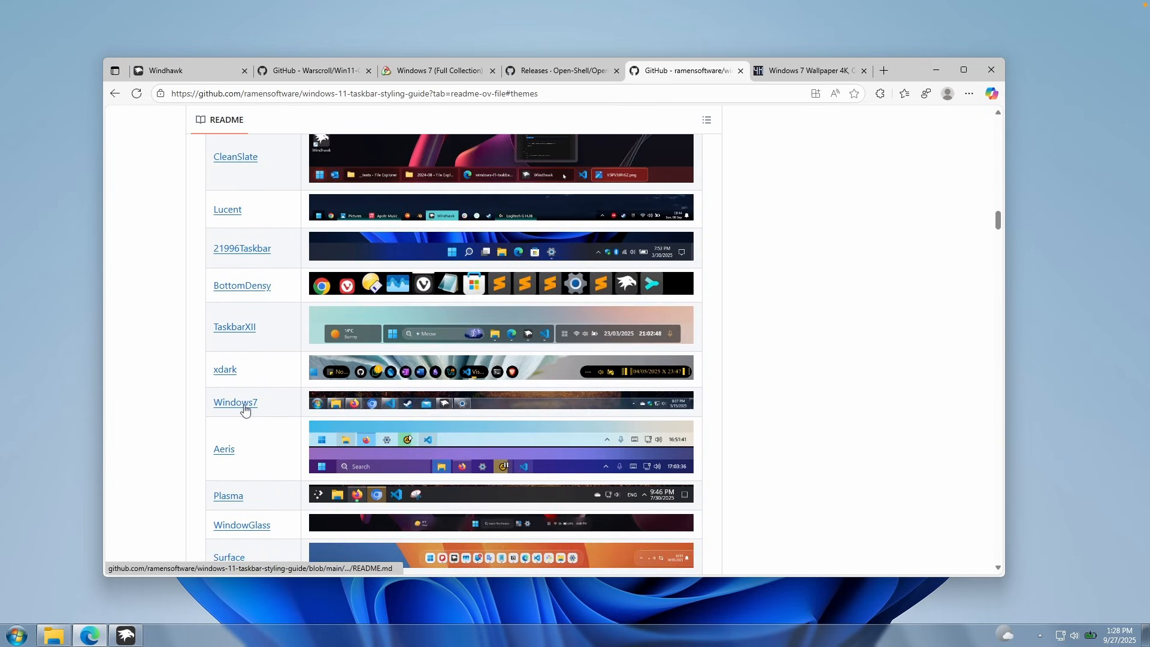
pyautogui.click(249, 404)
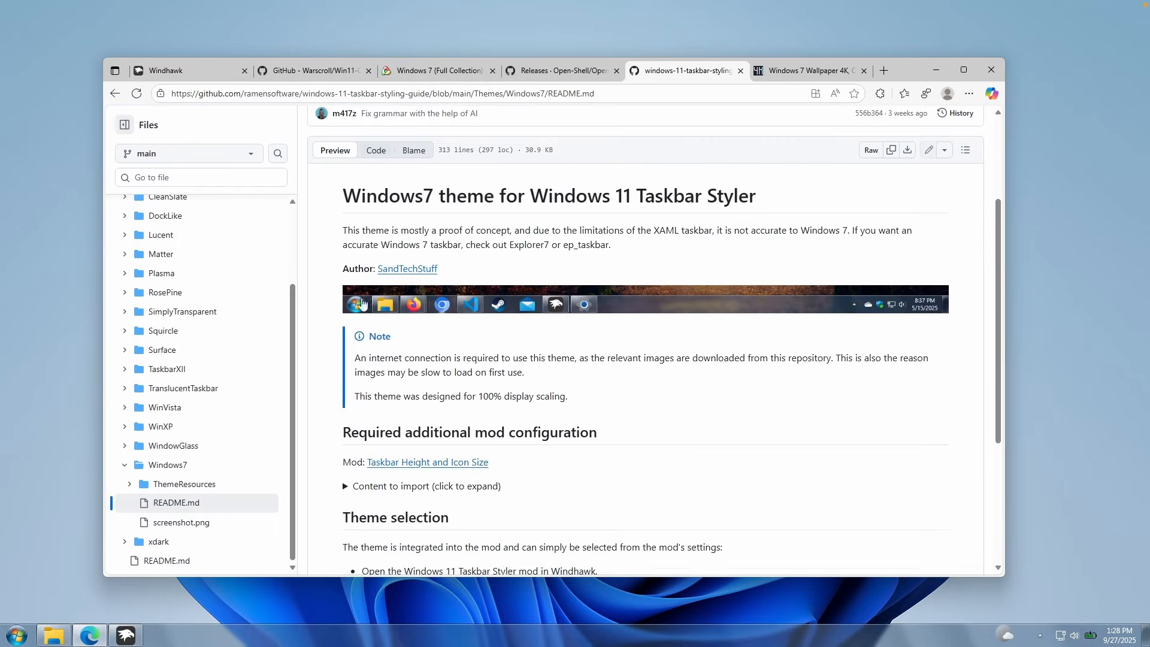
# - Expand the content to import for the Taskbar Height and Icon Size mod and copy its configuration code
pyautogui.scroll(-3, 395, 352)
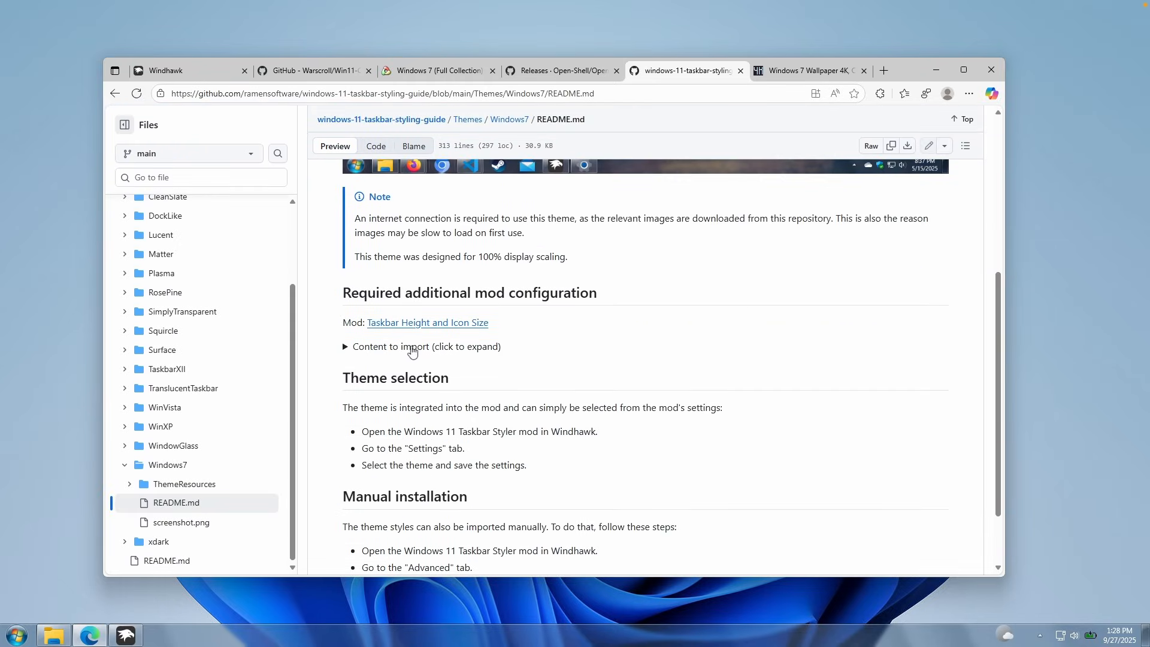
pyautogui.click(408, 350)
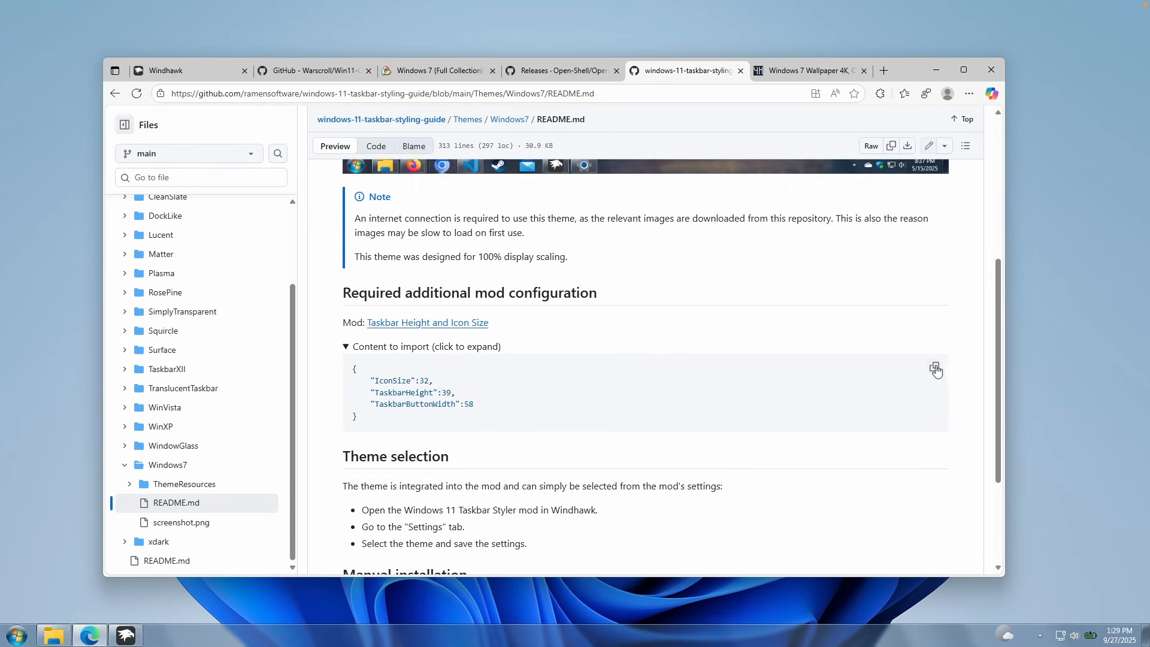
pyautogui.click(935, 367)
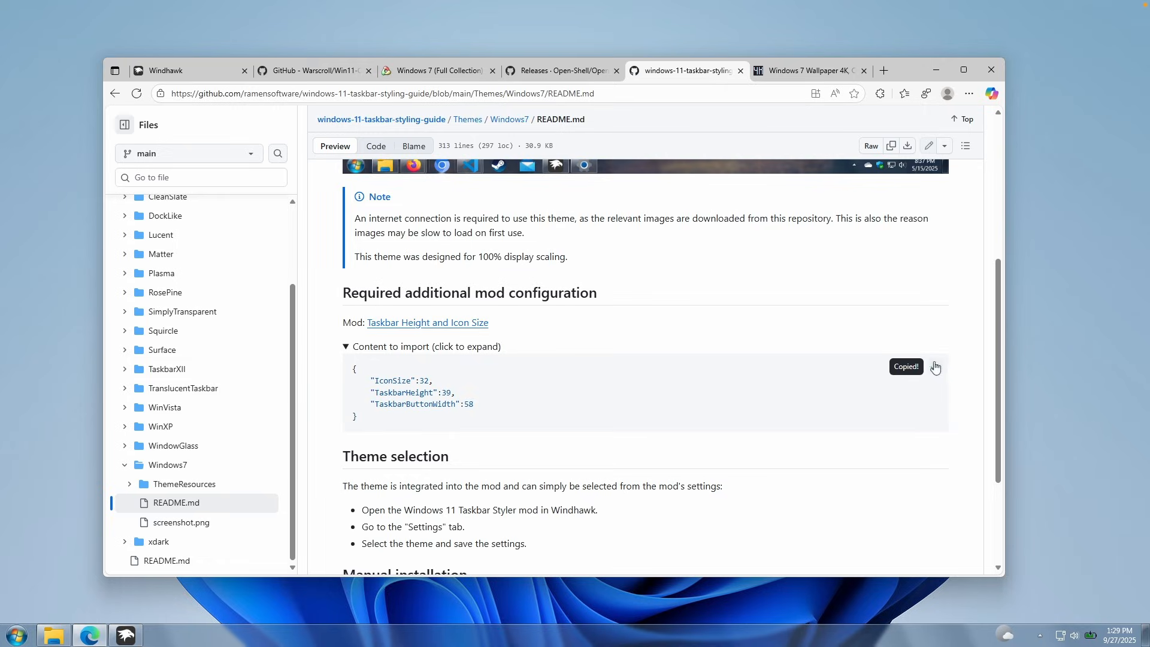
# - Switch to Windhawk, replace the mod settings with the copied IconSize 32, TaskbarHeight 39 and TaskbarButtonWidth 58 configuration, and save
pyautogui.click(127, 635)
pyautogui.moveTo(502, 381); pyautogui.dragTo(240, 384)
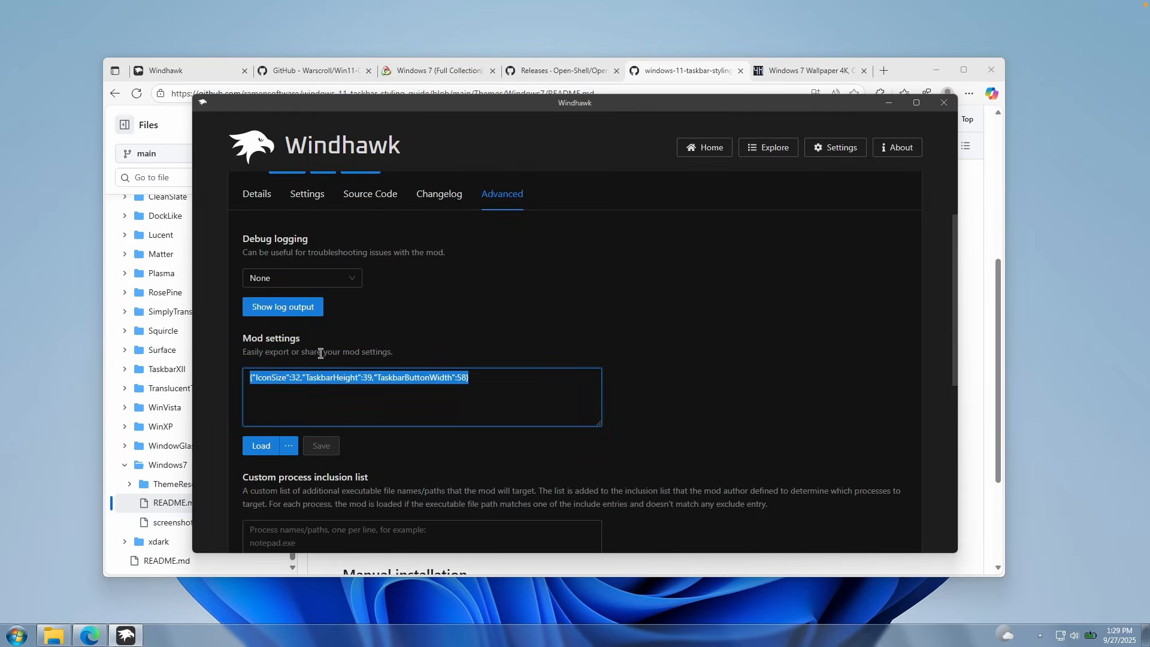
pyautogui.hotkey('ctrl', 'v')
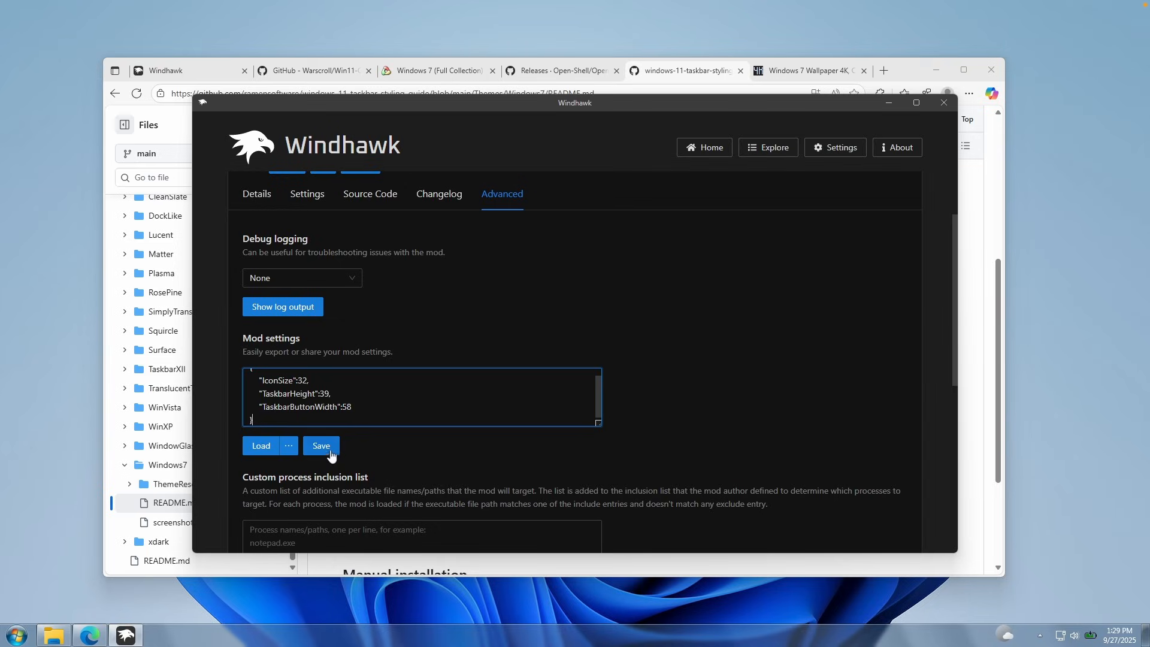
pyautogui.click(332, 452)
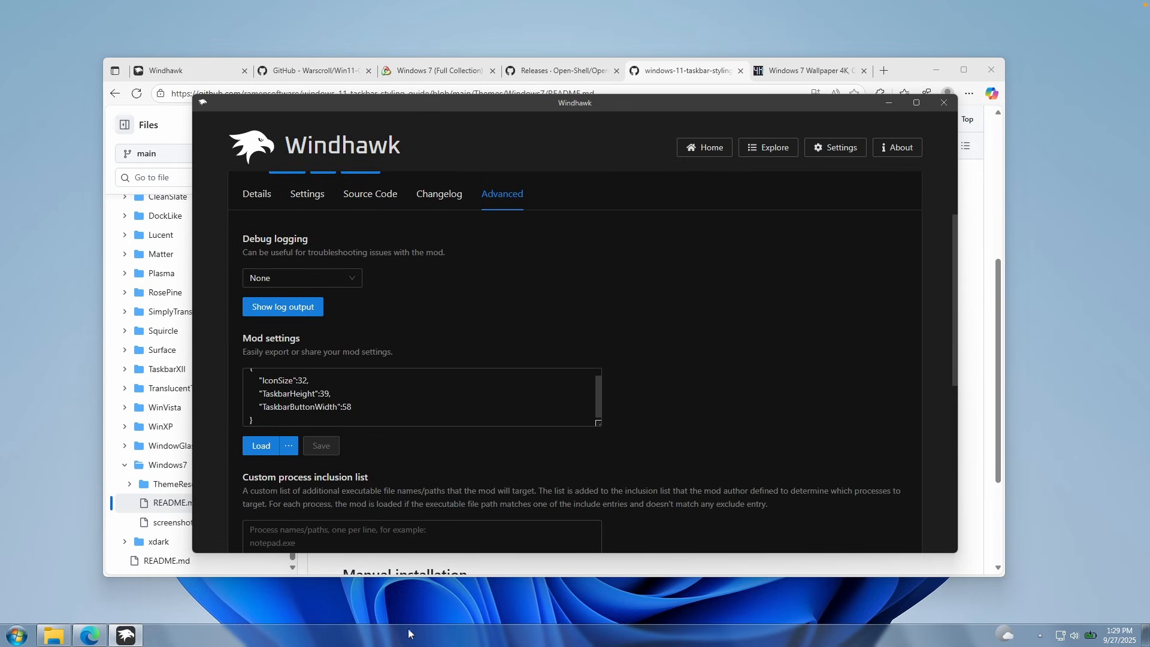
# - View the Taskbar height and icon size mod's details, return to Windhawk's home page and minimize the browser window
pyautogui.click(258, 196)
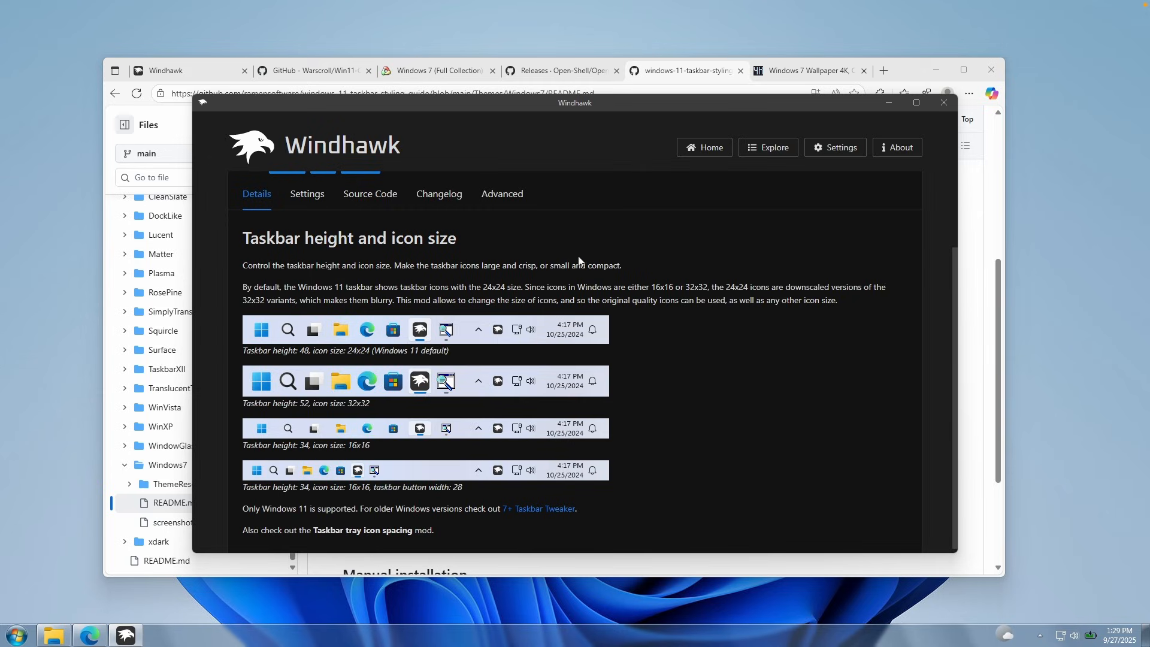
pyautogui.click(709, 153)
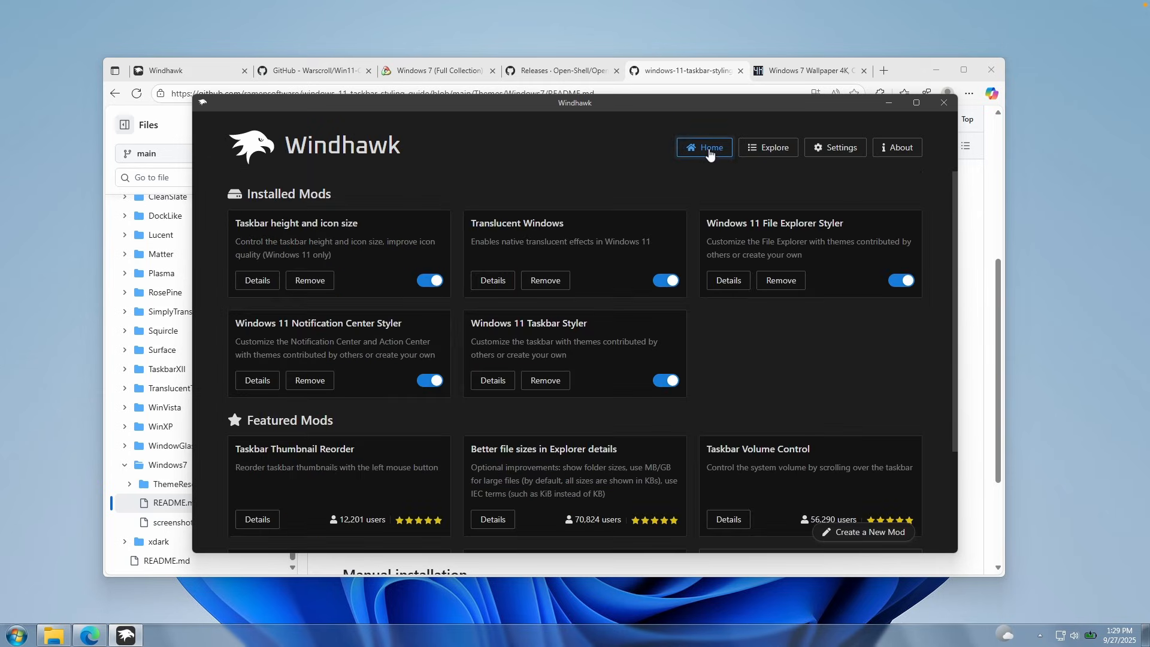
pyautogui.click(937, 68)
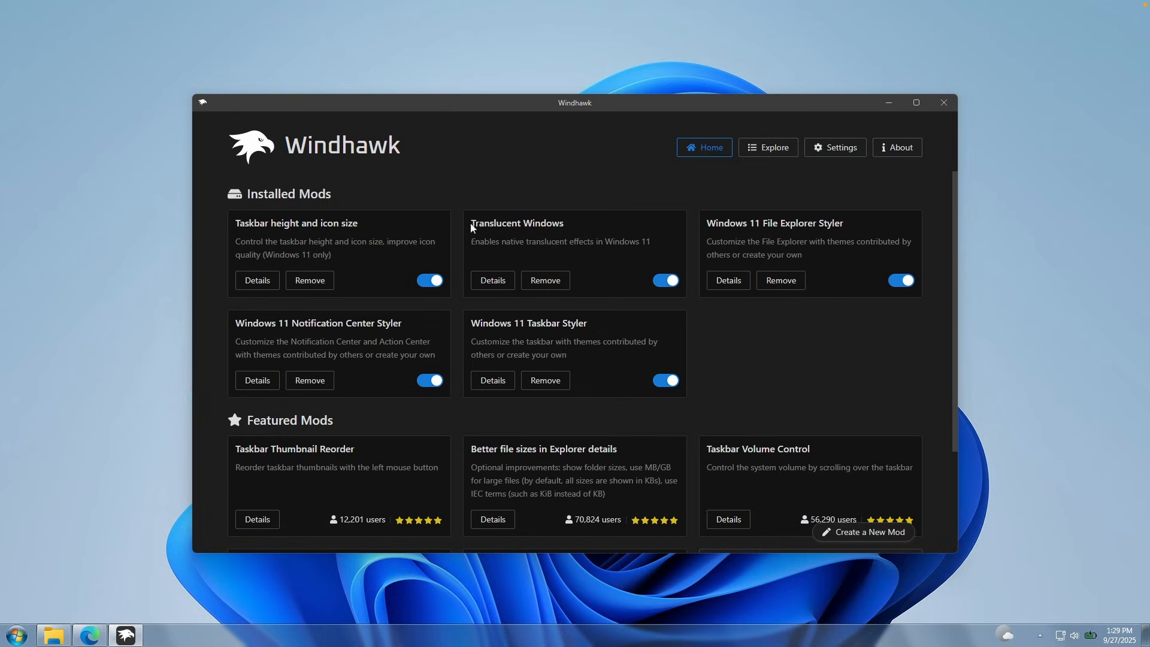
# - Open the Translucent Windows mod's settings and enable Windows theme custom rendering, Windows theme accent colorizer and Text alpha blending
pyautogui.click(494, 281)
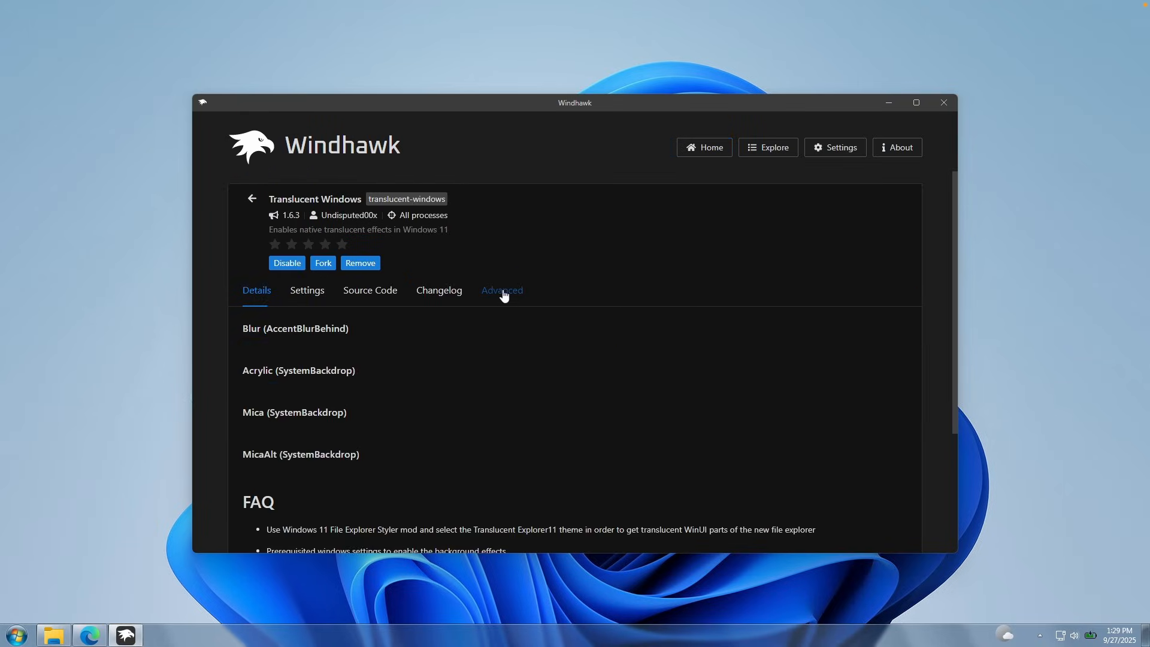
pyautogui.click(314, 294)
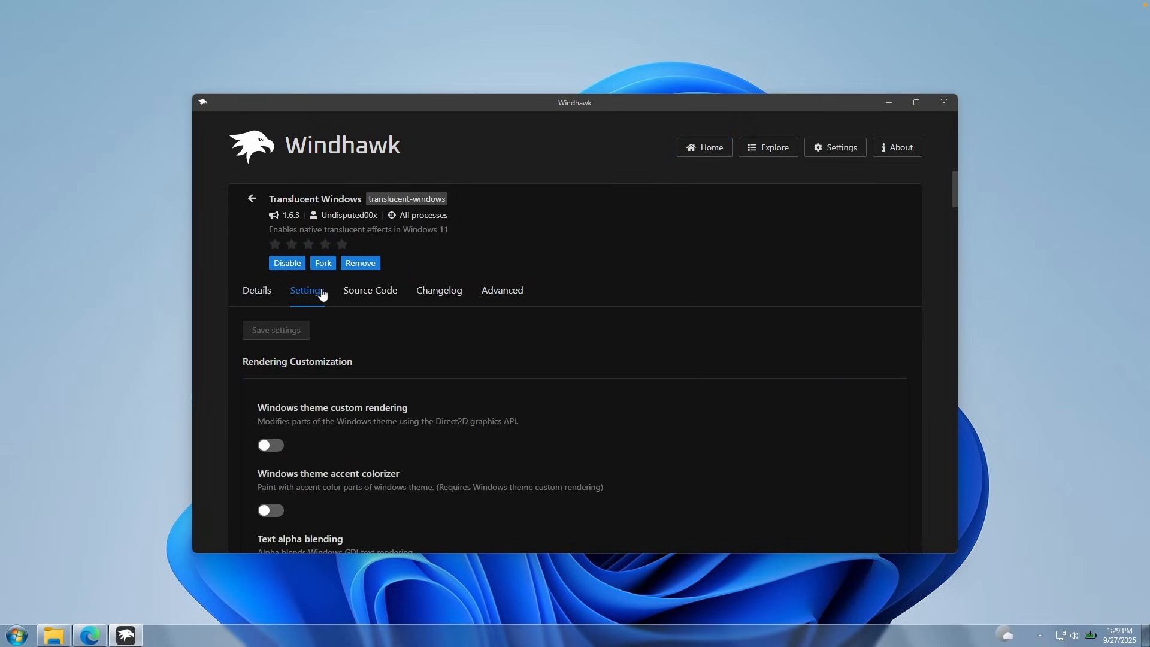
pyautogui.scroll(-2, 400, 319)
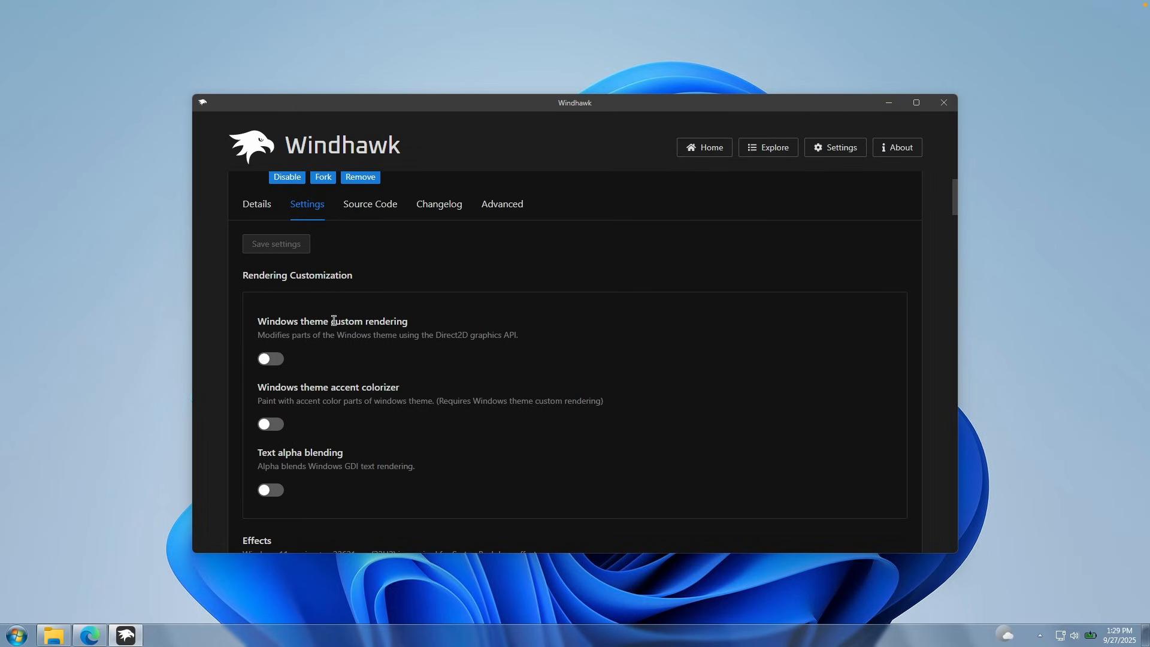
pyautogui.click(273, 364)
pyautogui.scroll(-1, 339, 337)
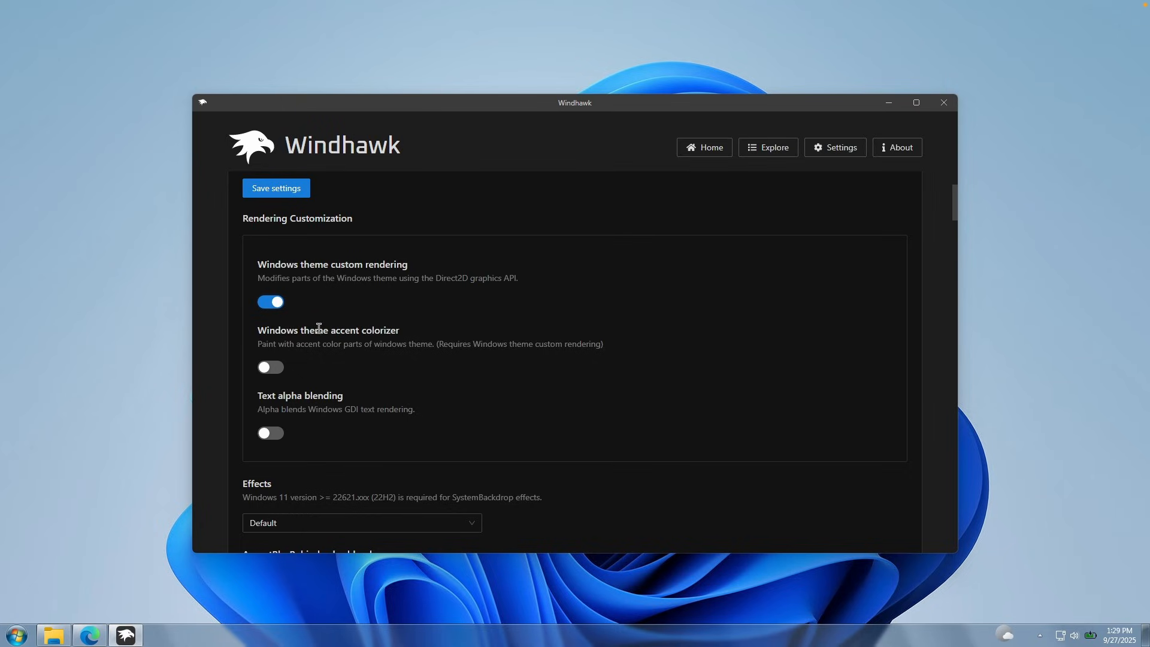
pyautogui.click(273, 367)
pyautogui.scroll(-1, 328, 346)
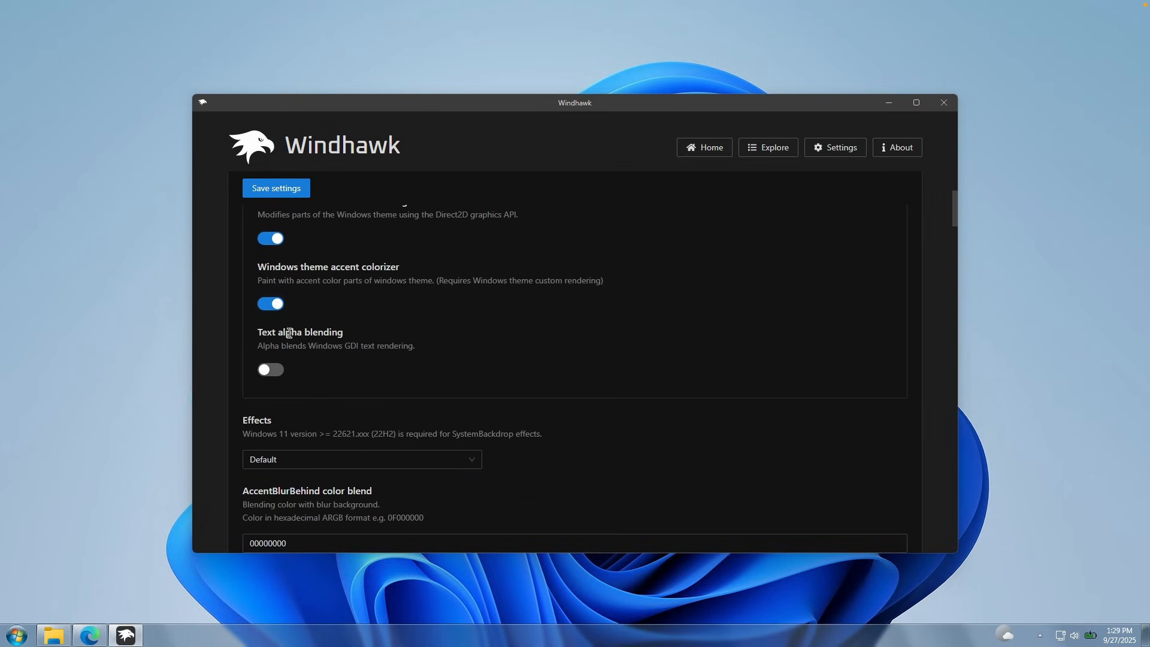
pyautogui.click(277, 372)
pyautogui.scroll(-1, 345, 316)
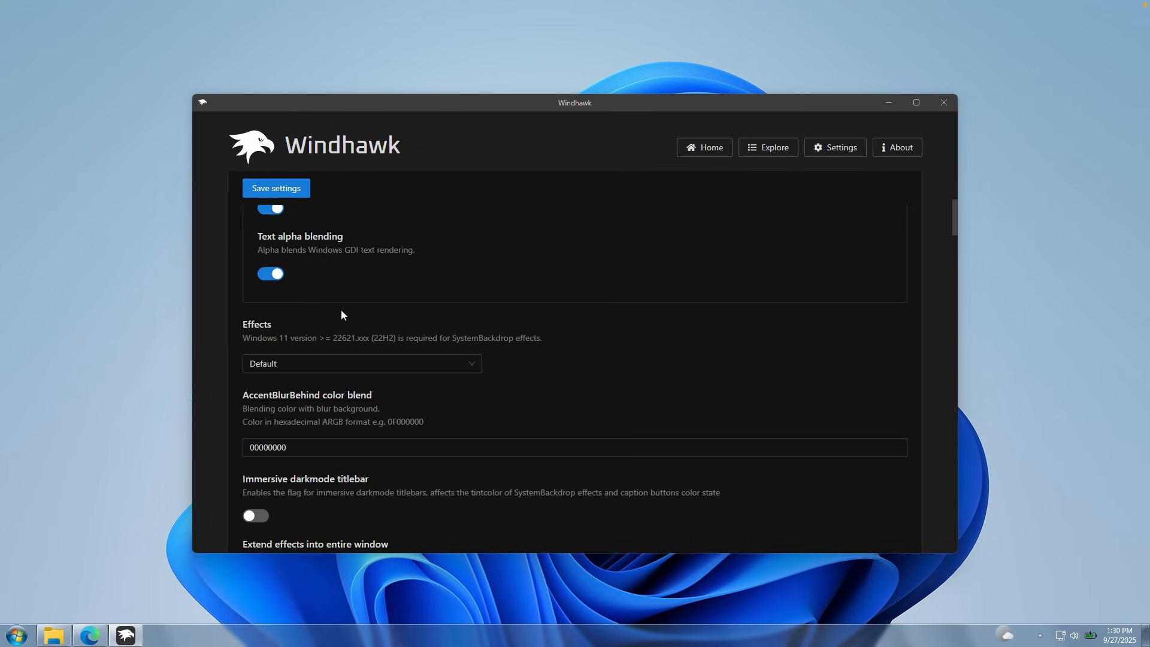
# - Set Effects to Acrylic (SystemBackdrop), enable Immersive darkmode titlebar and Extend effects into entire window, and save the mod settings
pyautogui.click(325, 367)
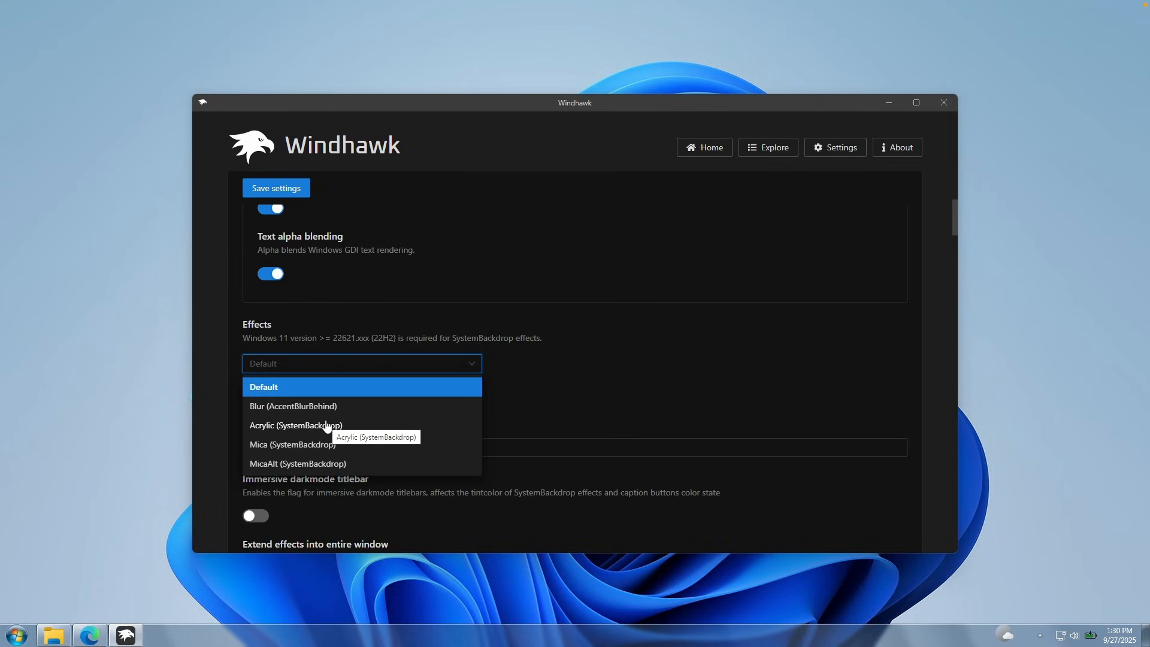
pyautogui.click(327, 426)
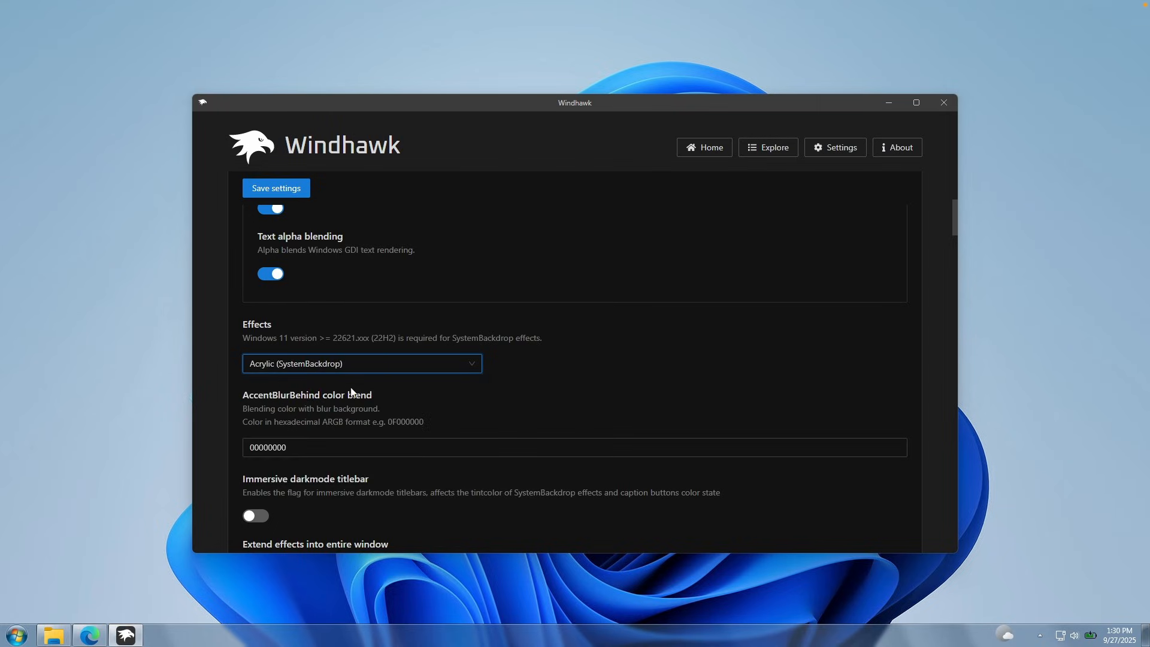
pyautogui.scroll(-2, 395, 405)
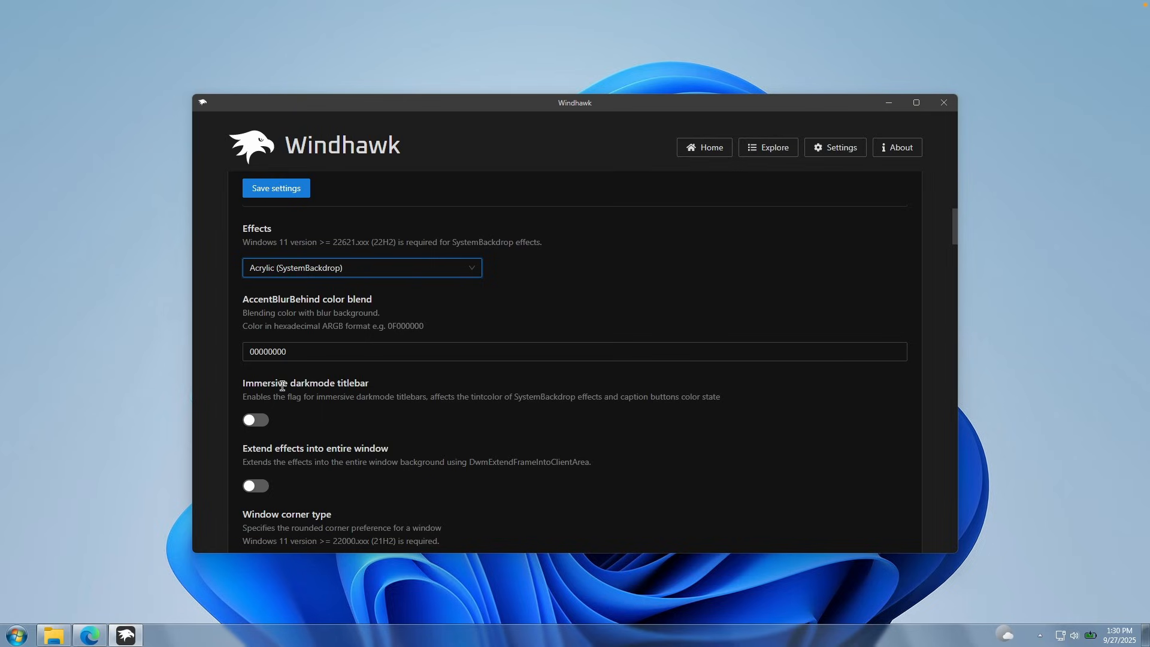
pyautogui.click(266, 420)
pyautogui.scroll(-2, 312, 399)
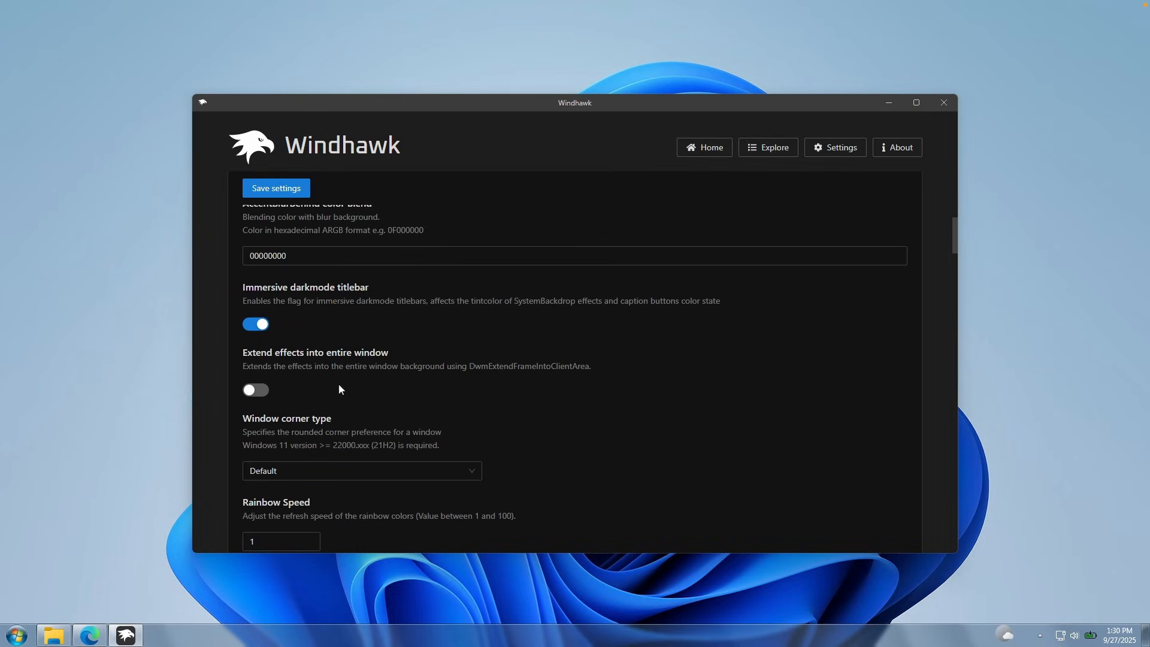
pyautogui.click(268, 393)
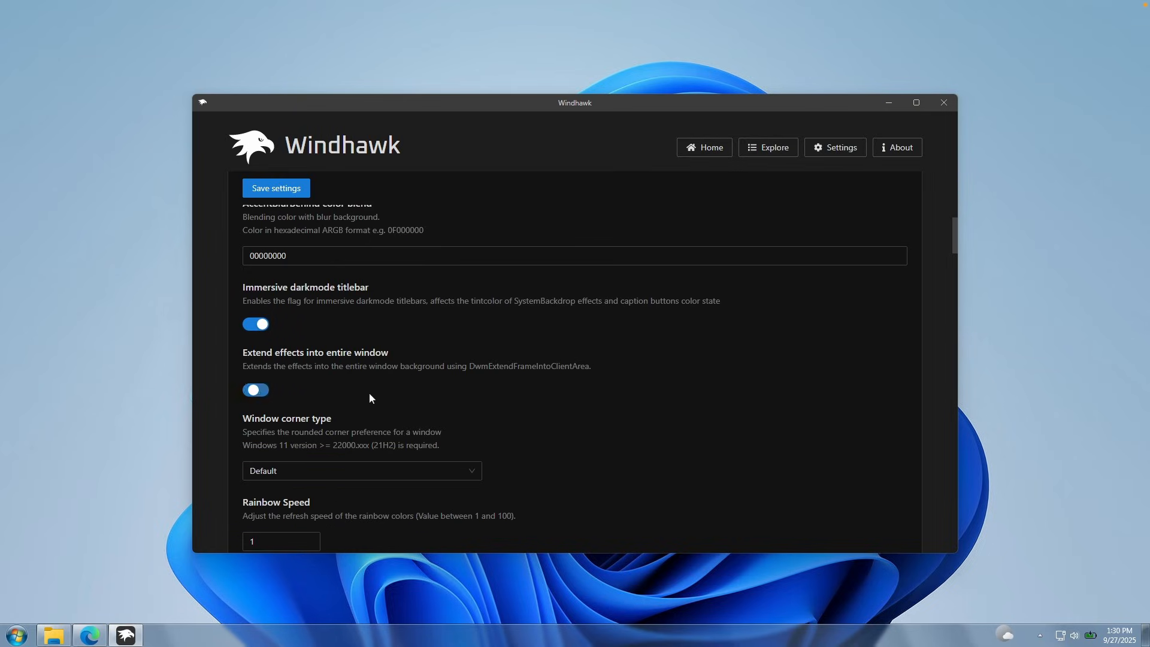
pyautogui.click(305, 190)
pyautogui.scroll(5, 450, 336)
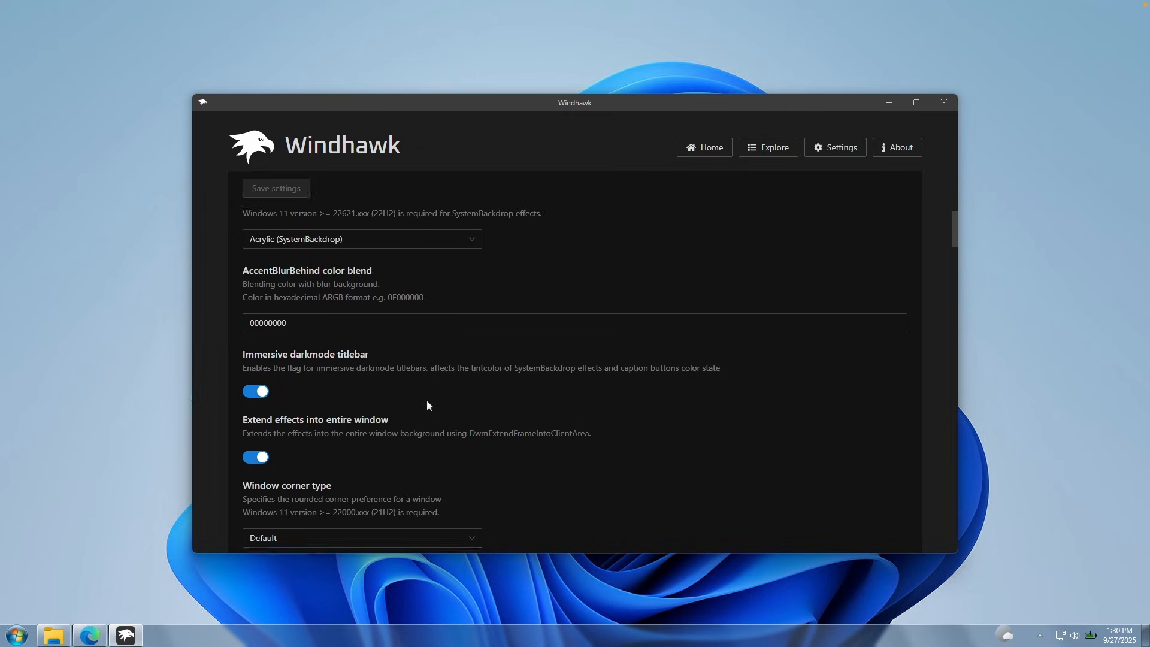
# - Open and reopen File Explorer to check the translucent effect, and return to Windhawk's list of installed mods
pyautogui.click(54, 635)
pyautogui.click(863, 156)
pyautogui.click(54, 635)
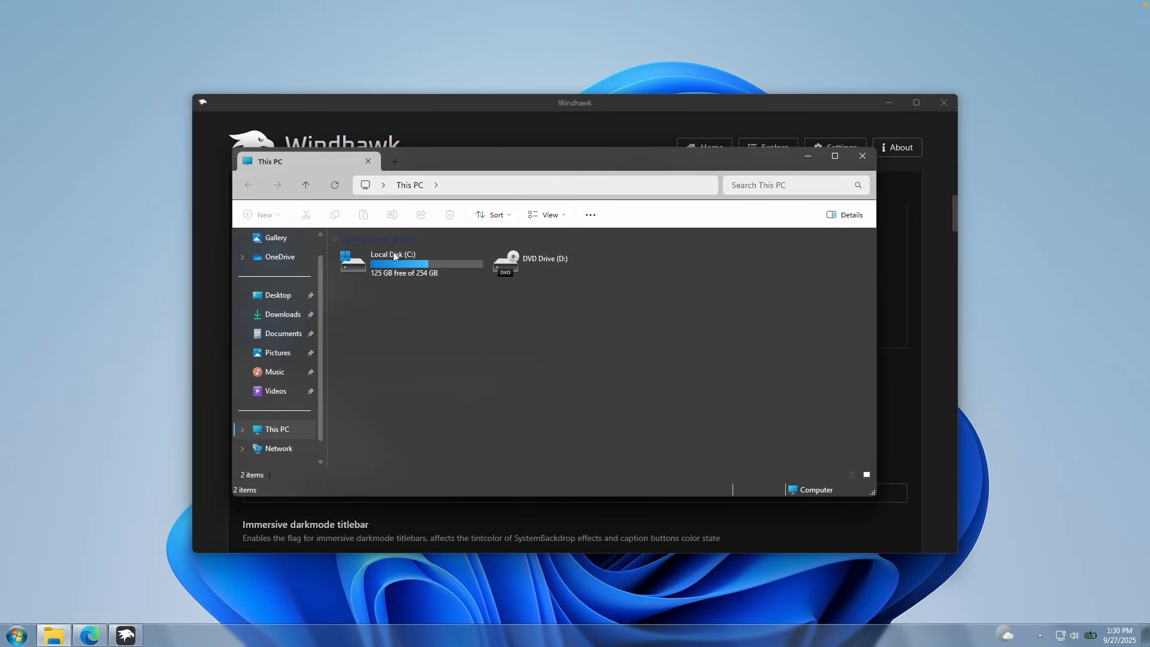
pyautogui.click(627, 114)
pyautogui.scroll(5, 435, 245)
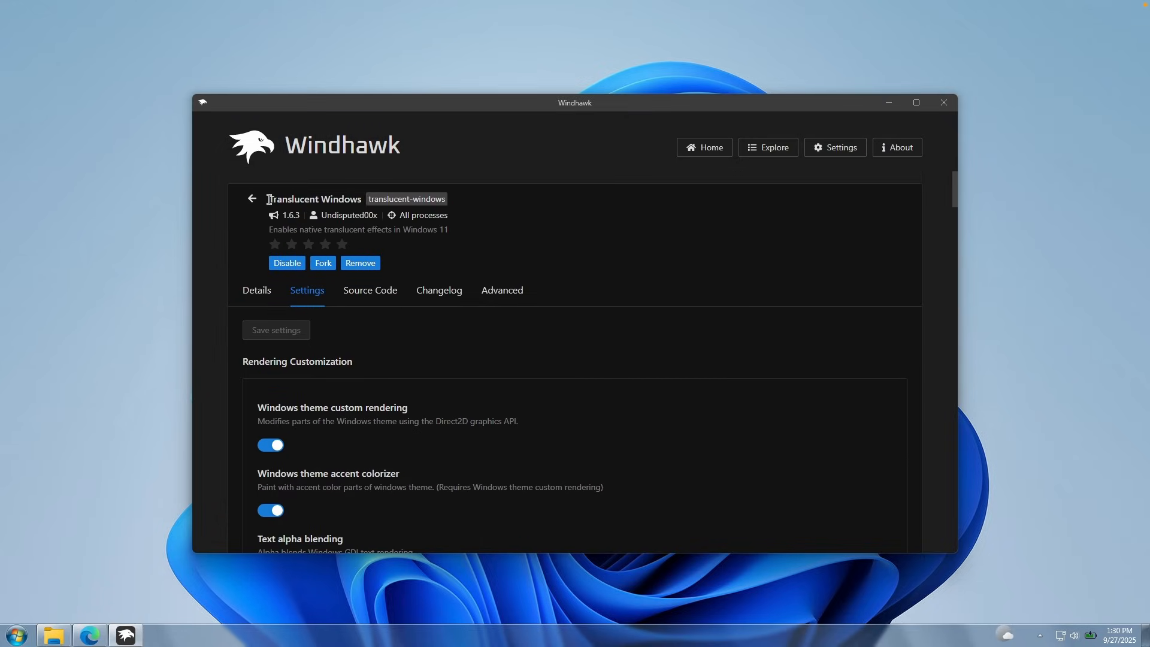
pyautogui.click(252, 198)
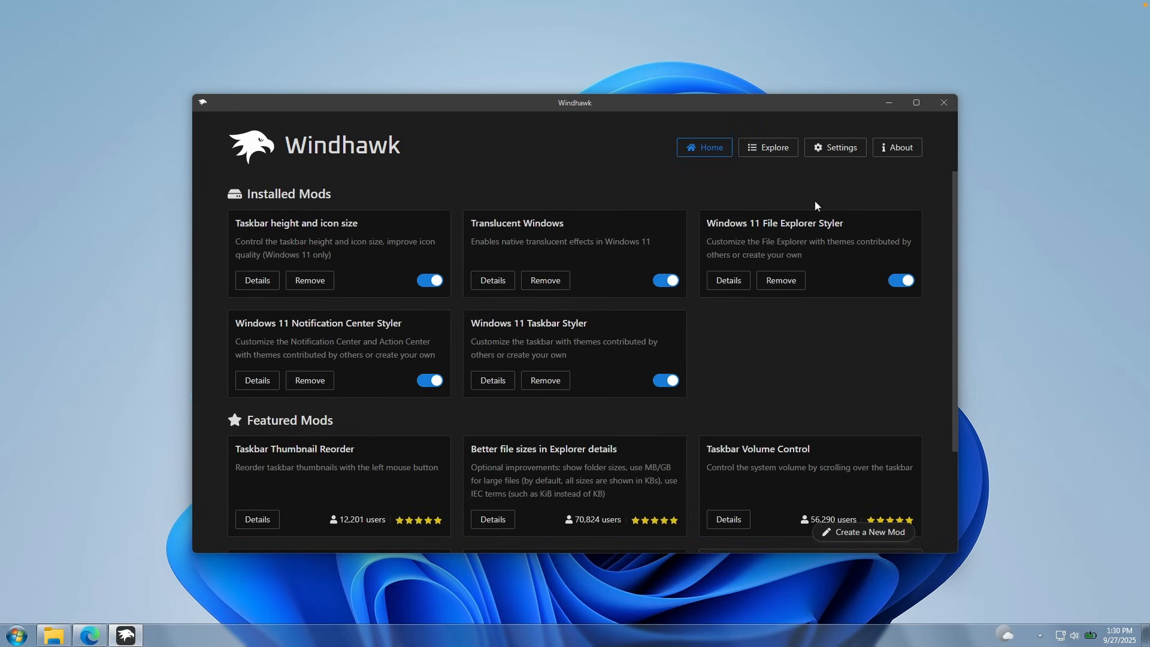
# - Search the available mods for the copied name Windows 11 File Explorer Styler and open that mod's details
pyautogui.moveTo(847, 223); pyautogui.dragTo(726, 193)
pyautogui.hotkey('ctrl', 'c')
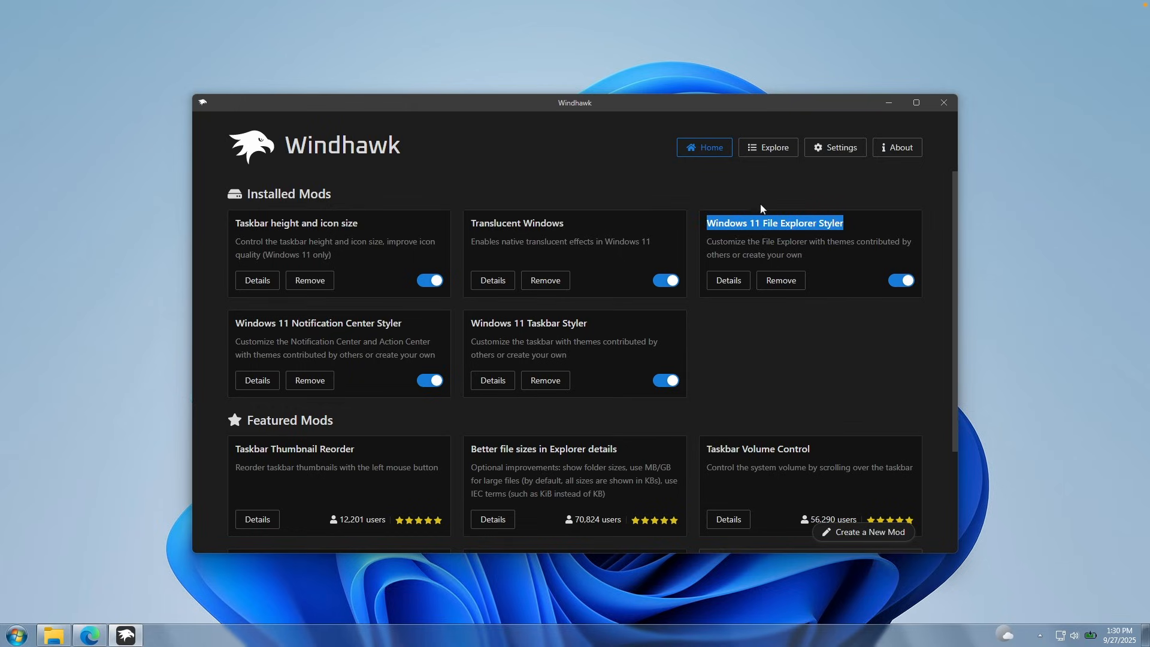
pyautogui.click(767, 153)
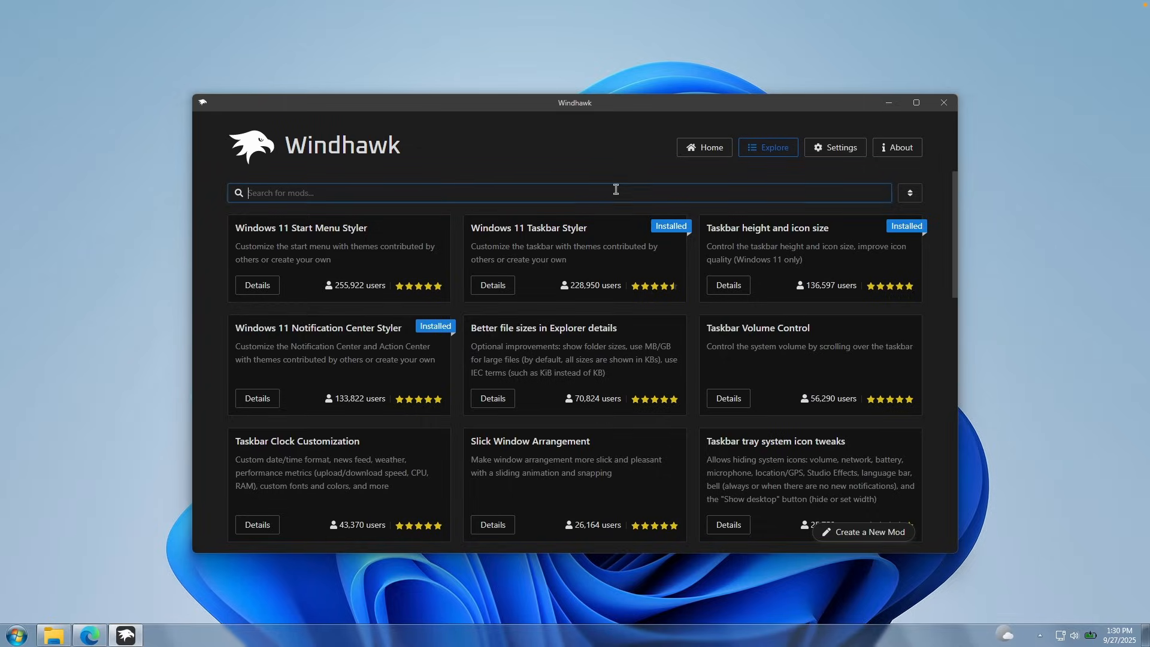
pyautogui.hotkey('ctrl', 'v')
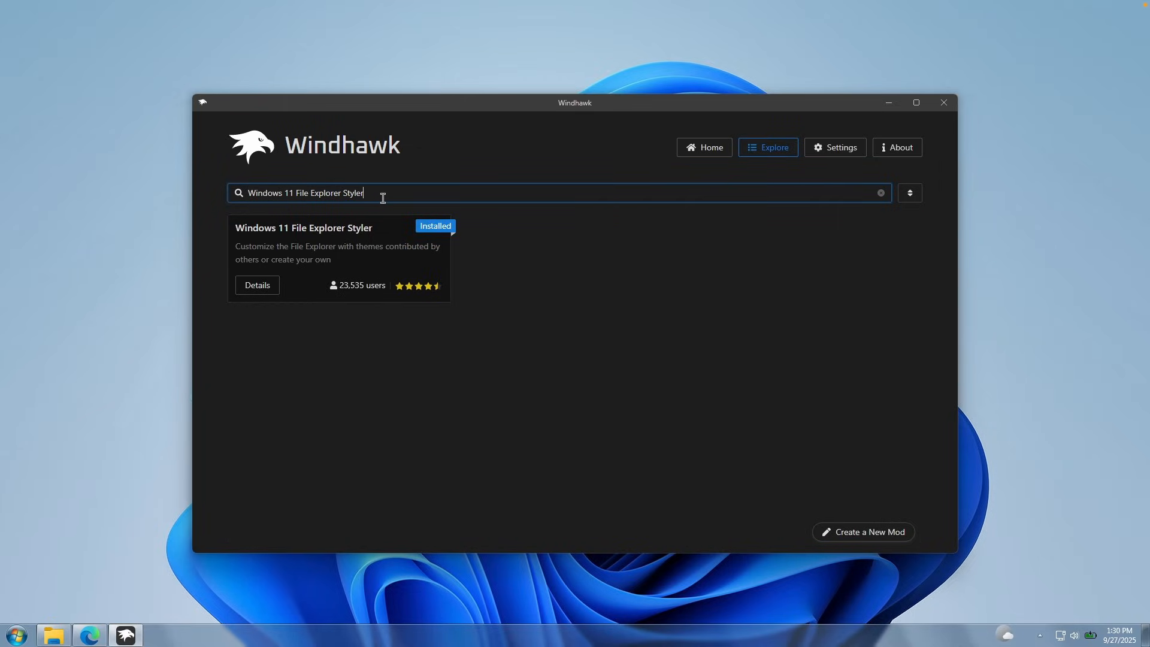
pyautogui.click(264, 288)
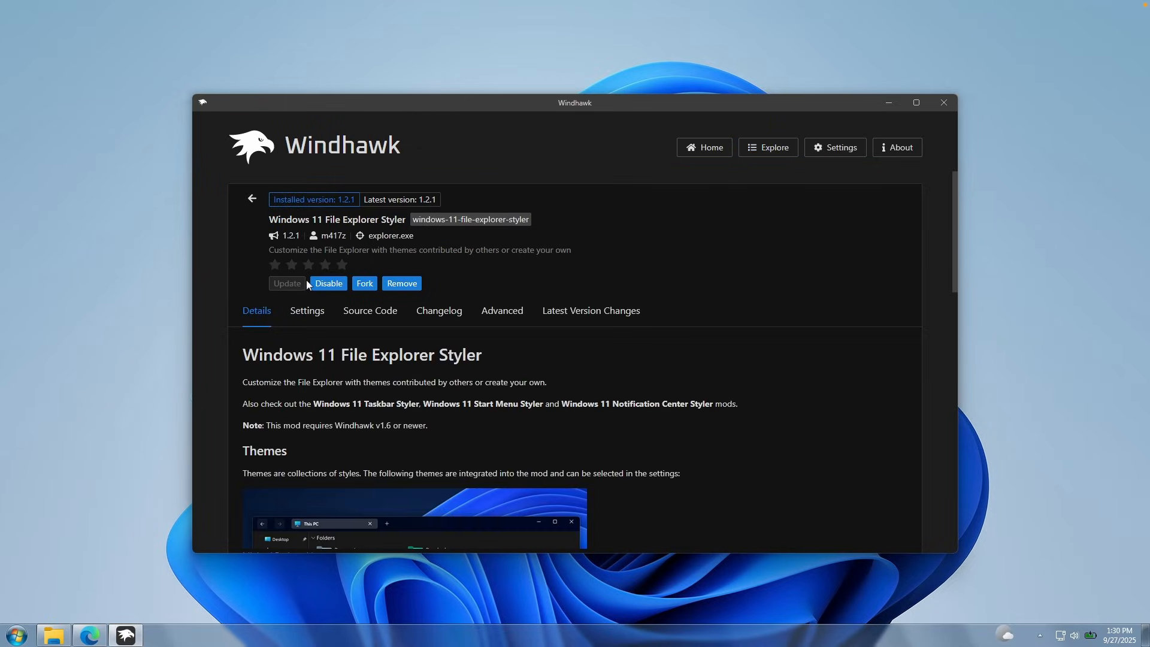
# - Set the Windows 11 File Explorer Styler theme to Translucent Explorer11 and save the settings
pyautogui.click(306, 314)
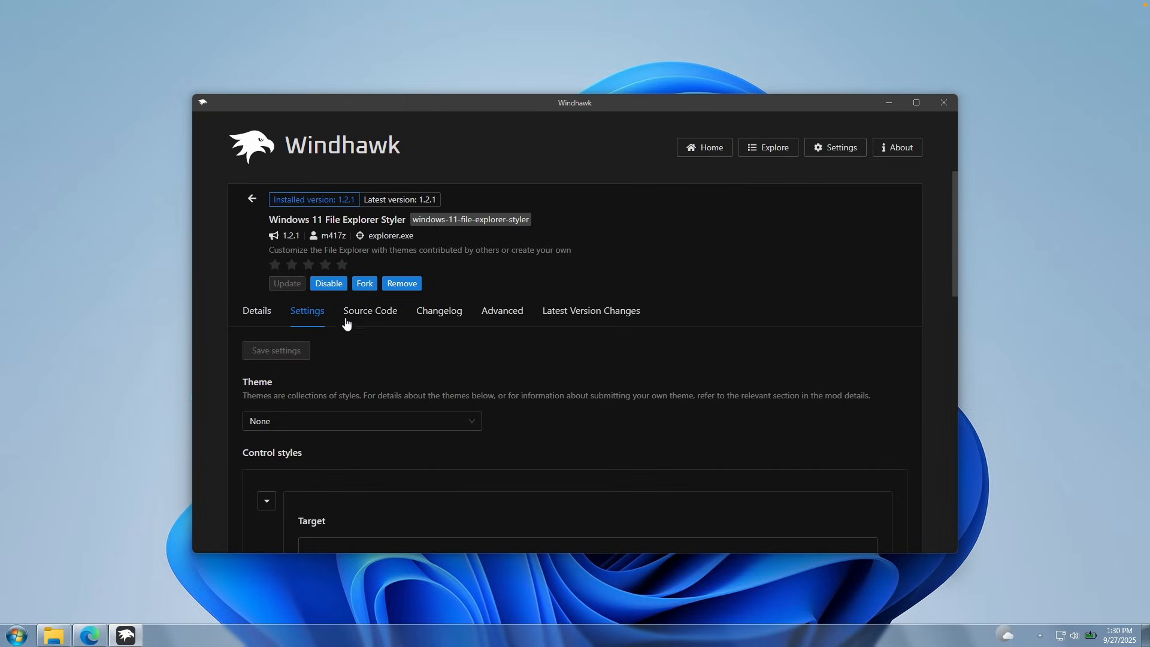
pyautogui.click(299, 422)
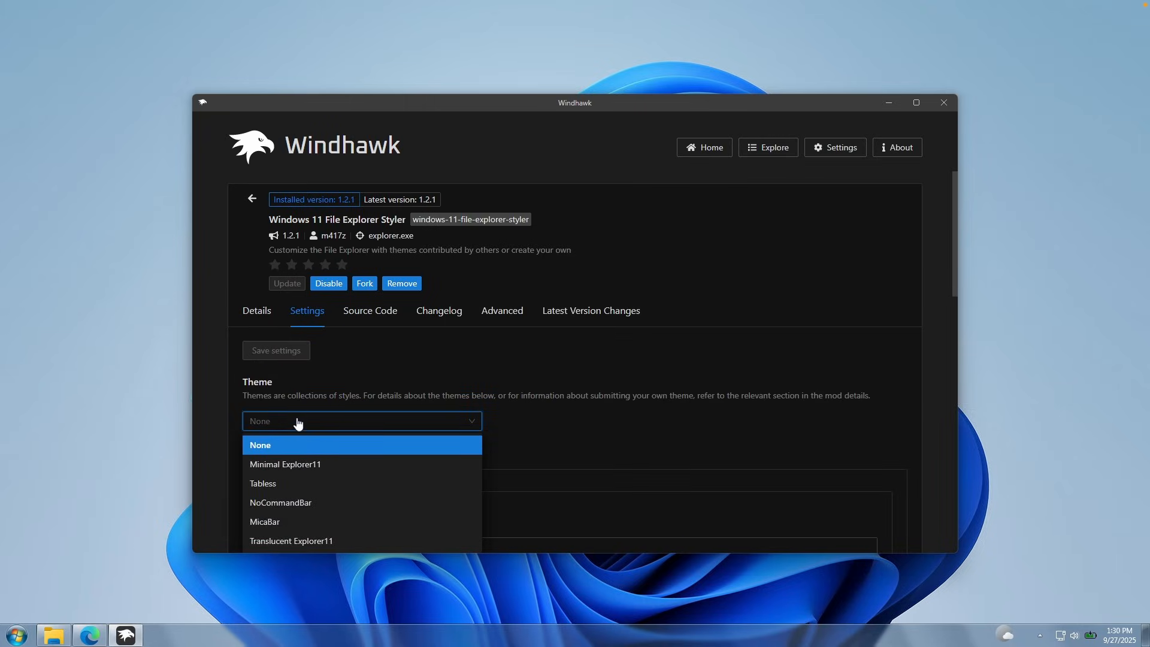
pyautogui.click(331, 542)
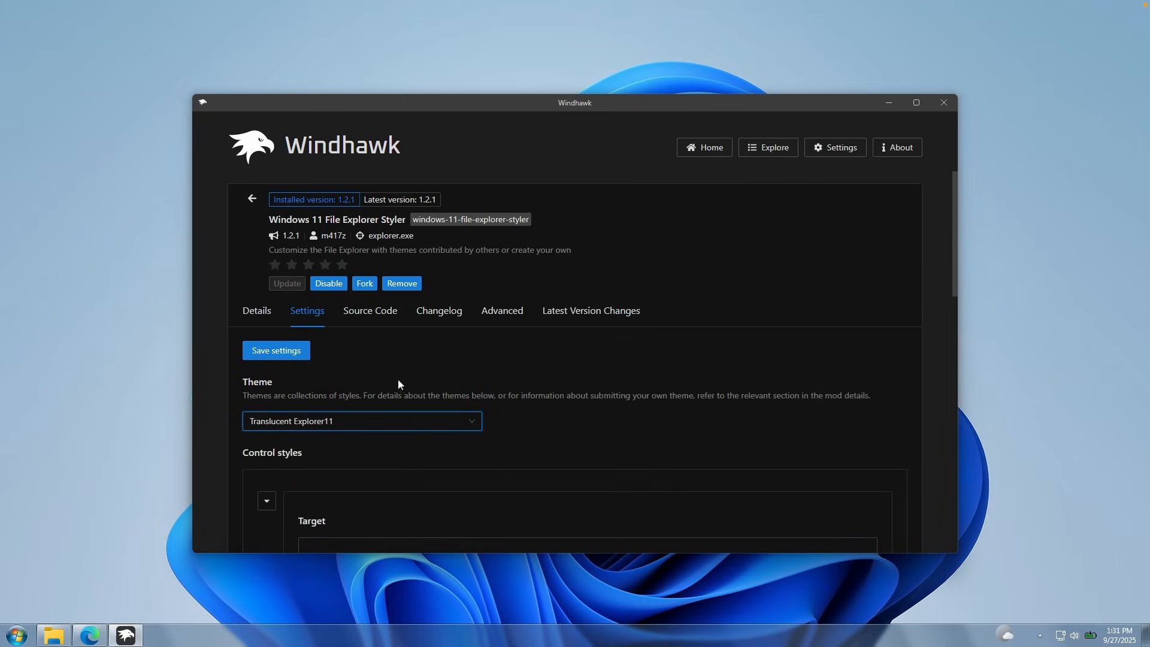
pyautogui.click(276, 351)
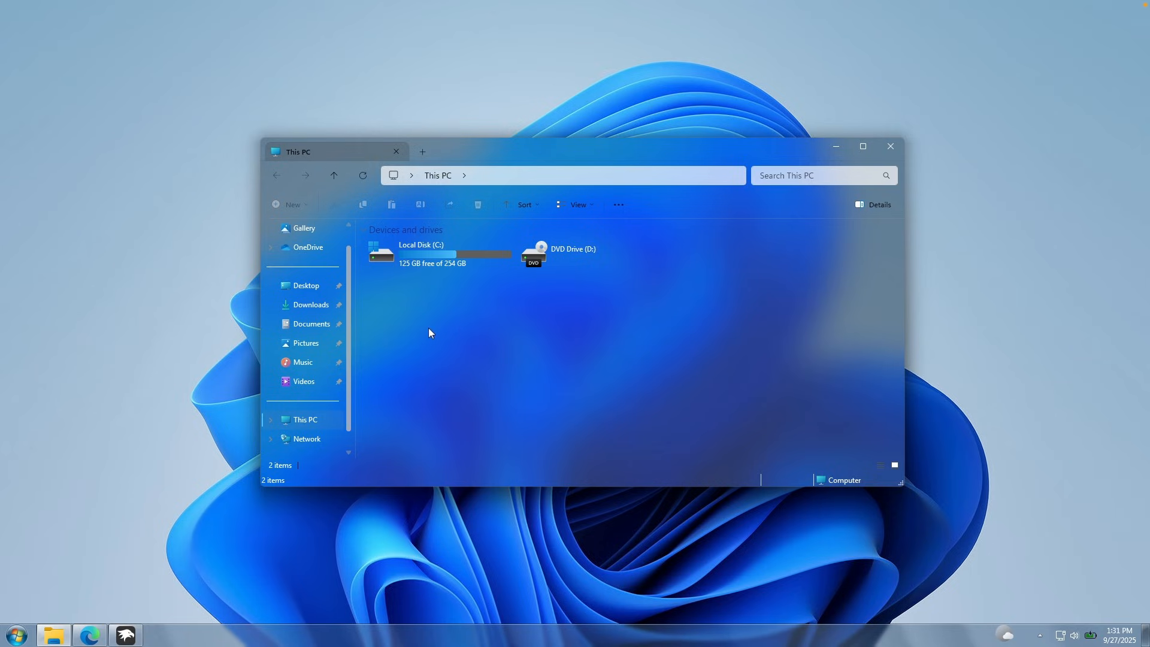
# - Inspect the restyled File Explorer window by adding and removing a tab and moving or resizing the window, and close it
pyautogui.click(423, 153)
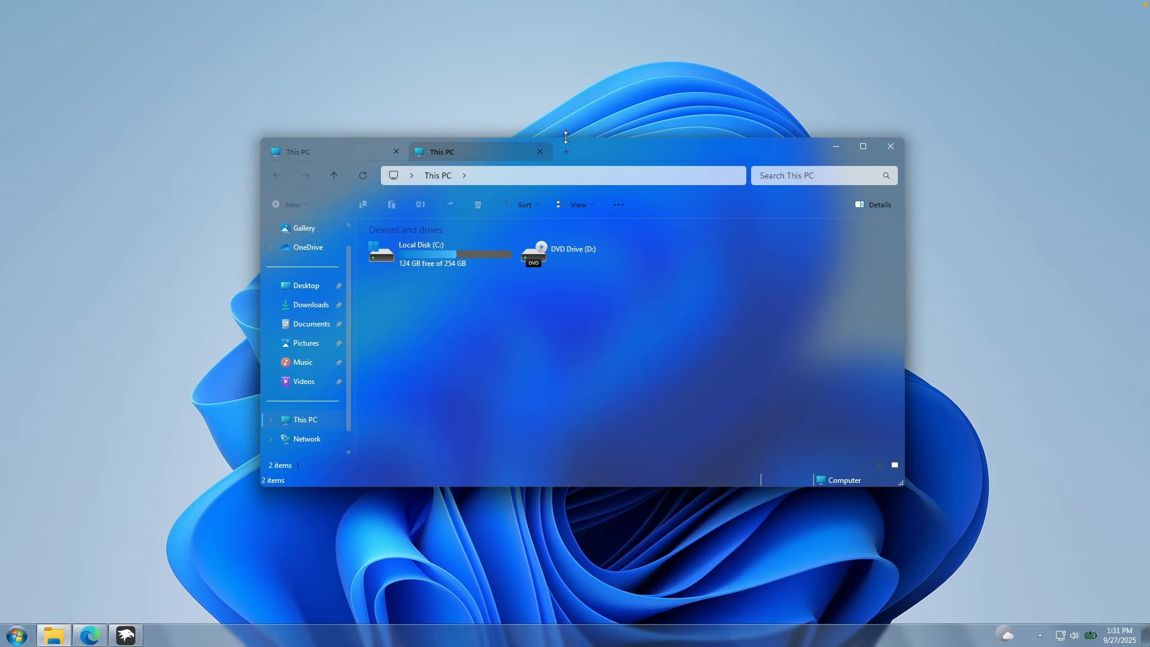
pyautogui.click(540, 152)
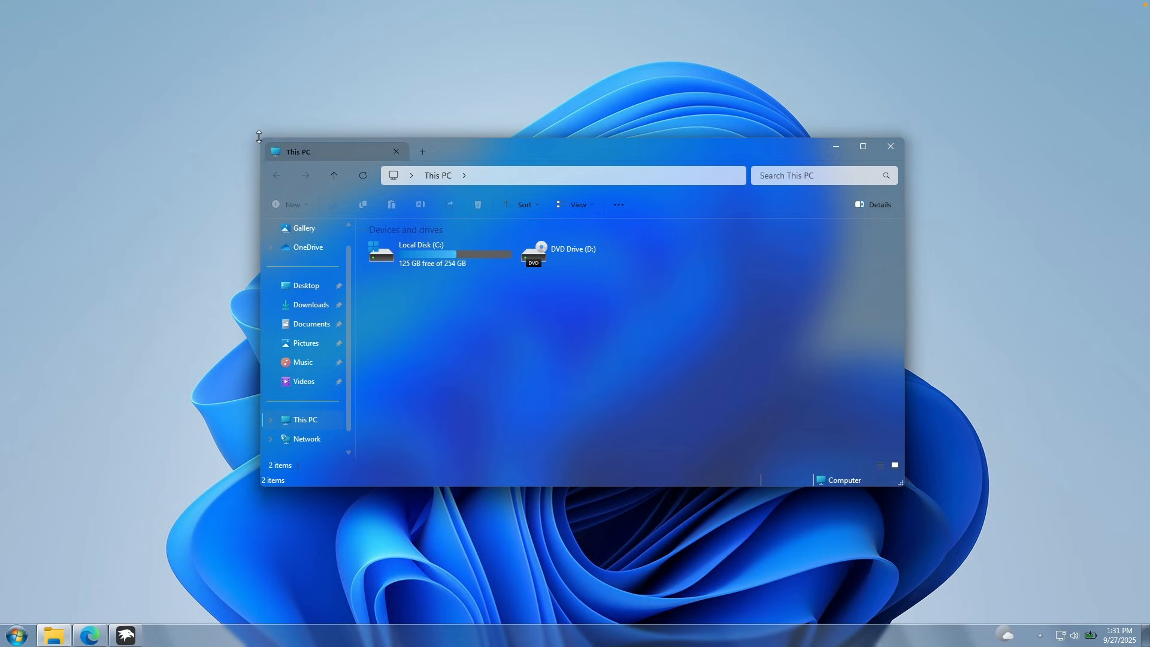
pyautogui.moveTo(259, 138); pyautogui.dragTo(163, 140)
pyautogui.moveTo(413, 146); pyautogui.dragTo(423, 147)
pyautogui.click(899, 152)
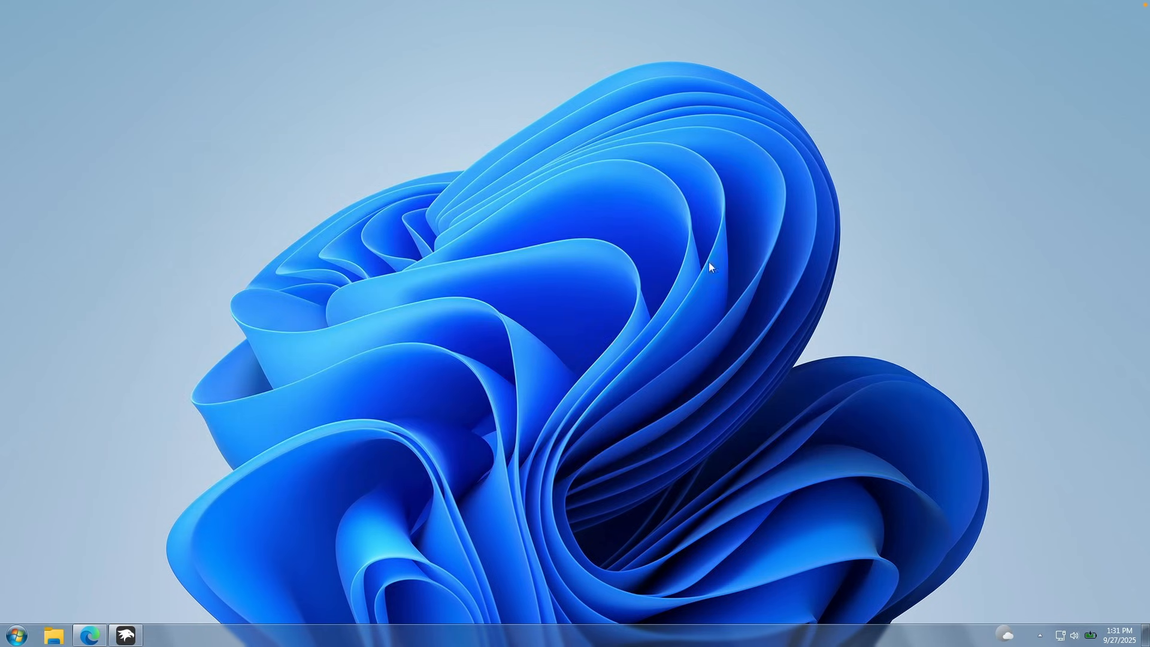
# - Find Control Panel by searching the Start menu for "cont", inspect its translucent window by moving it, and close it
pyautogui.click(26, 629)
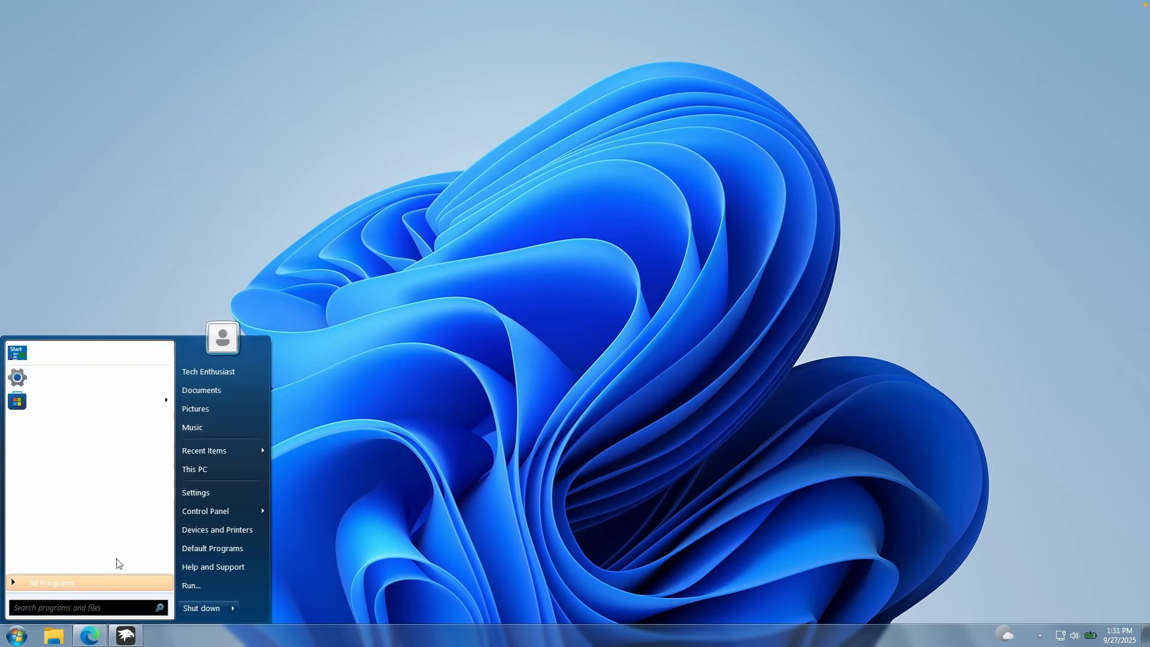
pyautogui.write('cont')
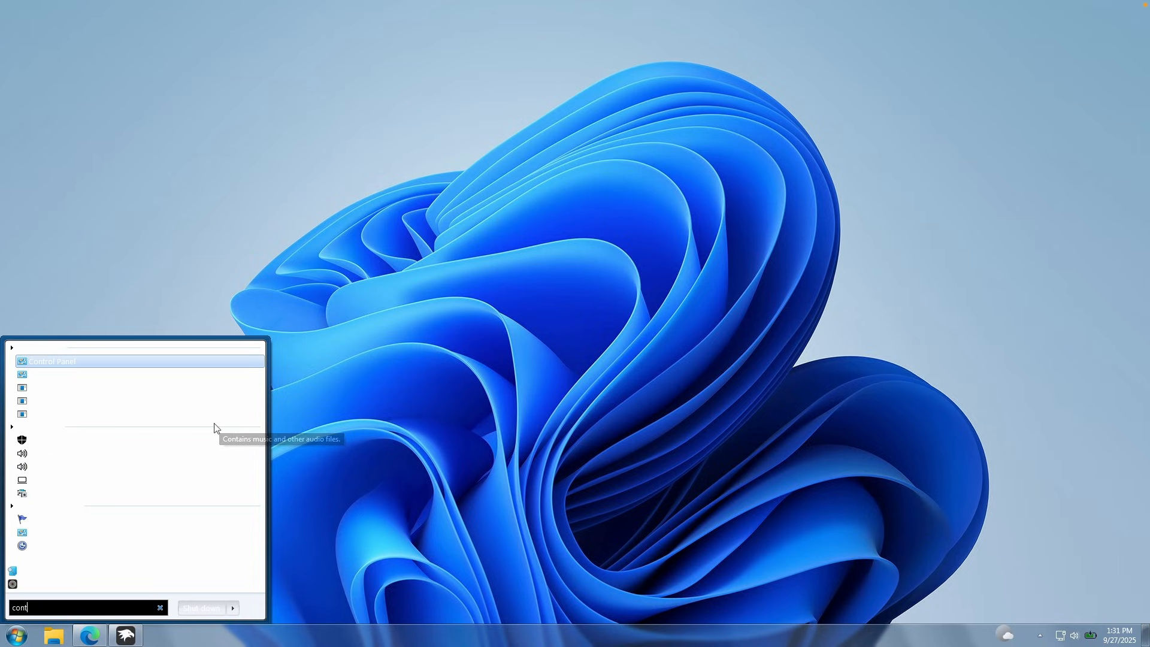
pyautogui.click(90, 362)
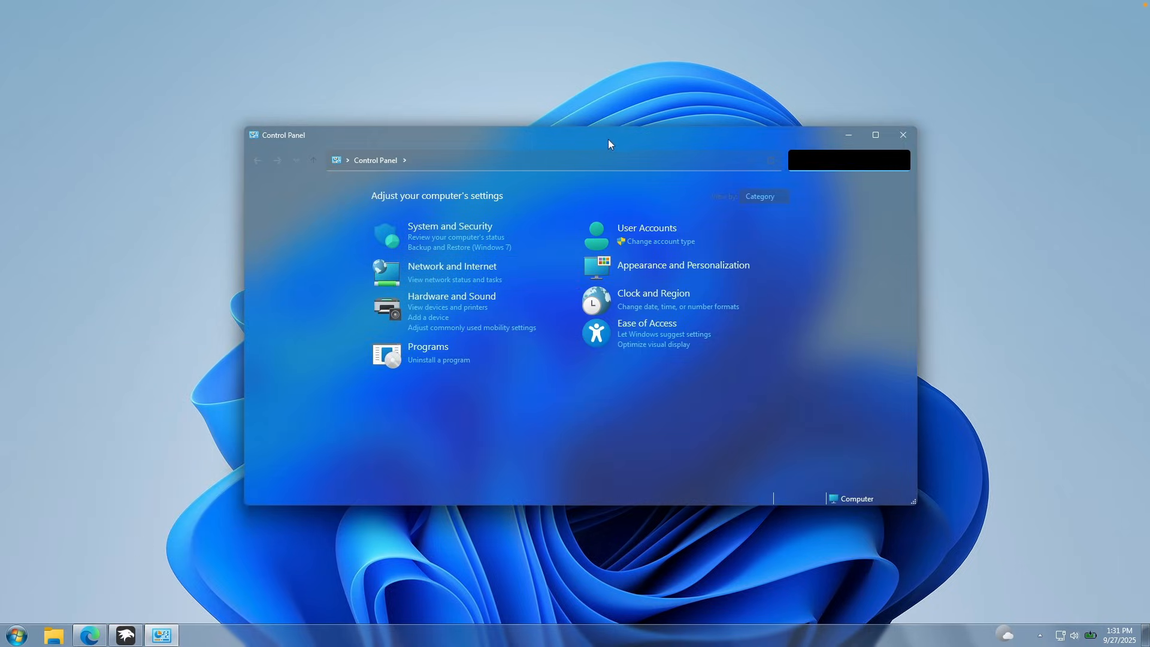
pyautogui.moveTo(609, 144); pyautogui.dragTo(585, 150)
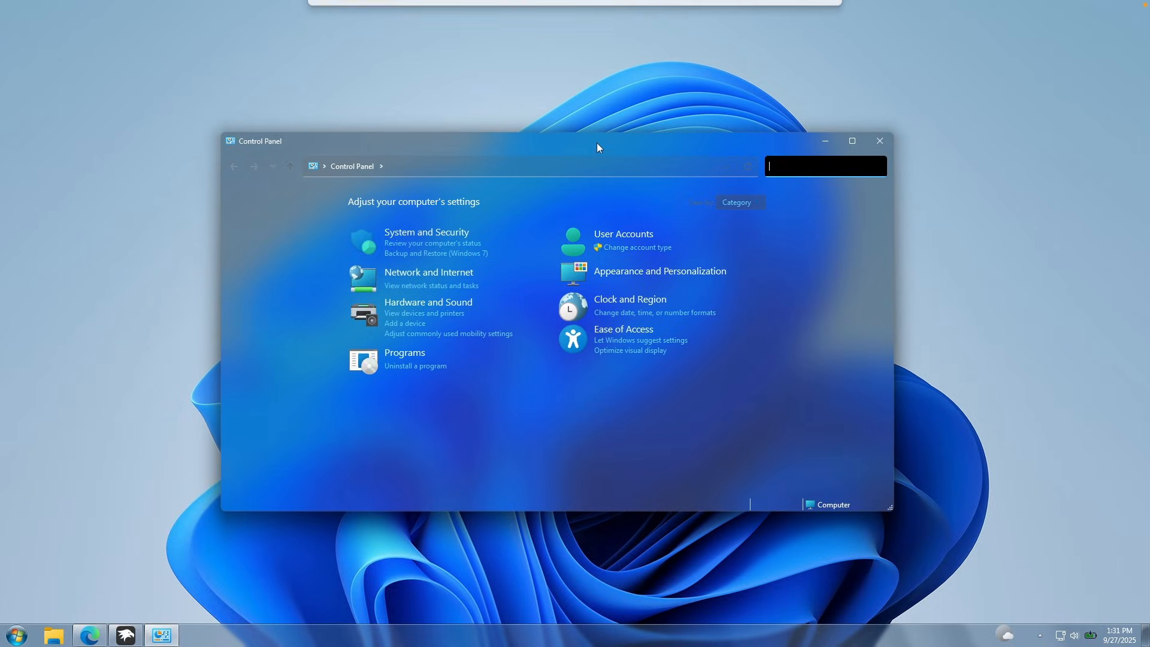
pyautogui.click(878, 141)
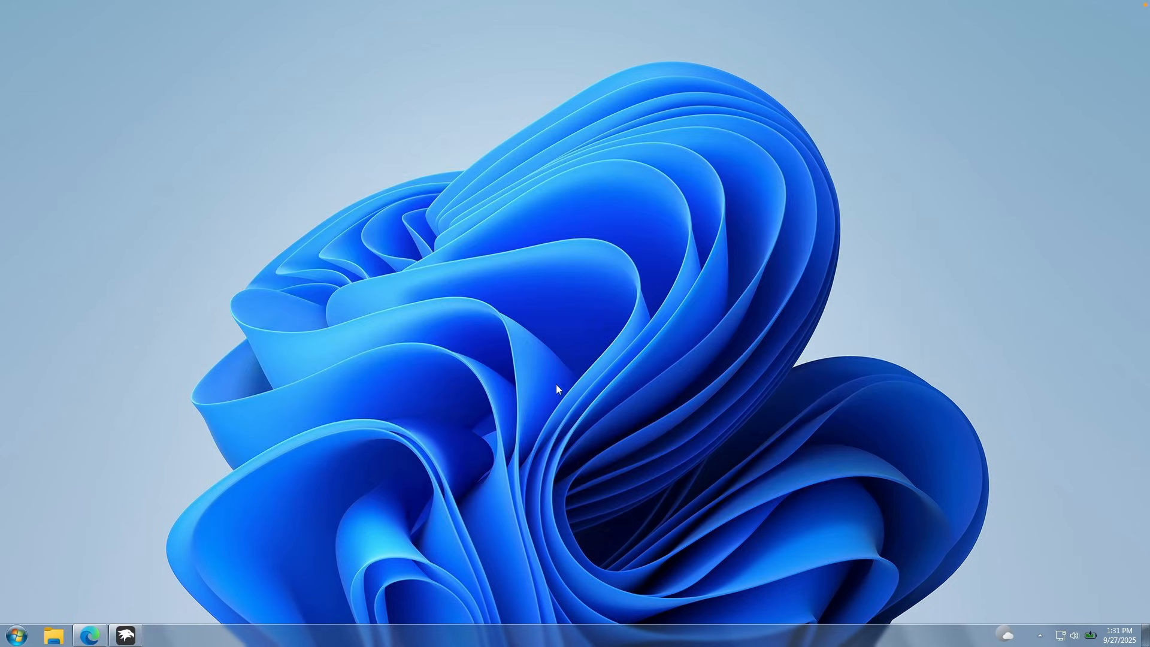
# - Check the notification center's current look, and open the settings of the Windows 11 Notification Center Styler mod in Windhawk
pyautogui.click(1109, 640)
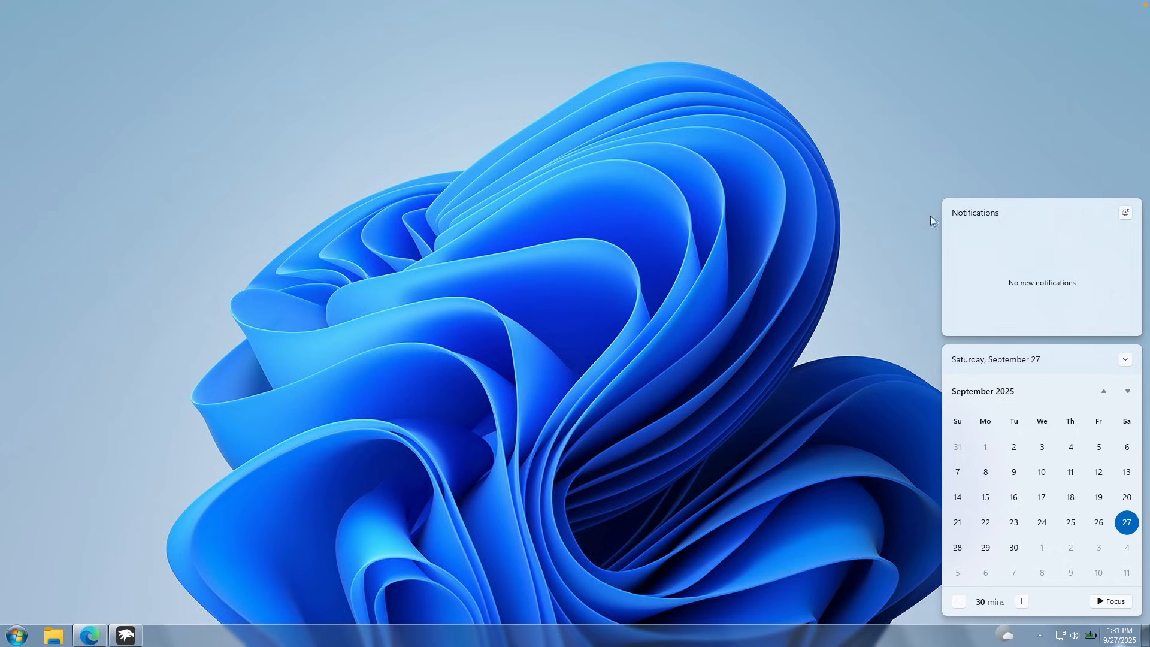
pyautogui.click(299, 492)
pyautogui.click(126, 635)
pyautogui.click(700, 148)
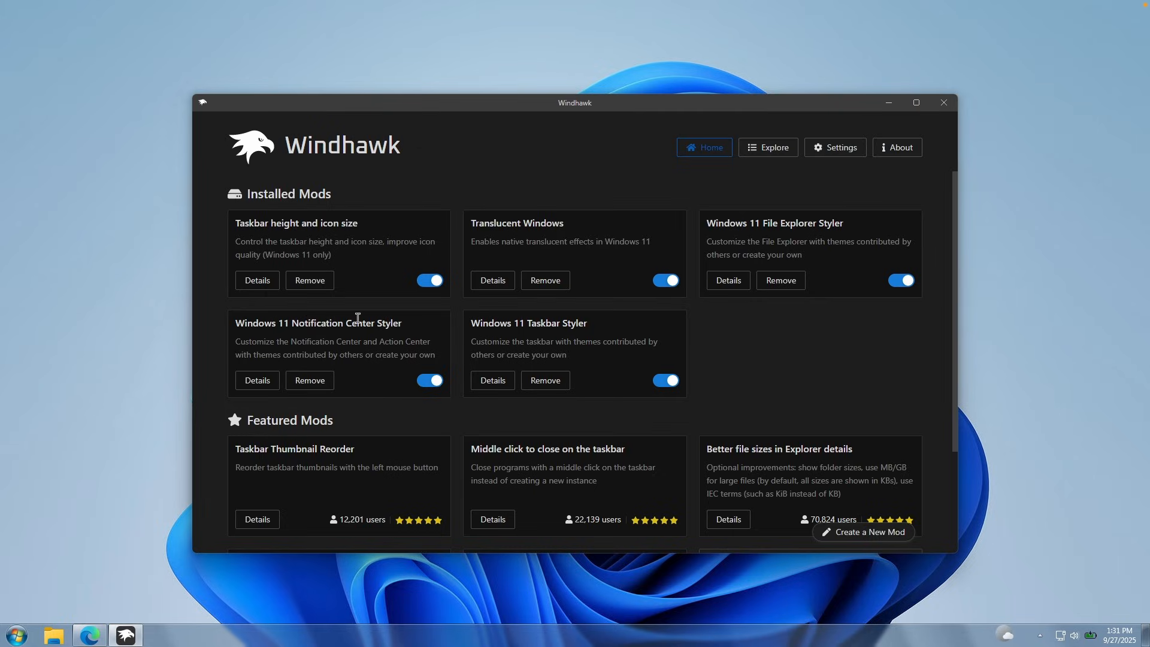
pyautogui.click(267, 387)
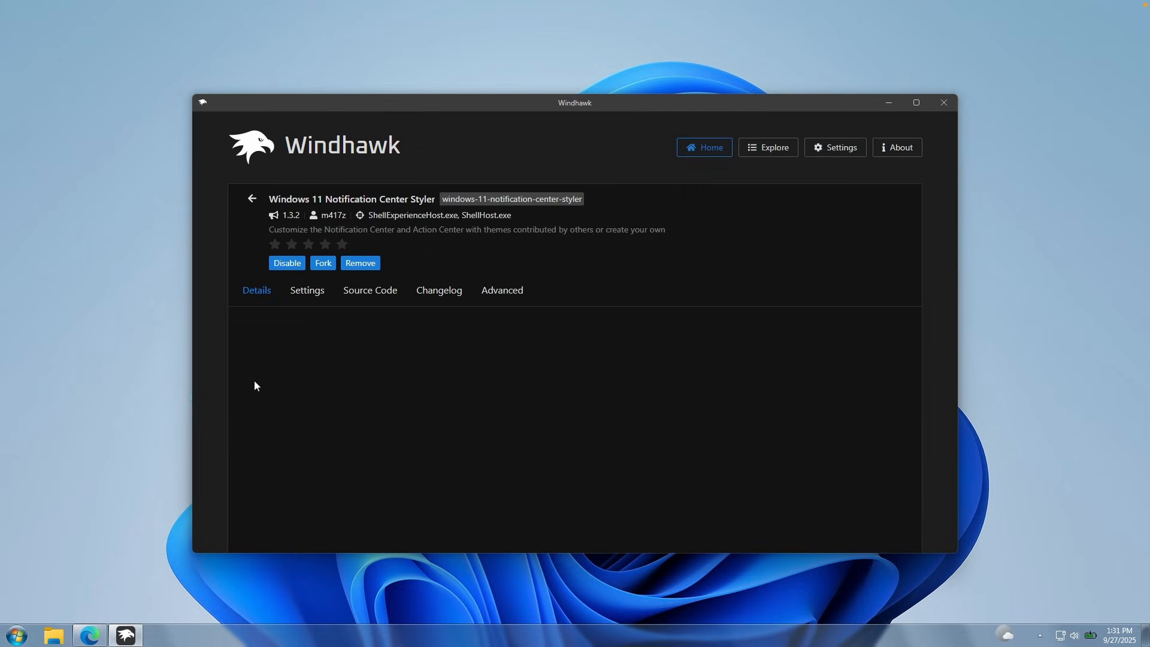
pyautogui.click(303, 294)
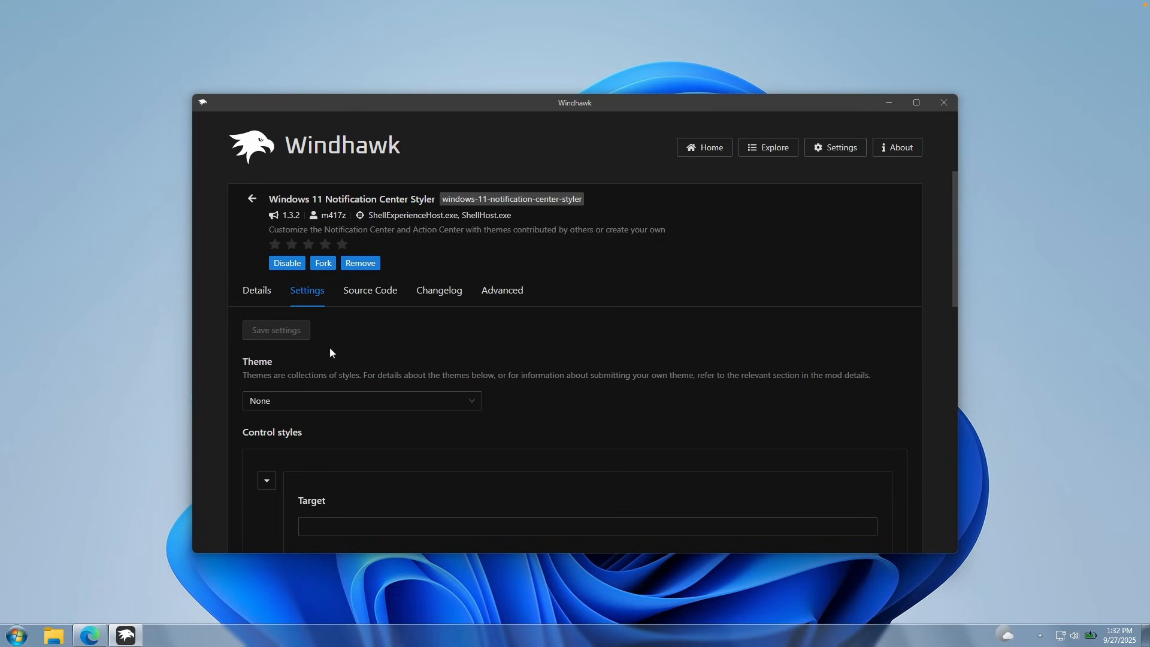
# - Set the Notification Center Styler theme to TranslucentShell, save the settings and view the restyled notification center
pyautogui.click(312, 400)
pyautogui.click(338, 444)
pyautogui.click(1118, 636)
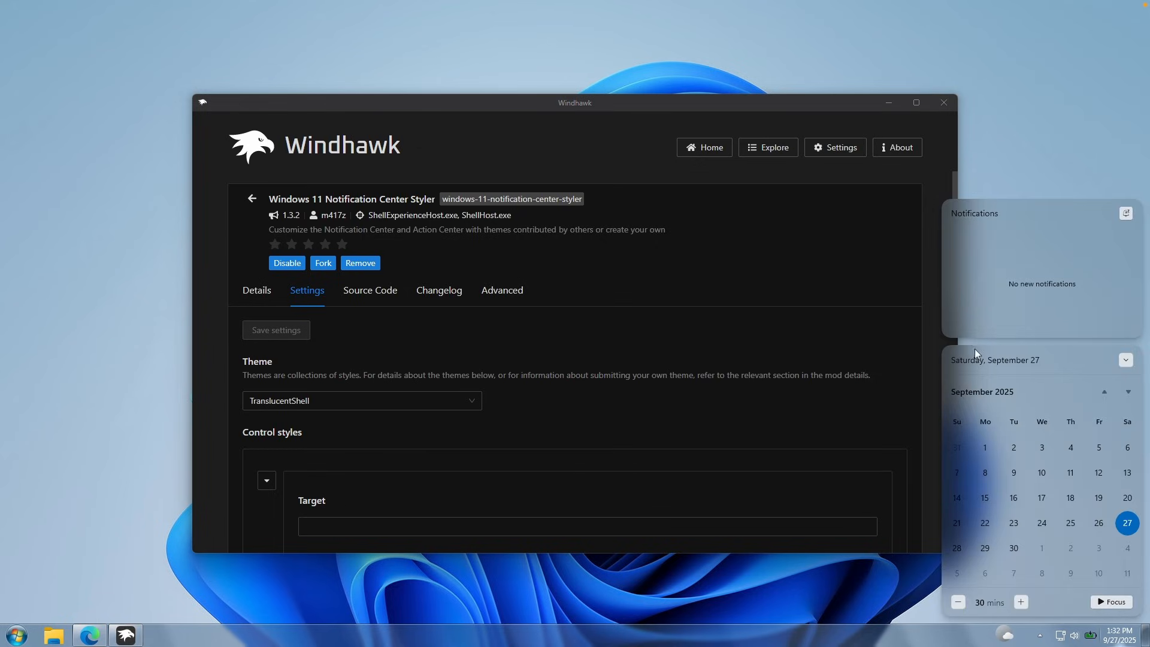
pyautogui.click(898, 103)
pyautogui.click(1118, 636)
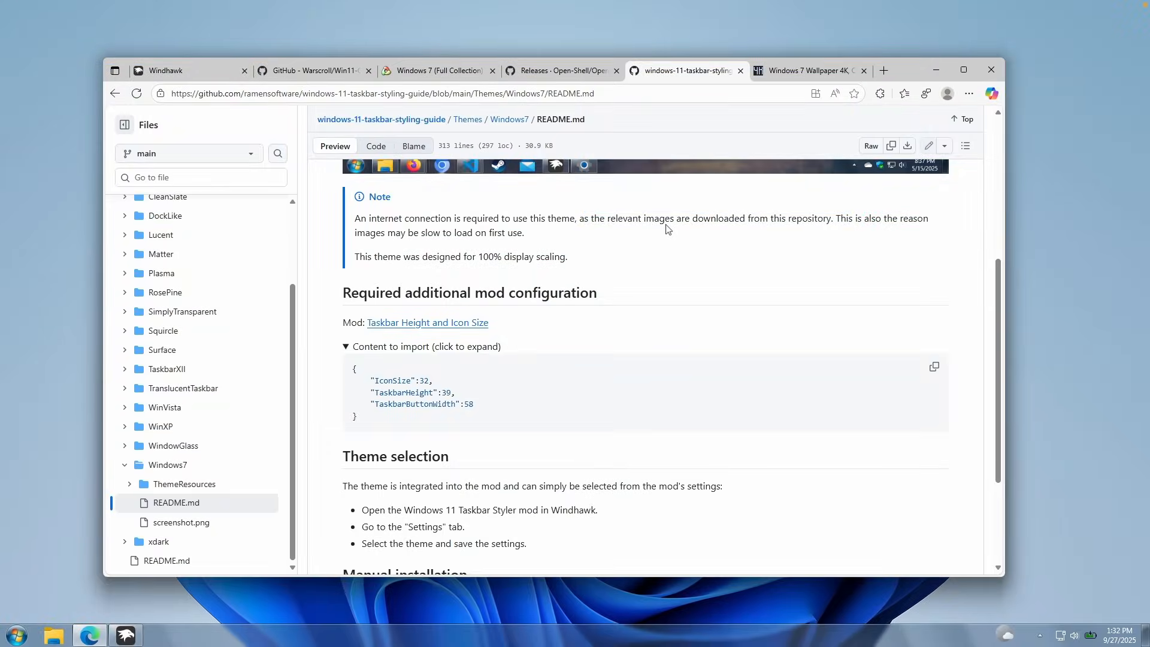
# - View the Win11-ClassicRightClick repository page in the browser and inspect the desktop's current context menu
pyautogui.click(317, 71)
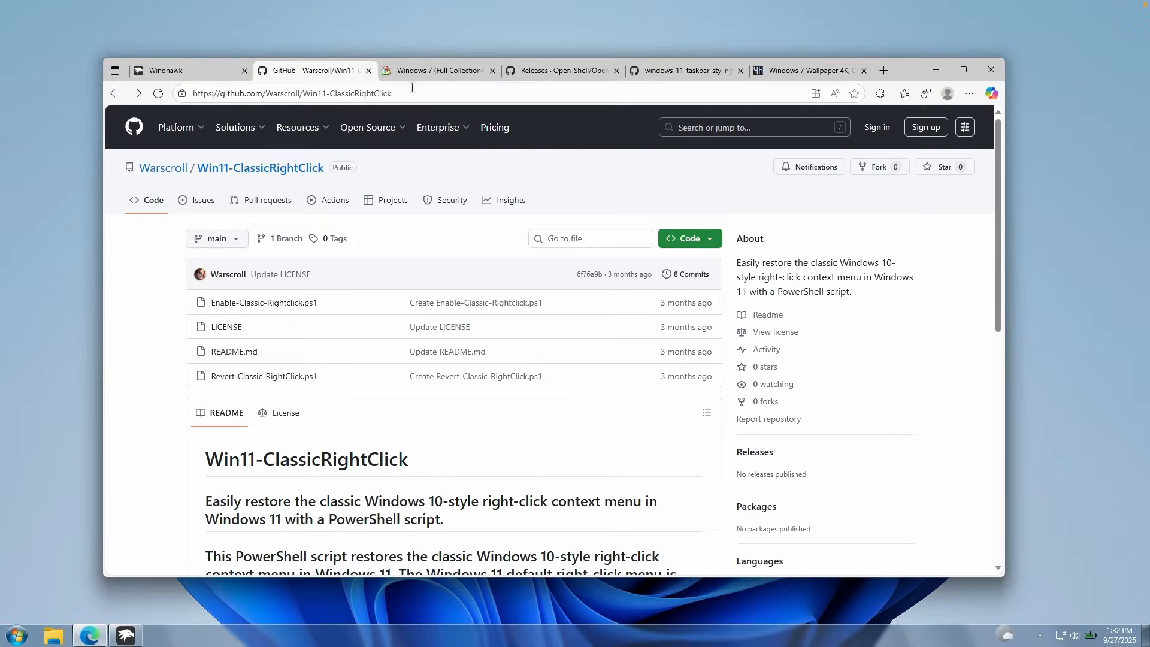
pyautogui.click(938, 72)
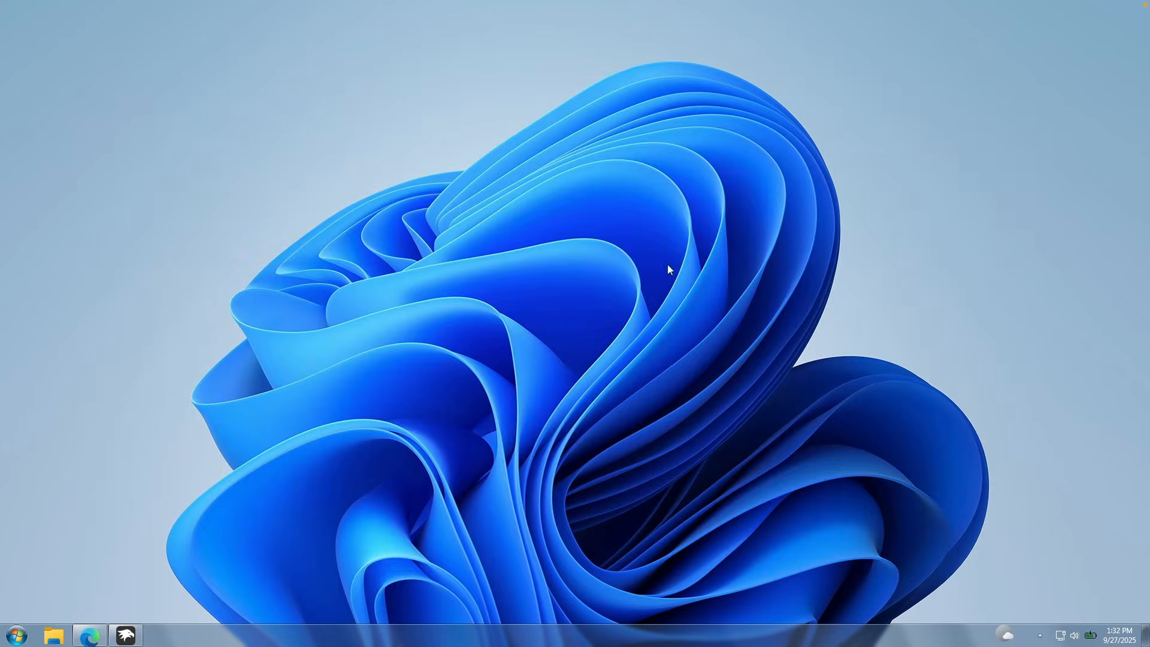
pyautogui.rightClick(619, 279)
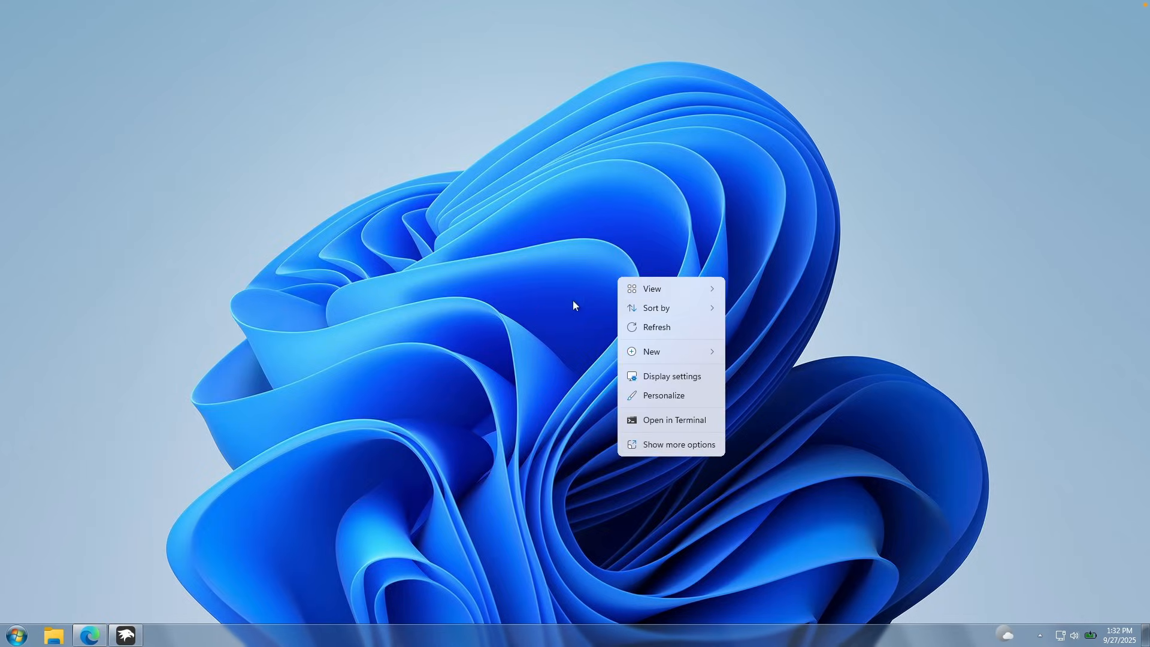
pyautogui.click(460, 374)
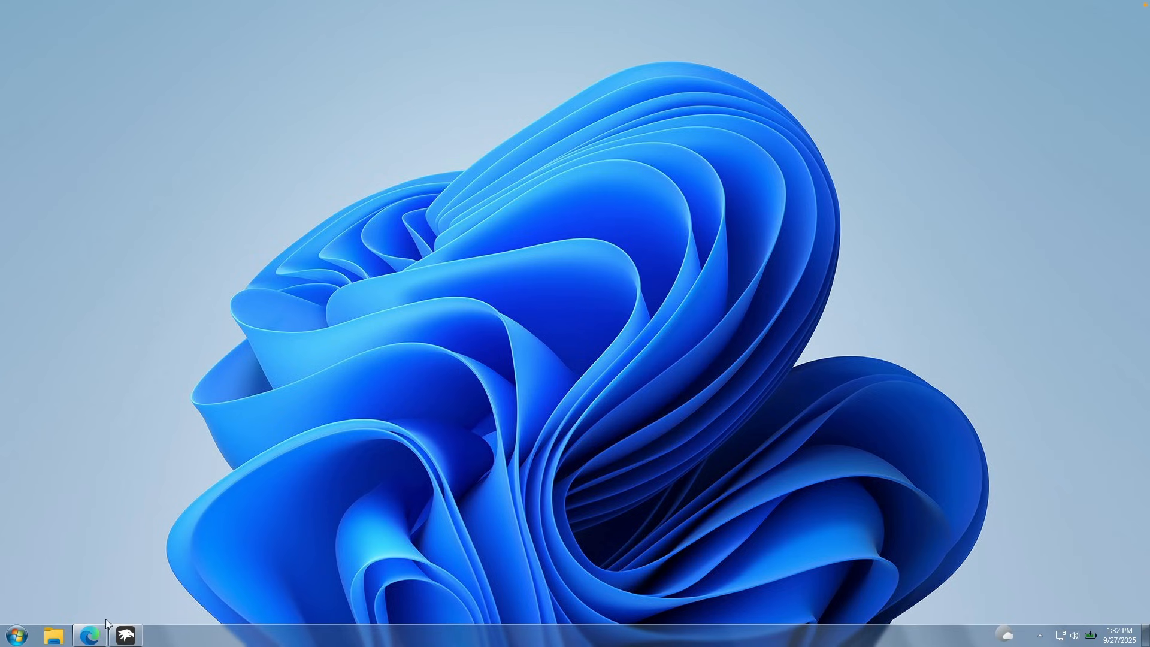
# - Copy the full script code of Enable-Classic-Rightclick.ps1 from the Win11-ClassicRightClick repository in the browser
pyautogui.click(95, 637)
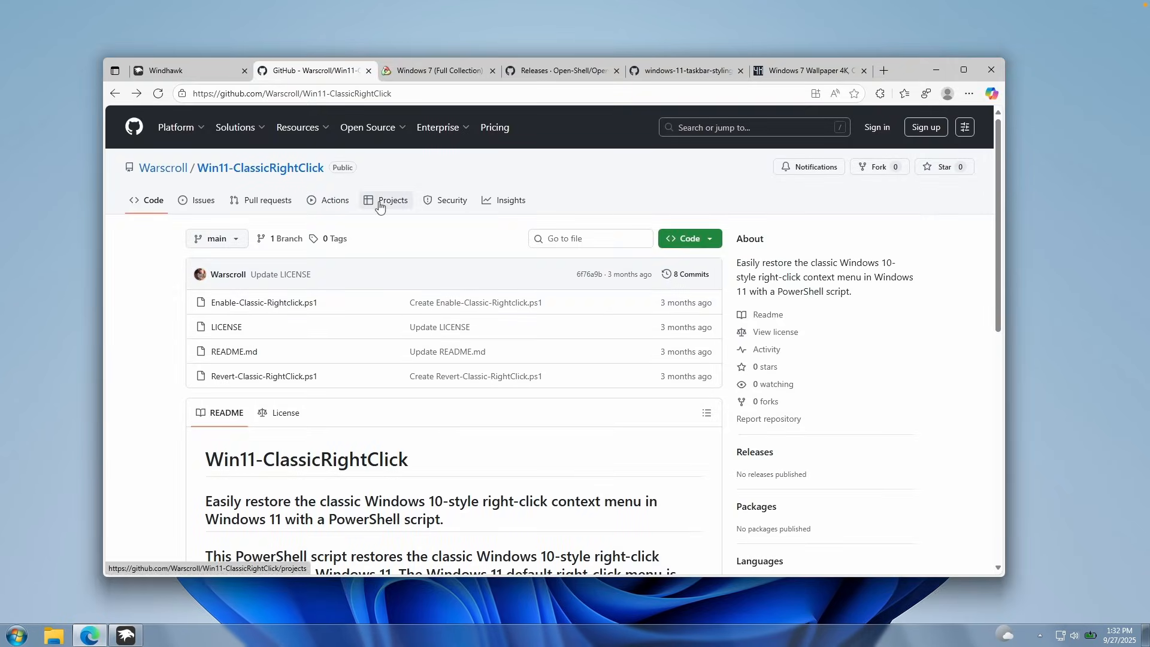
pyautogui.scroll(-1, 382, 250)
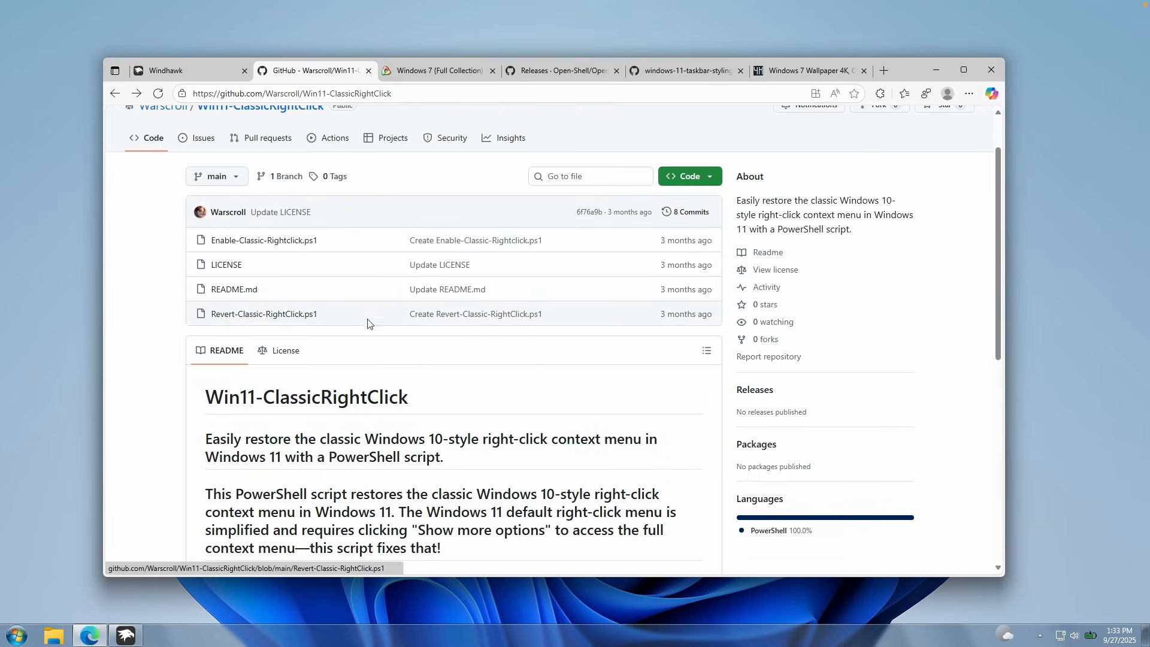
pyautogui.click(300, 242)
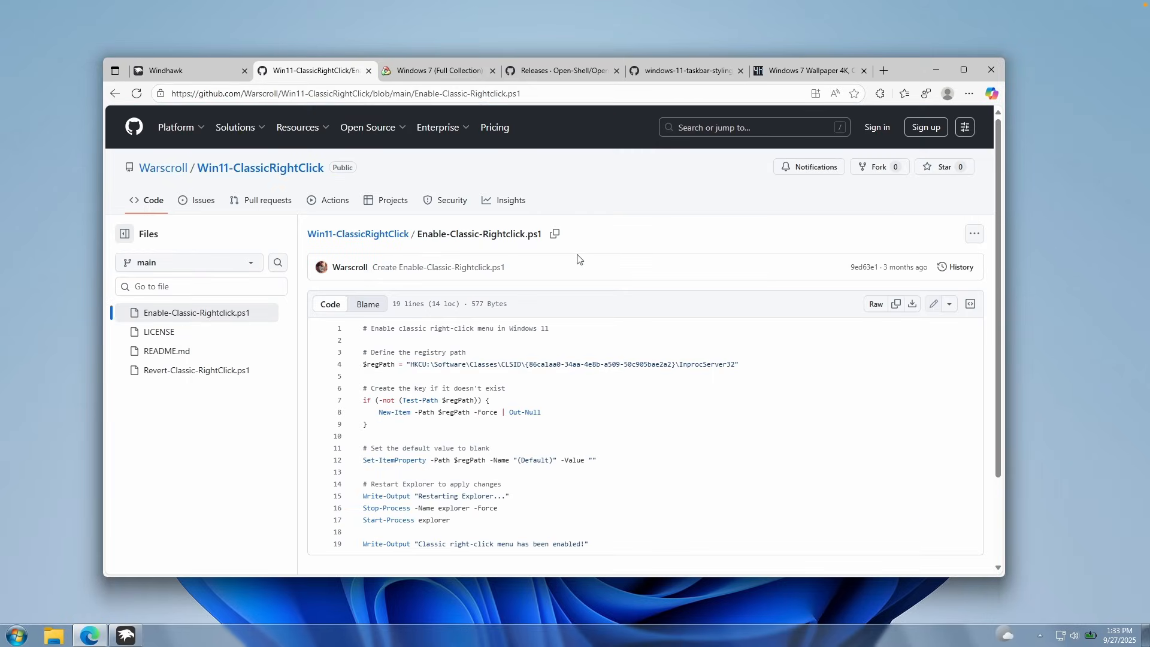
pyautogui.scroll(-1, 579, 258)
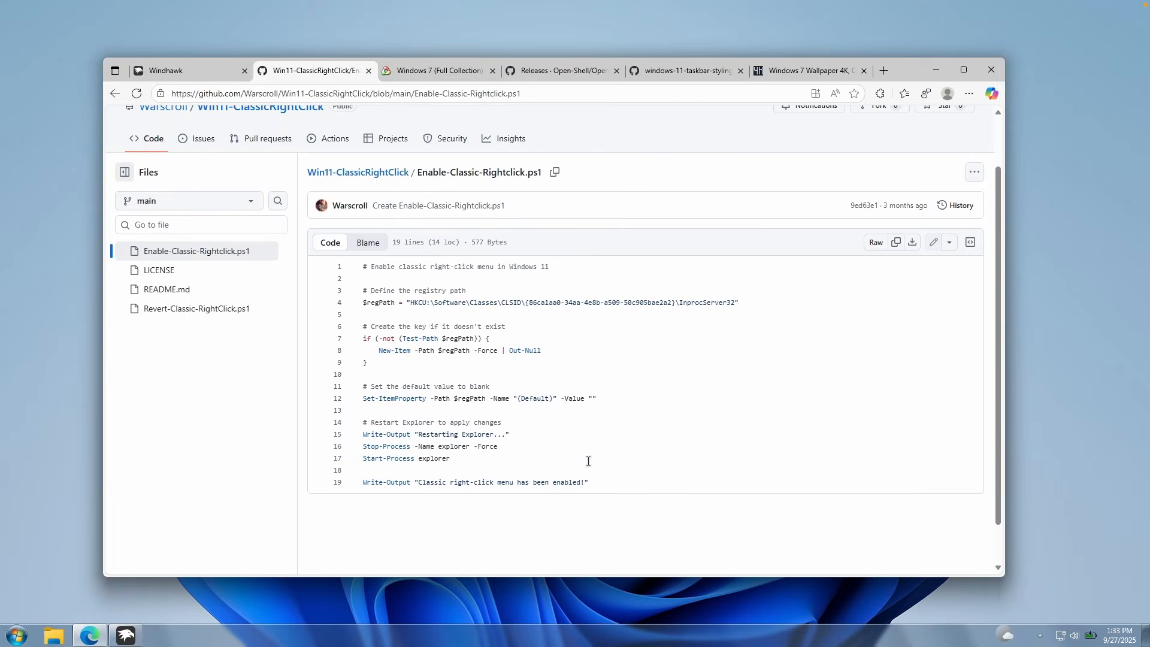
pyautogui.moveTo(640, 482); pyautogui.dragTo(365, 267)
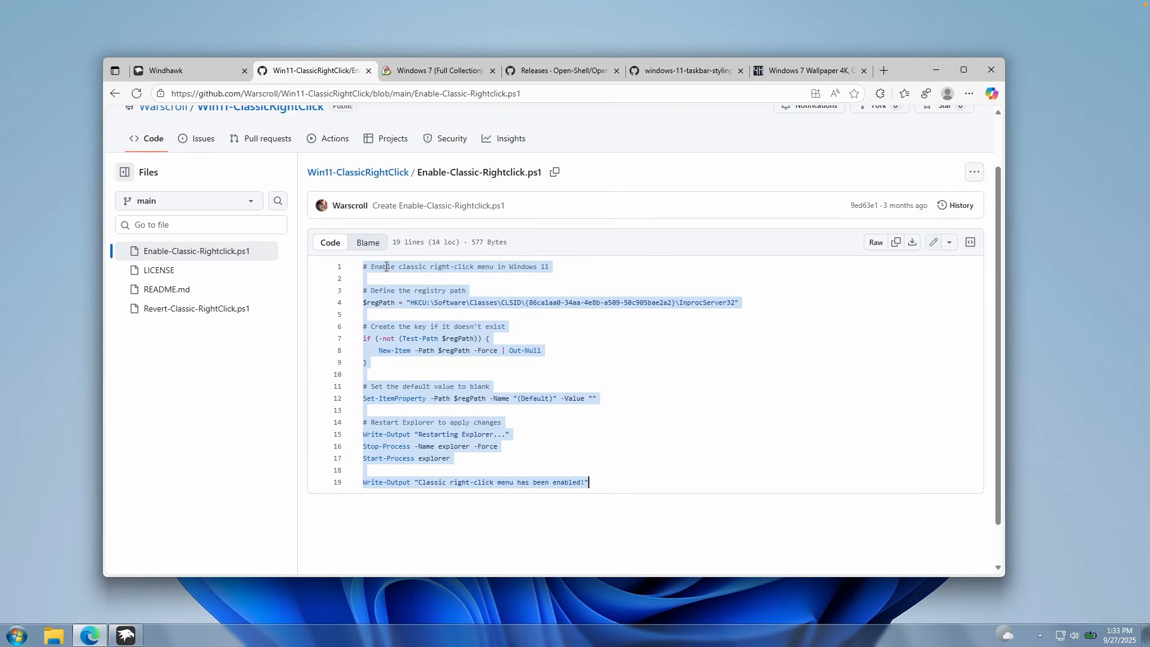
pyautogui.rightClick(429, 268)
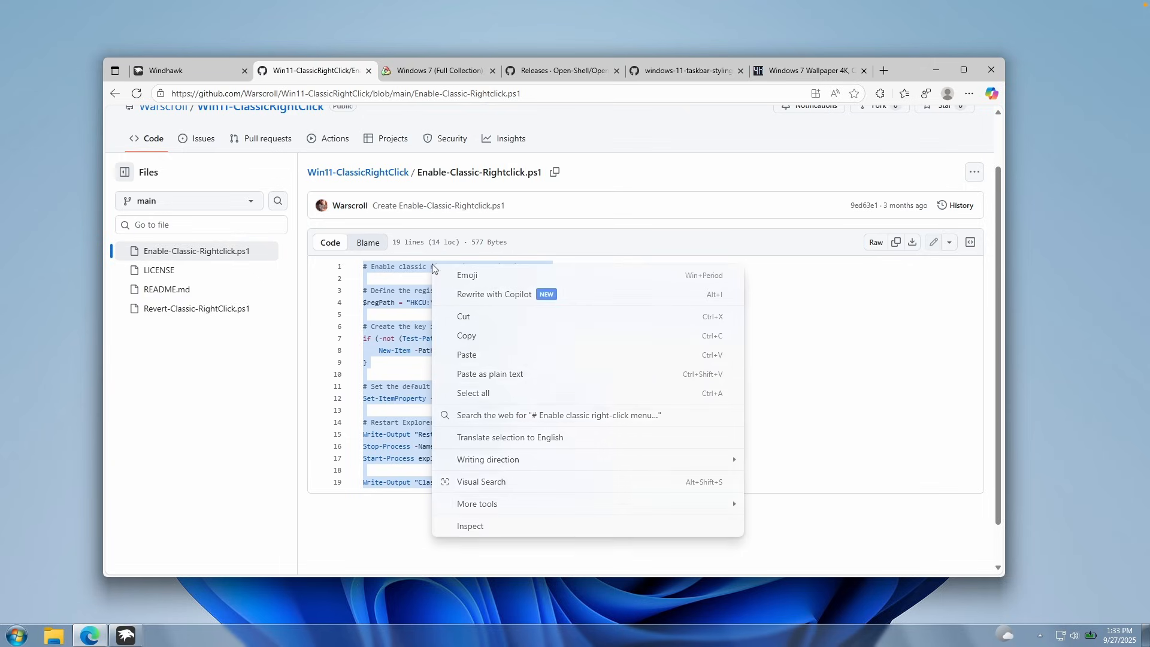
pyautogui.click(488, 338)
pyautogui.click(262, 450)
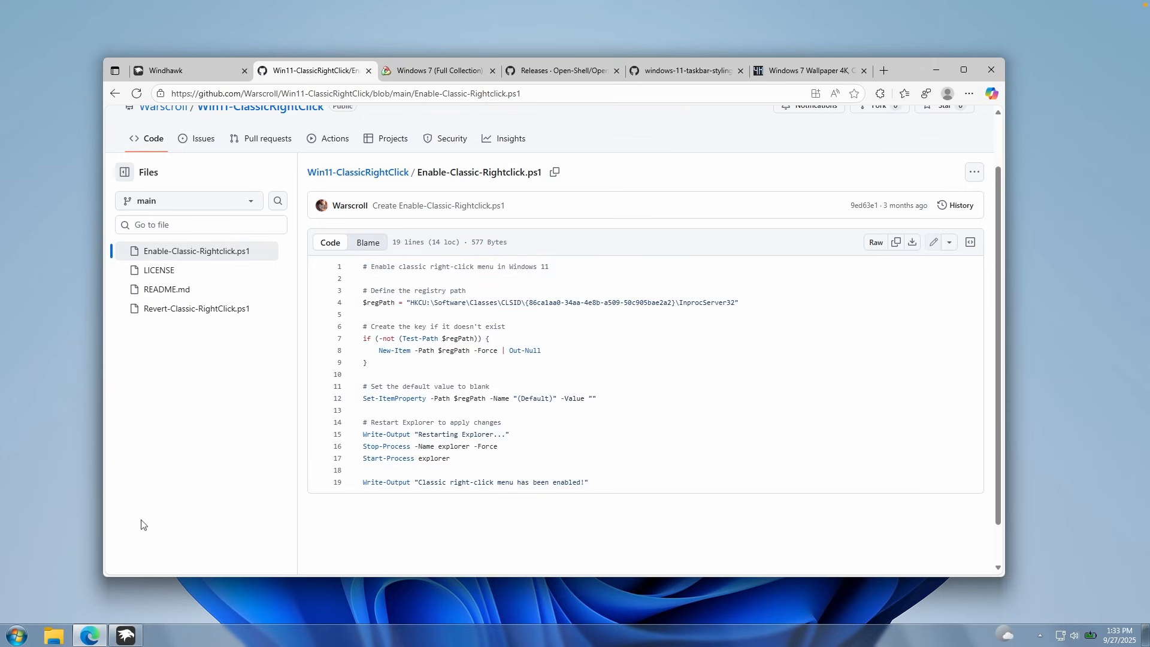
# - Find PowerShell by searching the Start menu for "power", run it as administrator and reposition its window
pyautogui.click(16, 636)
pyautogui.write('power')
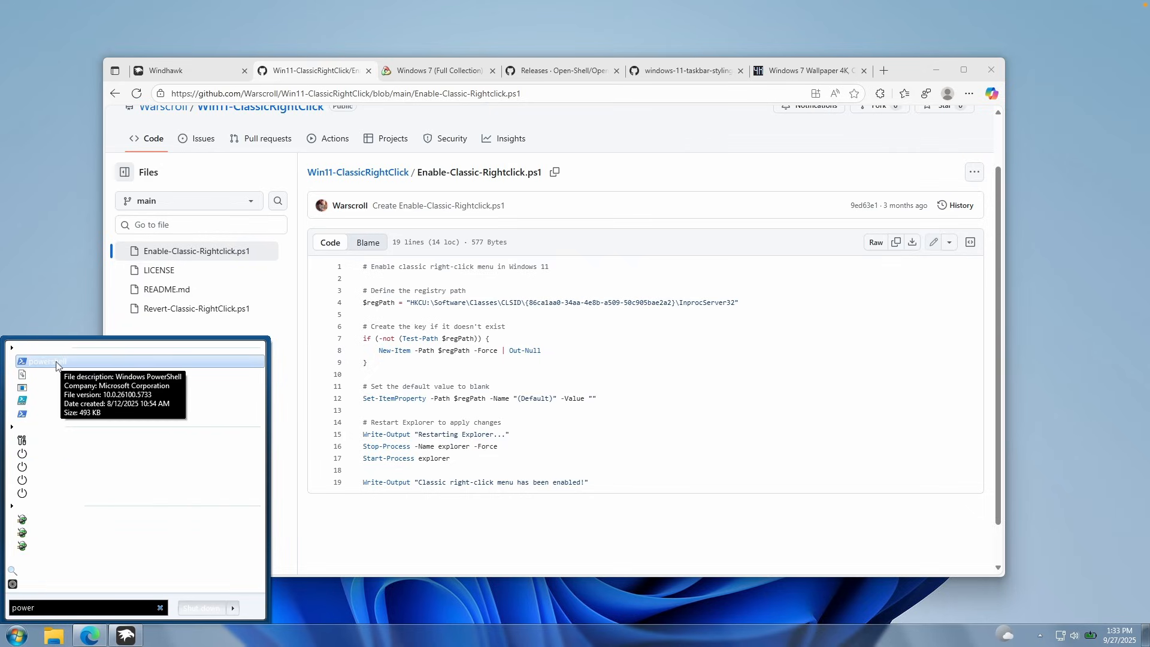
pyautogui.rightClick(56, 361)
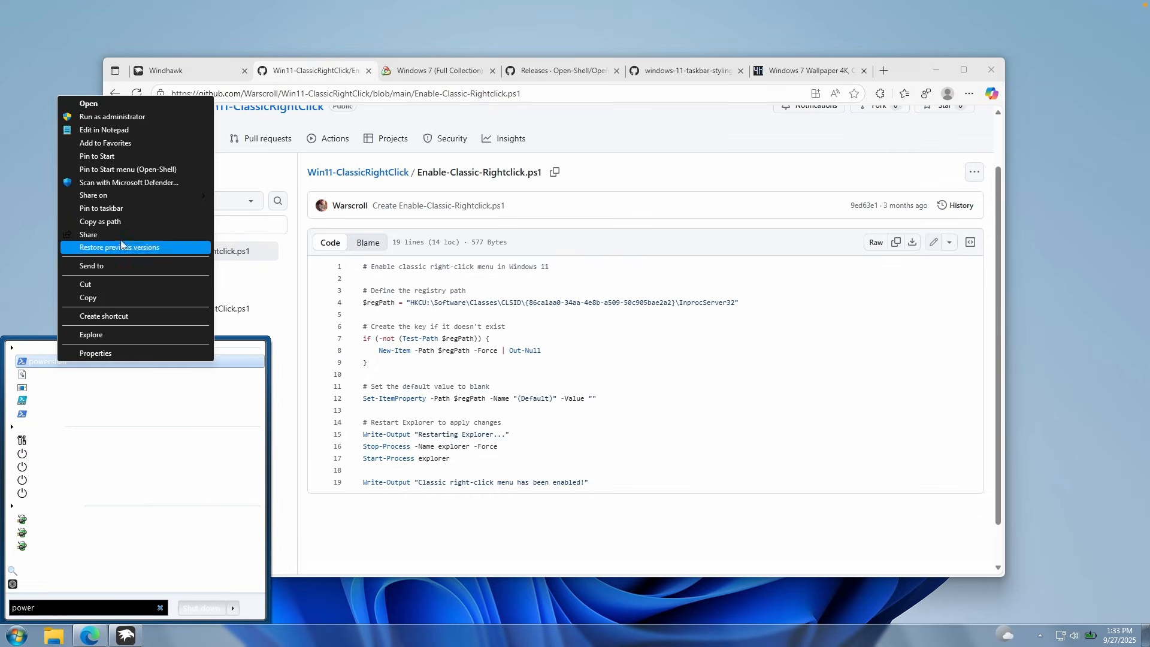
pyautogui.click(127, 116)
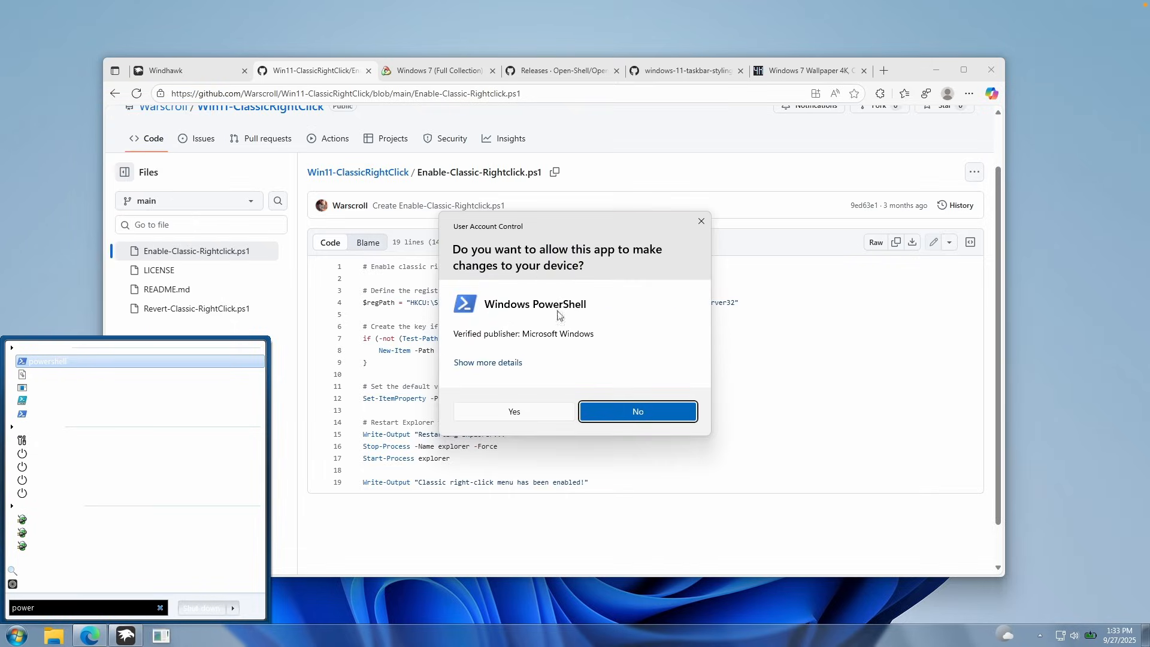
pyautogui.click(527, 413)
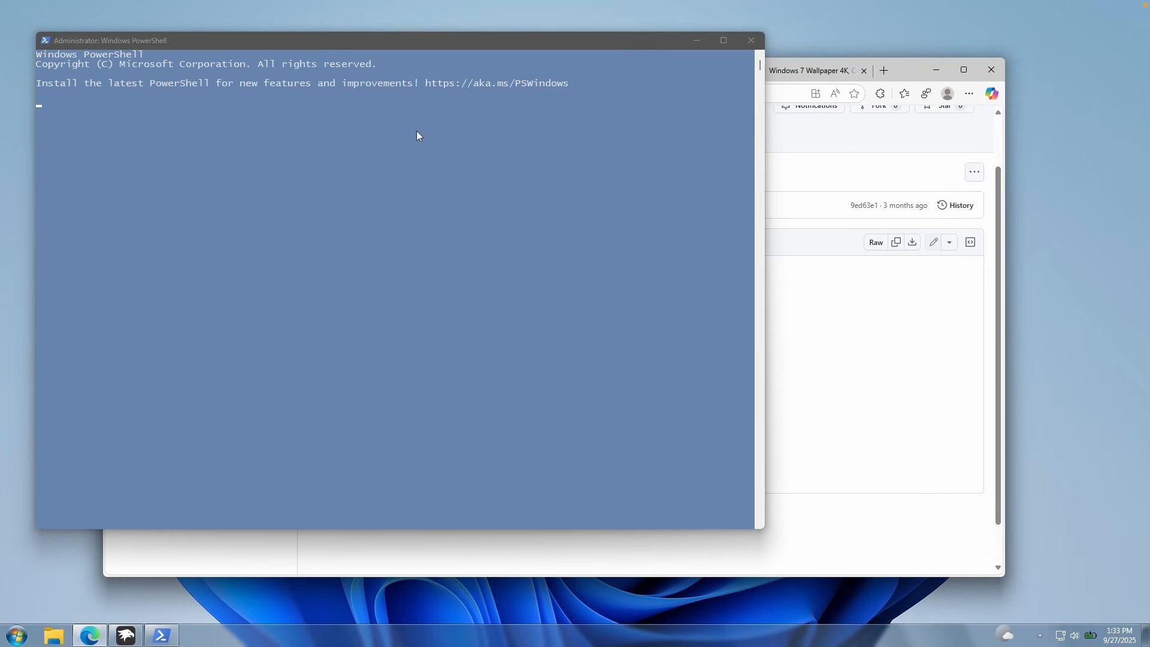
pyautogui.moveTo(370, 41); pyautogui.dragTo(479, 71)
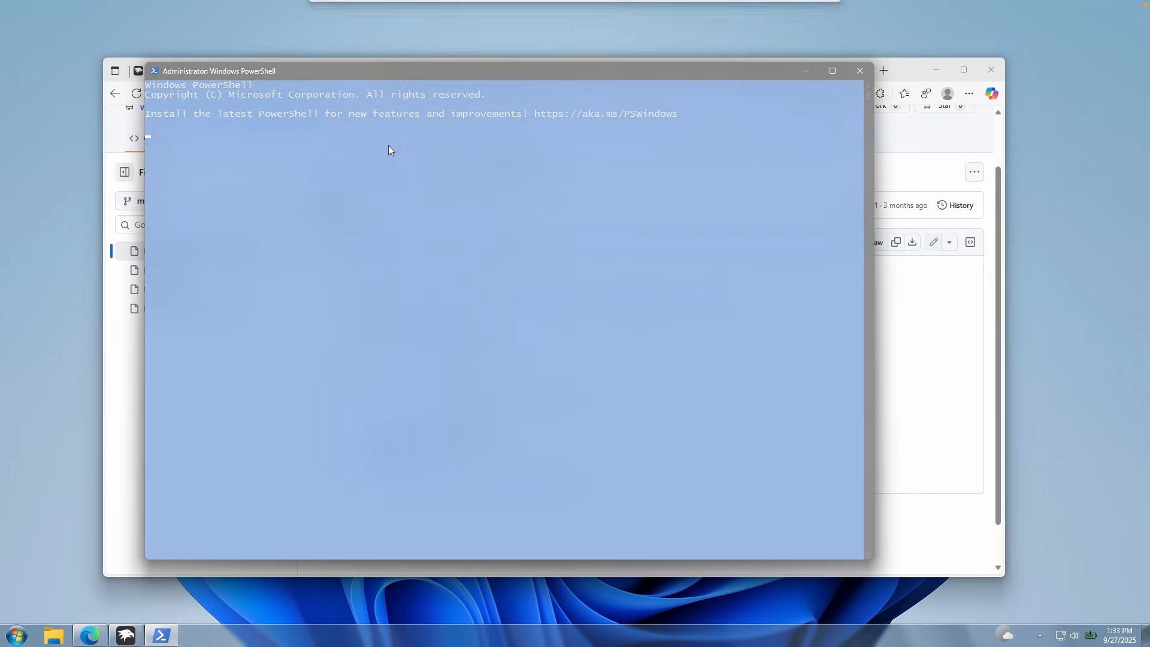
# - Run the copied classic right-click script in the administrator PowerShell and check the desktop's context menu
pyautogui.rightClick(348, 144)
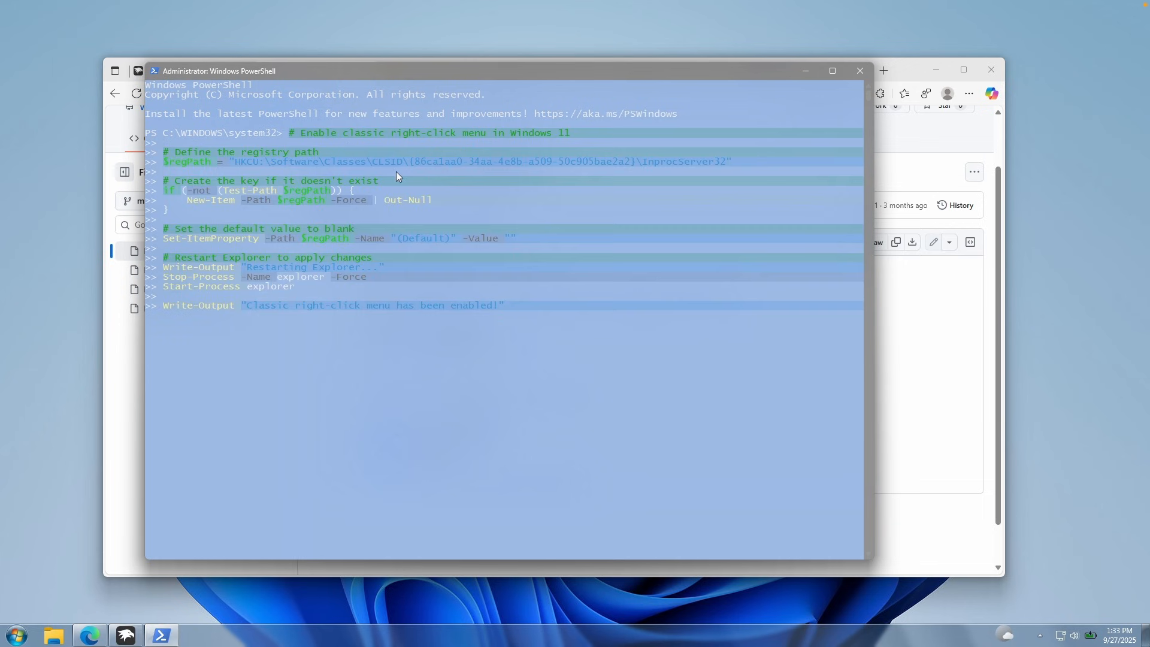
pyautogui.press('Return')
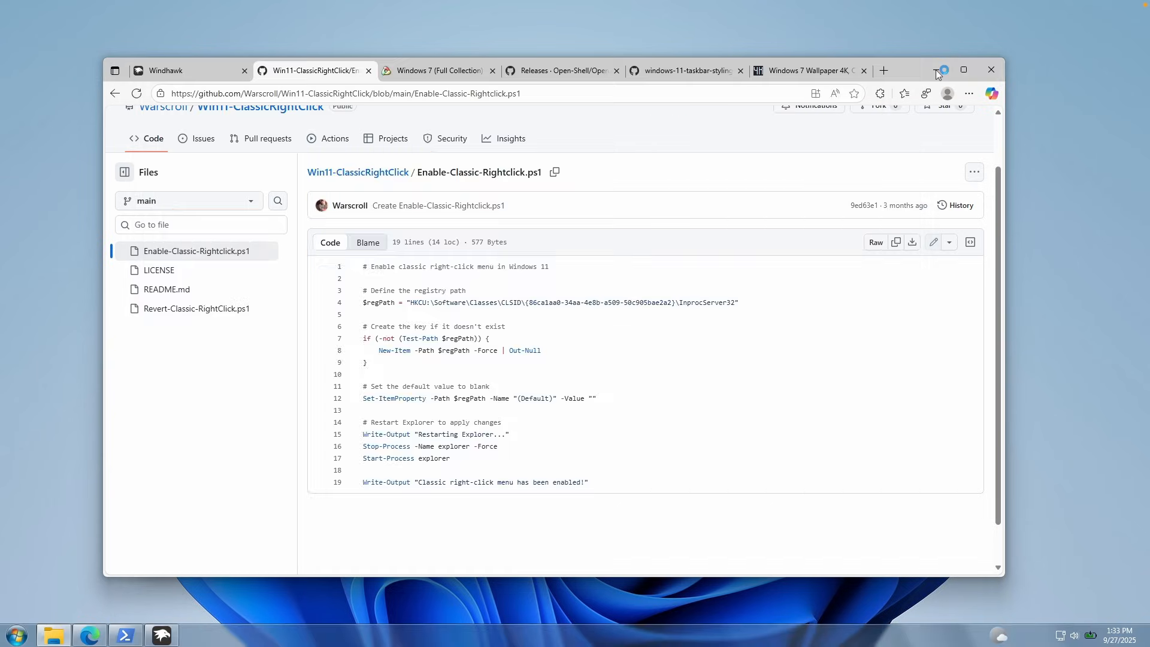
pyautogui.click(936, 69)
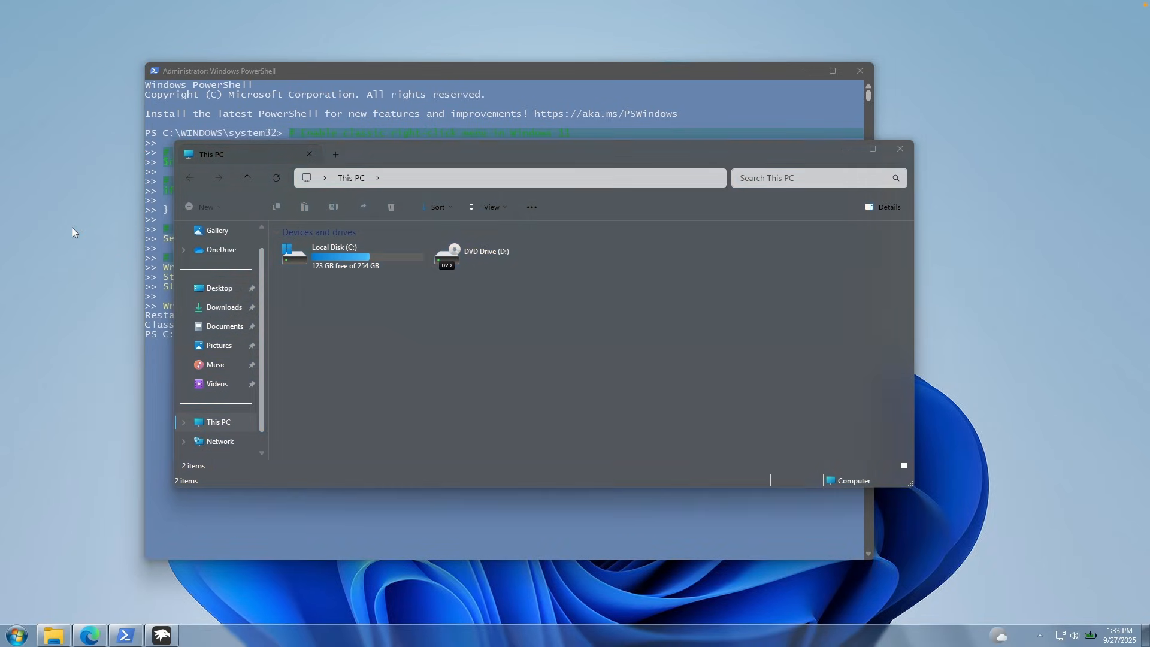
pyautogui.rightClick(72, 227)
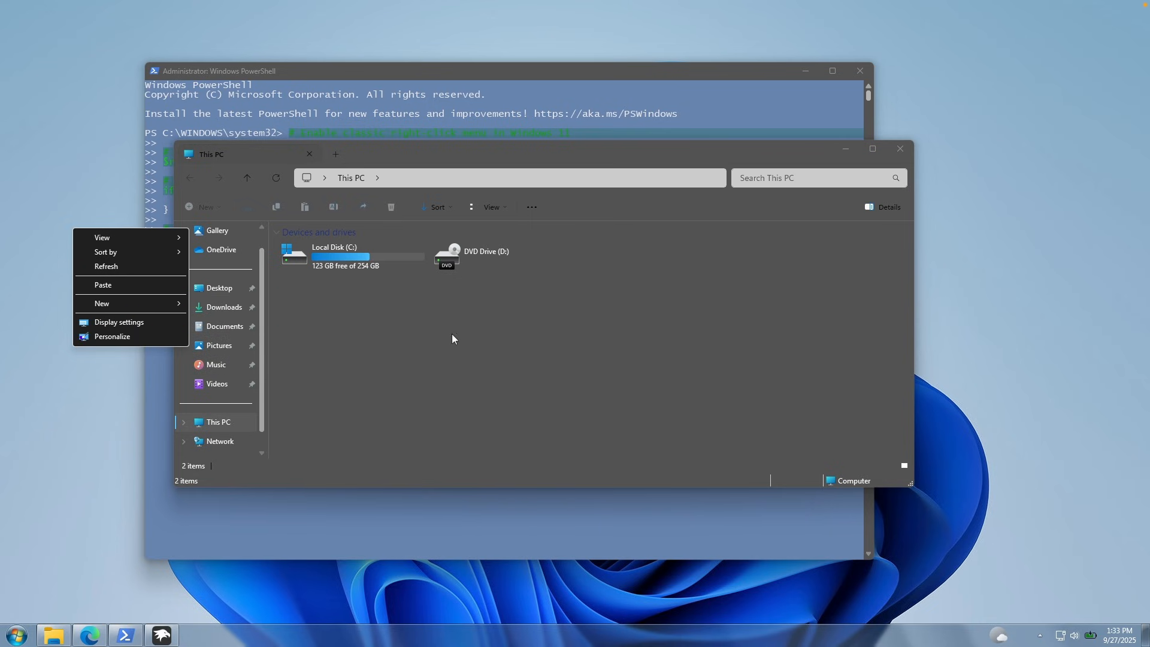
pyautogui.click(472, 114)
pyautogui.click(426, 331)
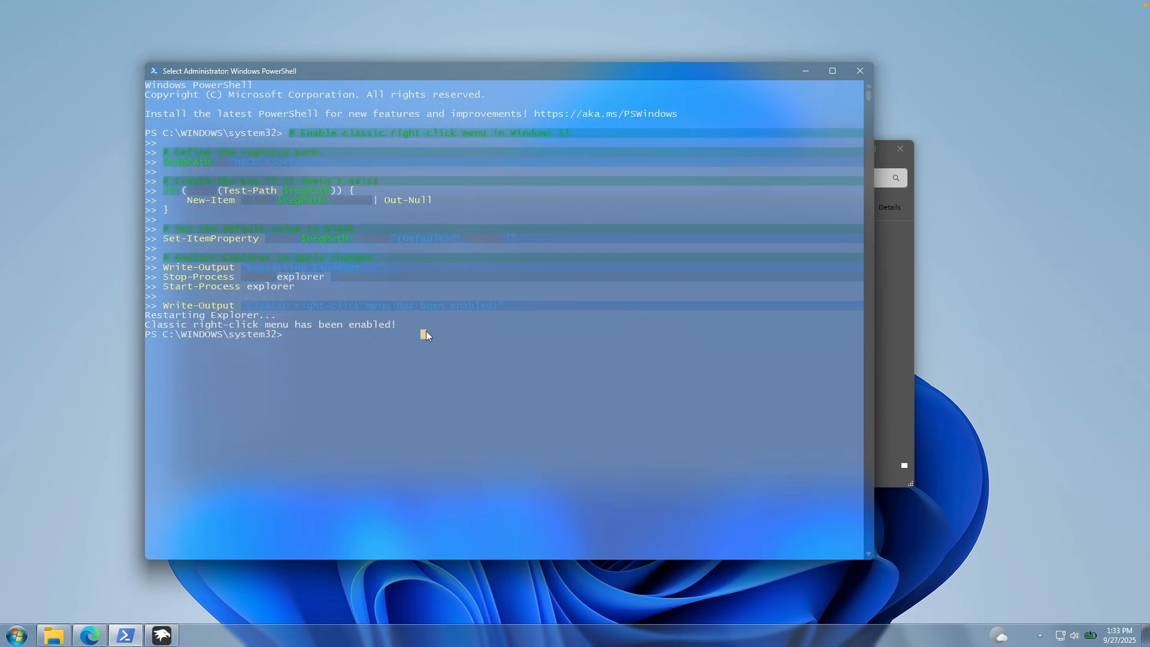
# - Review the Revert-Classic-RightClick.ps1 script in the Win11-ClassicRightClick repository and bring the PowerShell window back into view
pyautogui.click(89, 636)
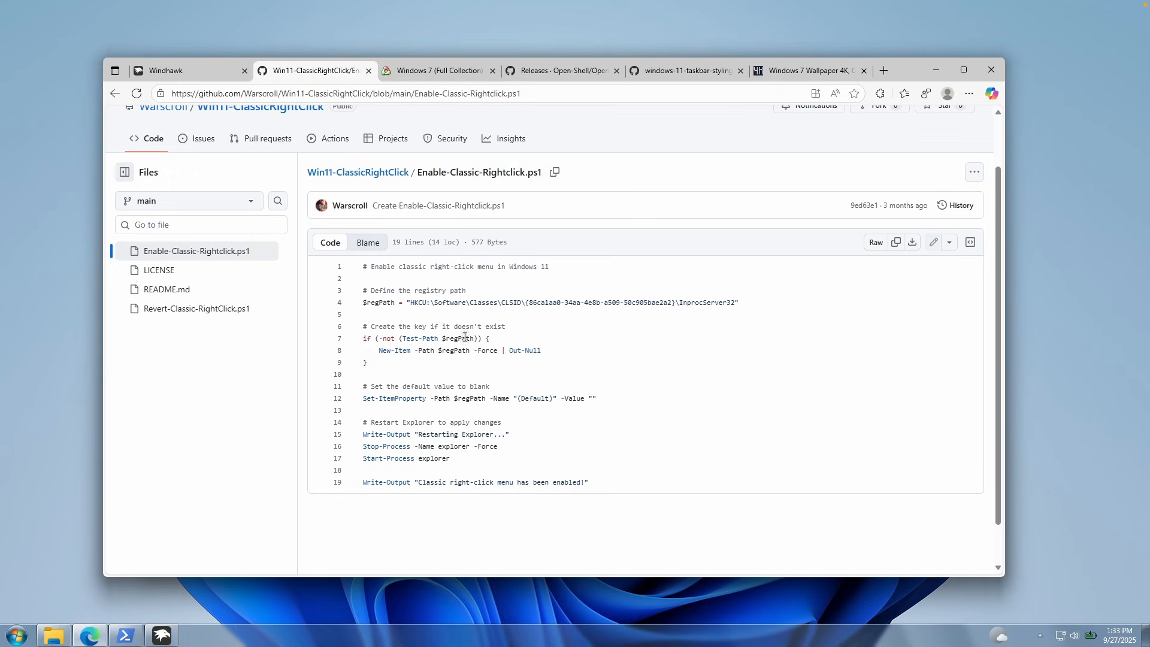
pyautogui.scroll(1, 262, 171)
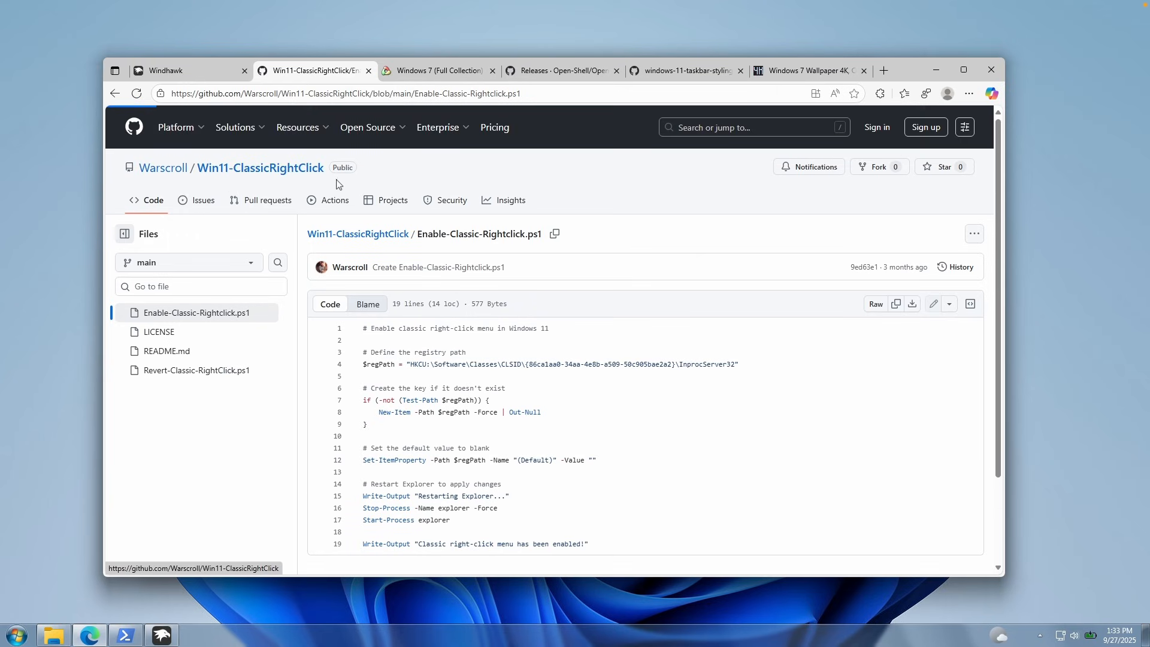
pyautogui.click(262, 170)
pyautogui.scroll(-1, 410, 288)
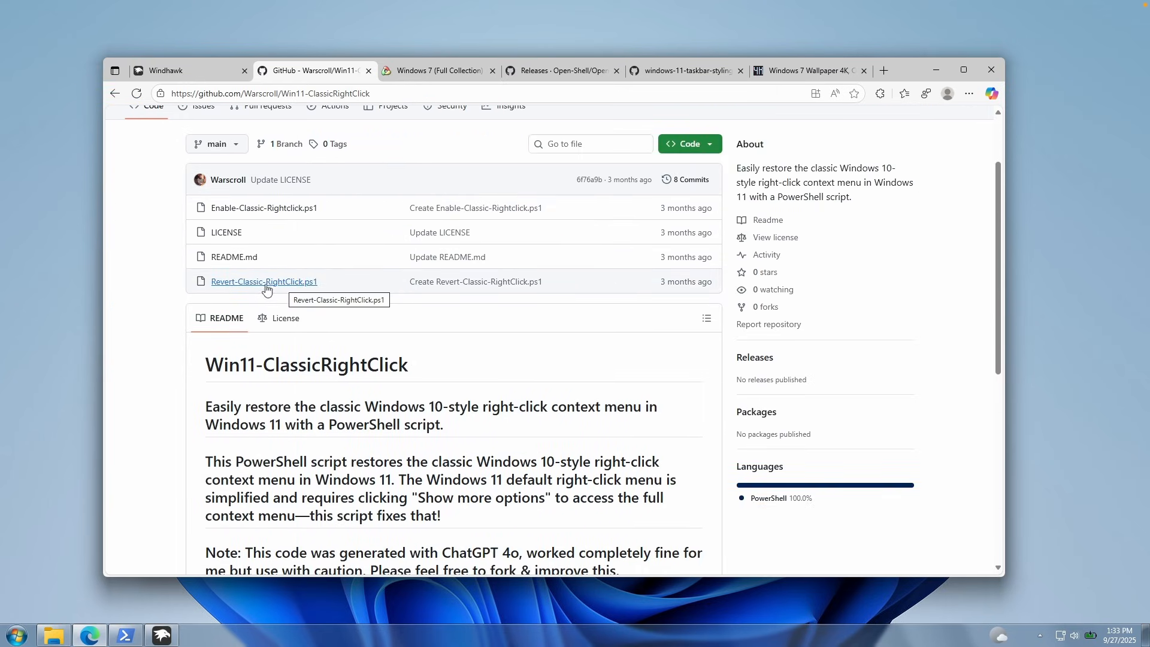
pyautogui.click(306, 287)
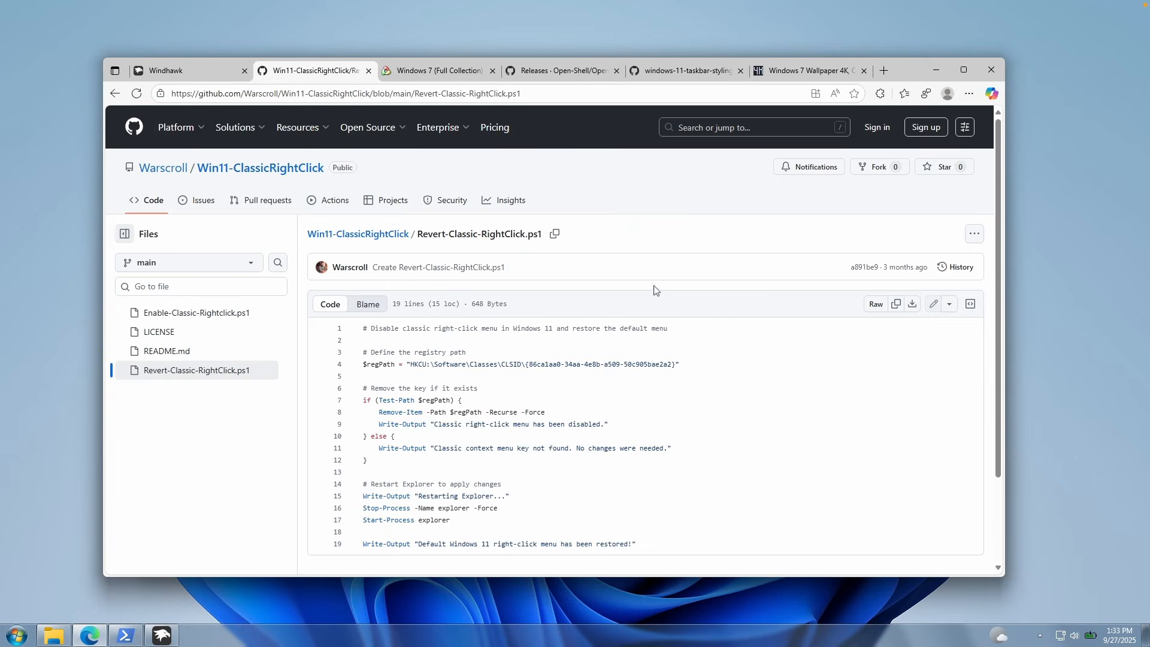
pyautogui.scroll(-1, 899, 263)
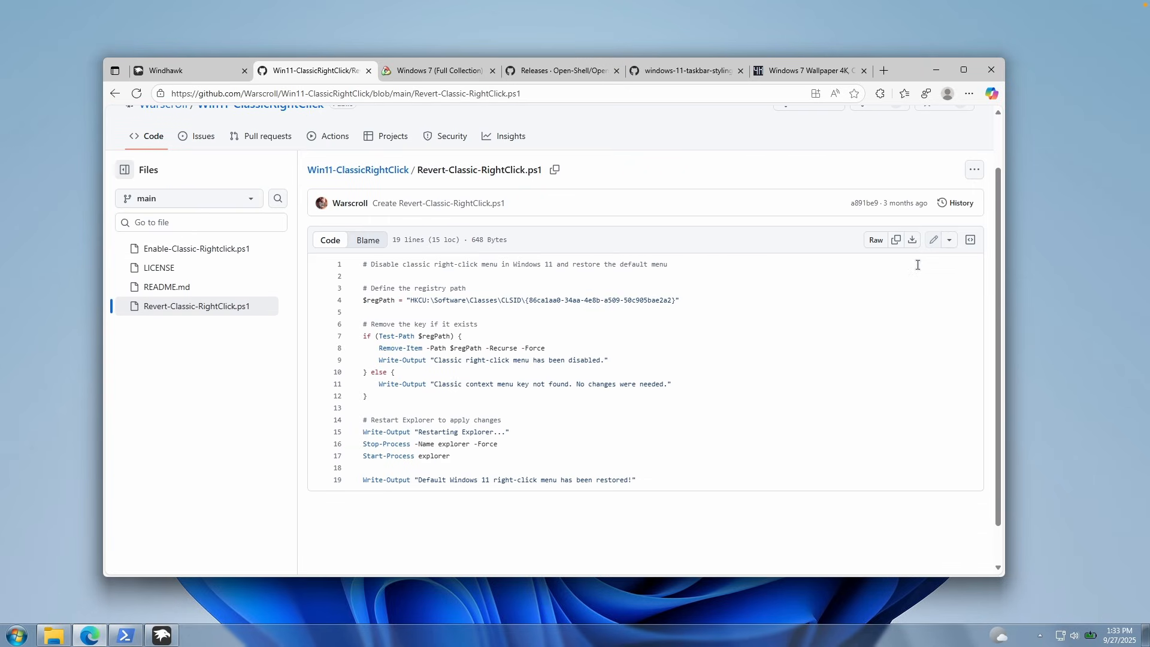
pyautogui.click(134, 630)
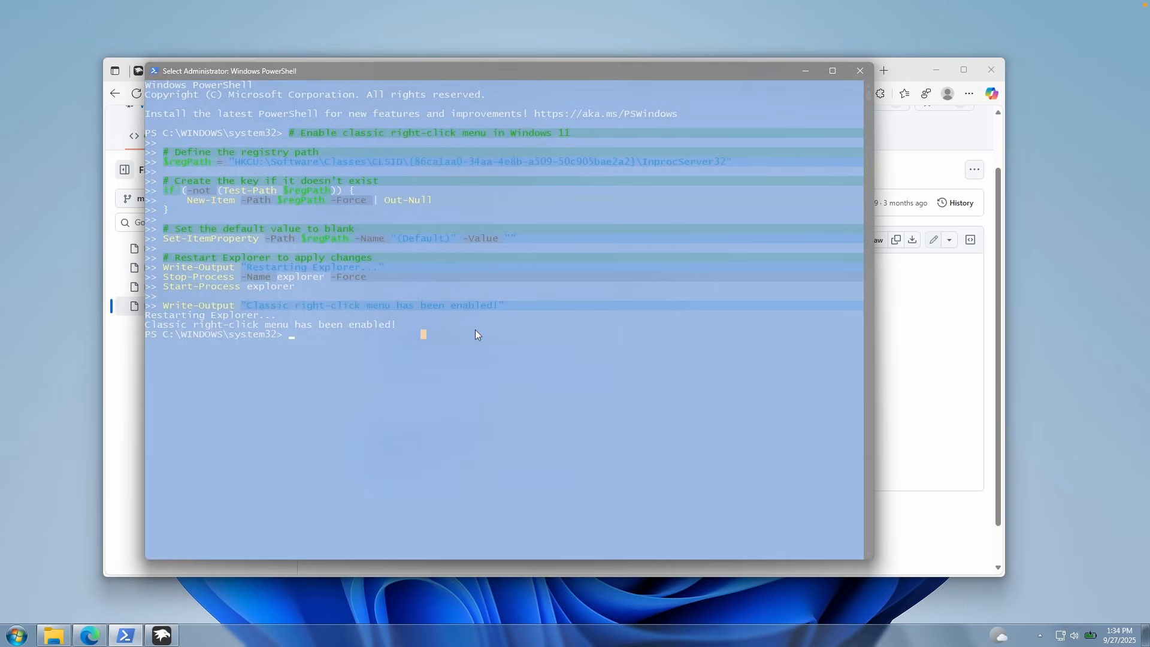
# - Bring up the Windows 7 (Full Collection) cursor page in the browser and close the PowerShell window
pyautogui.click(941, 302)
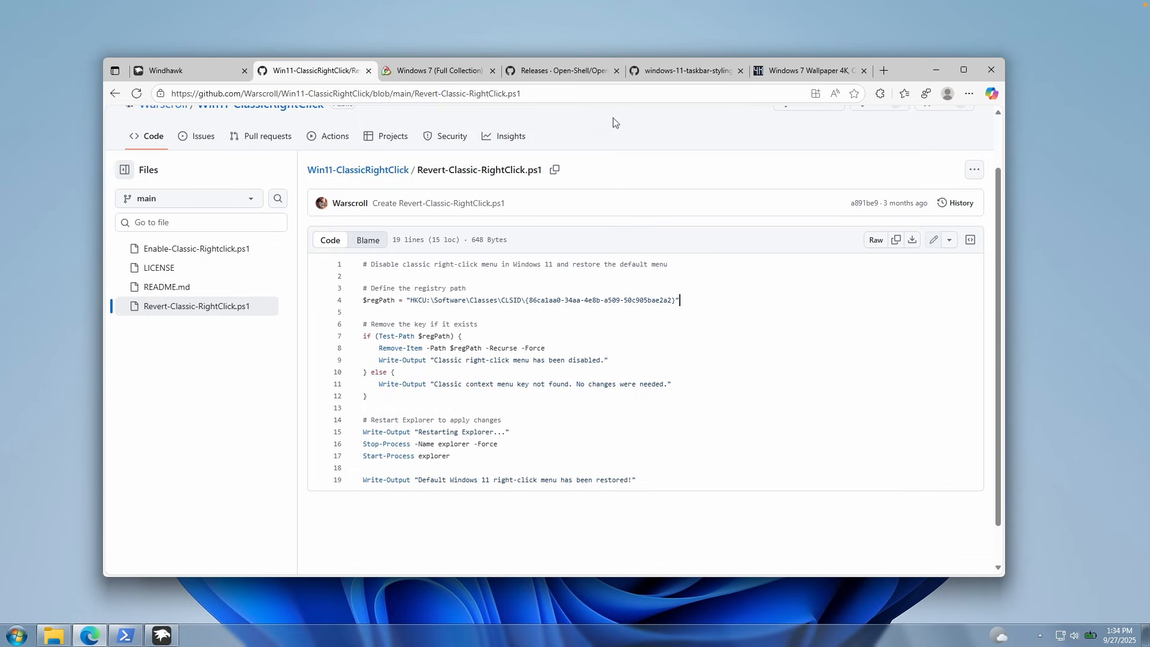
pyautogui.click(440, 70)
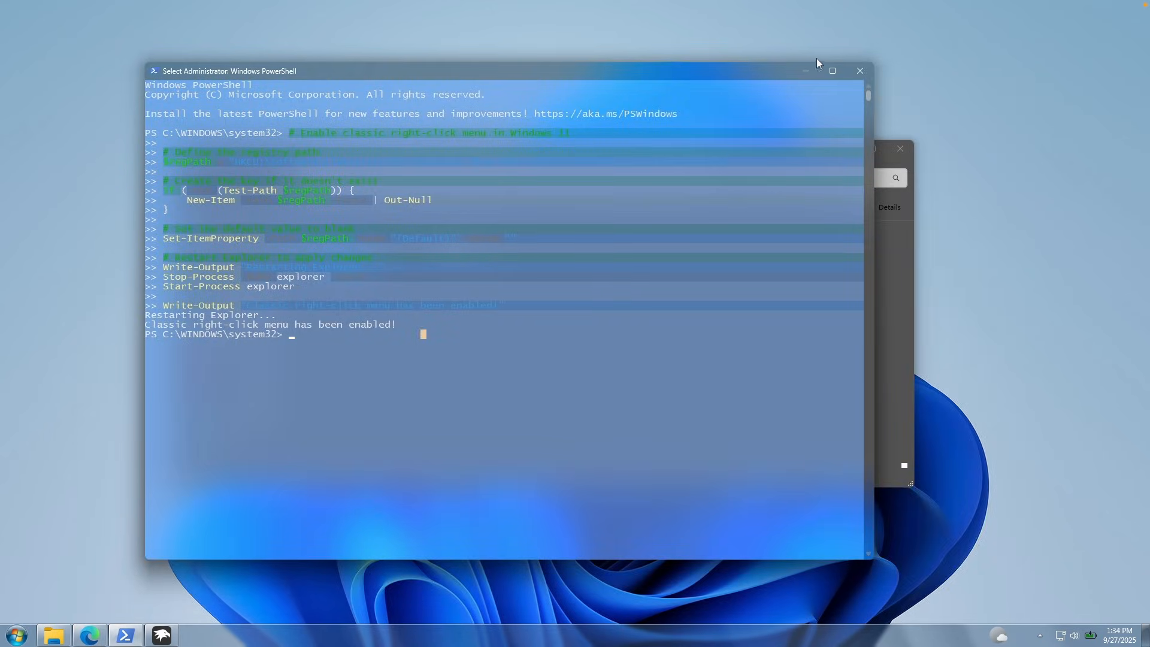
pyautogui.click(860, 71)
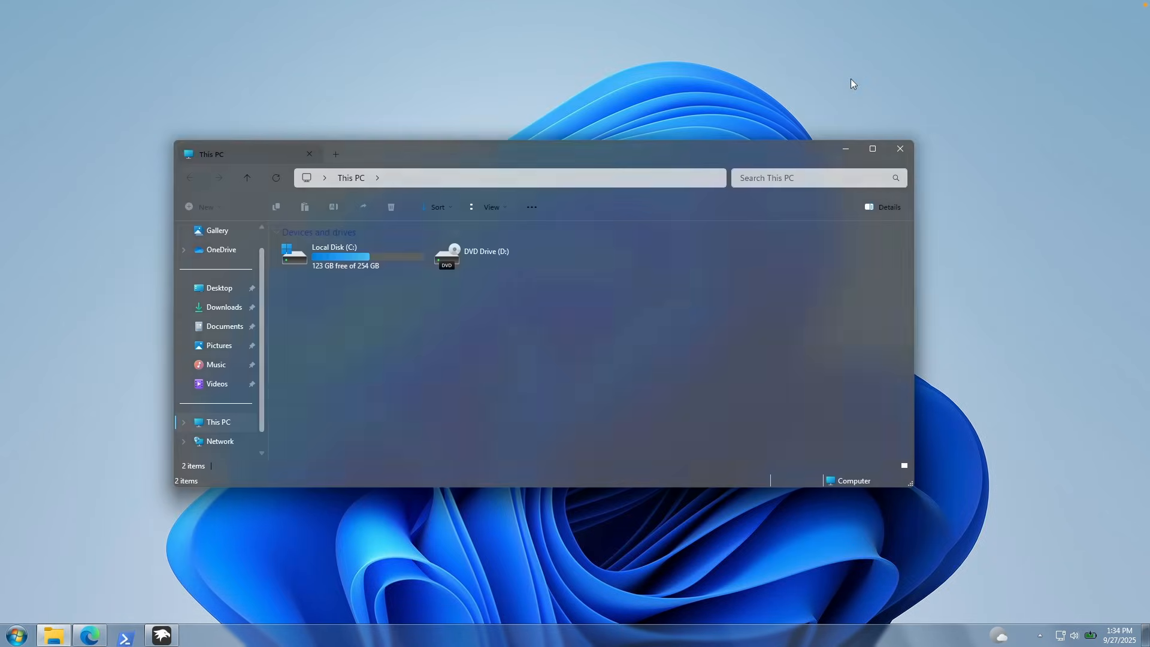
# - Open the extracted windows-7-full-collection folder in Downloads and look through its cursor files
pyautogui.click(225, 307)
pyautogui.click(330, 265)
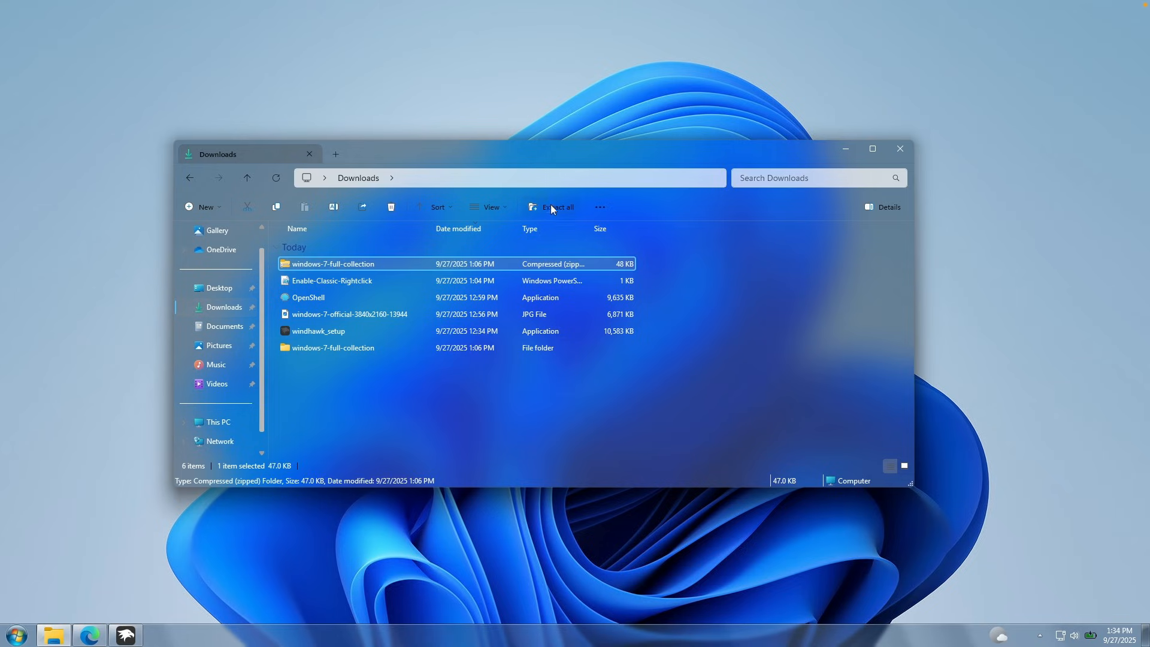
pyautogui.doubleClick(350, 347)
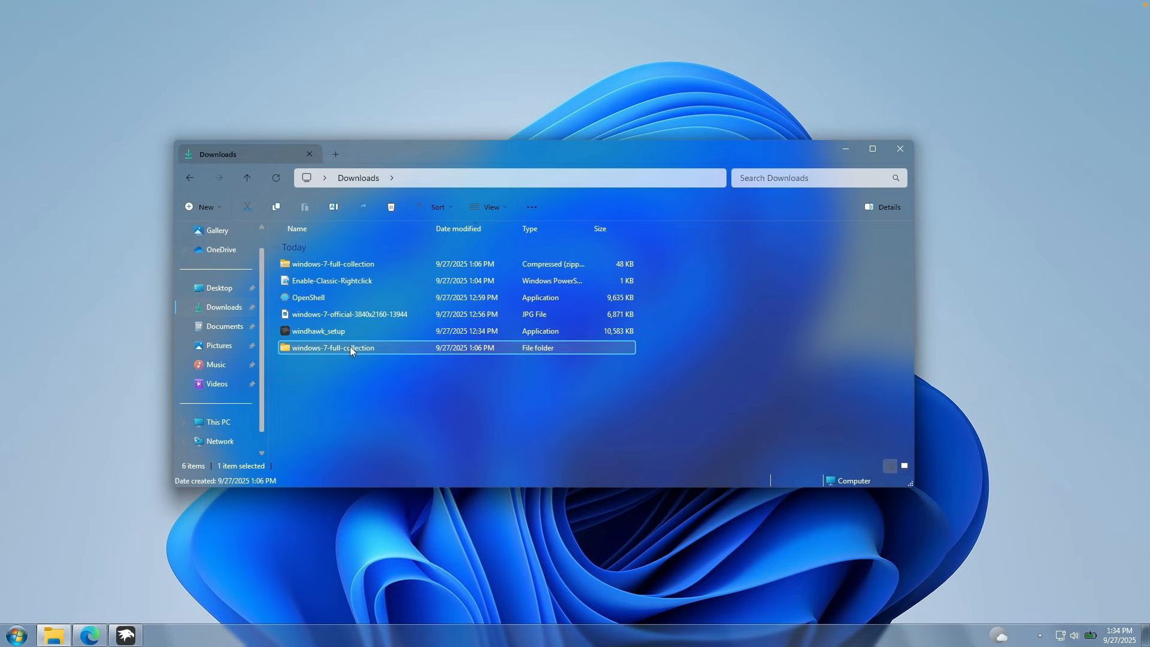
pyautogui.scroll(-3, 383, 426)
pyautogui.scroll(3, 391, 317)
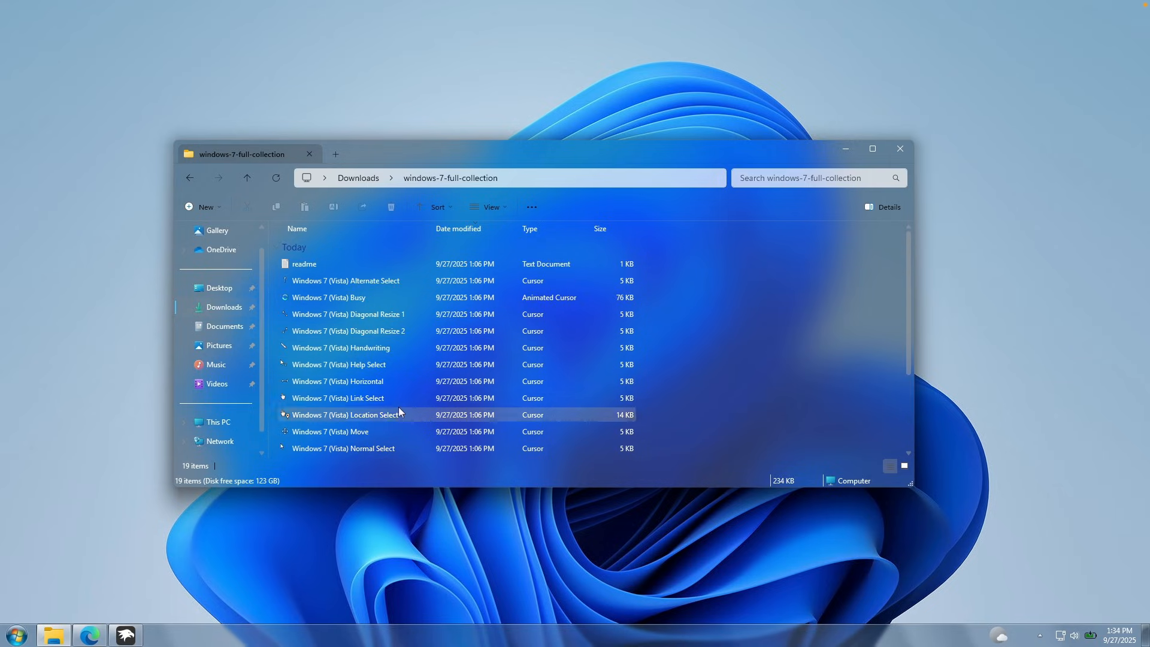
pyautogui.scroll(-3, 396, 383)
pyautogui.scroll(-1, 407, 319)
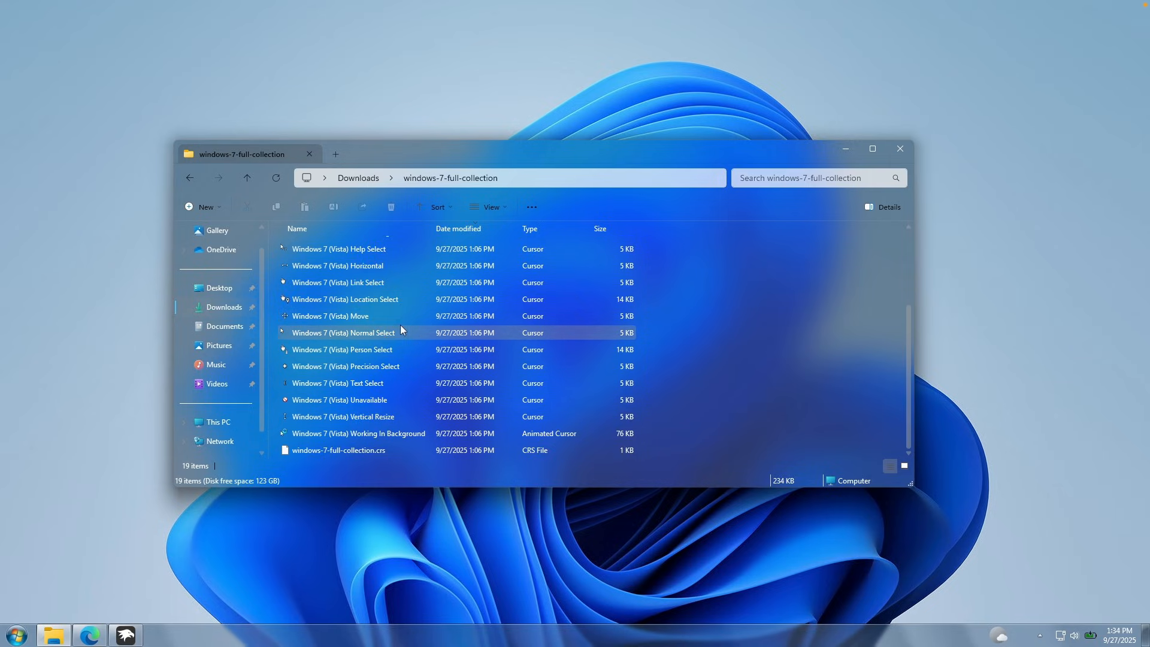
# - Open the Mouse Properties pointer settings by searching the Start menu for "change" and place the dialog beside the cursor folder
pyautogui.click(25, 633)
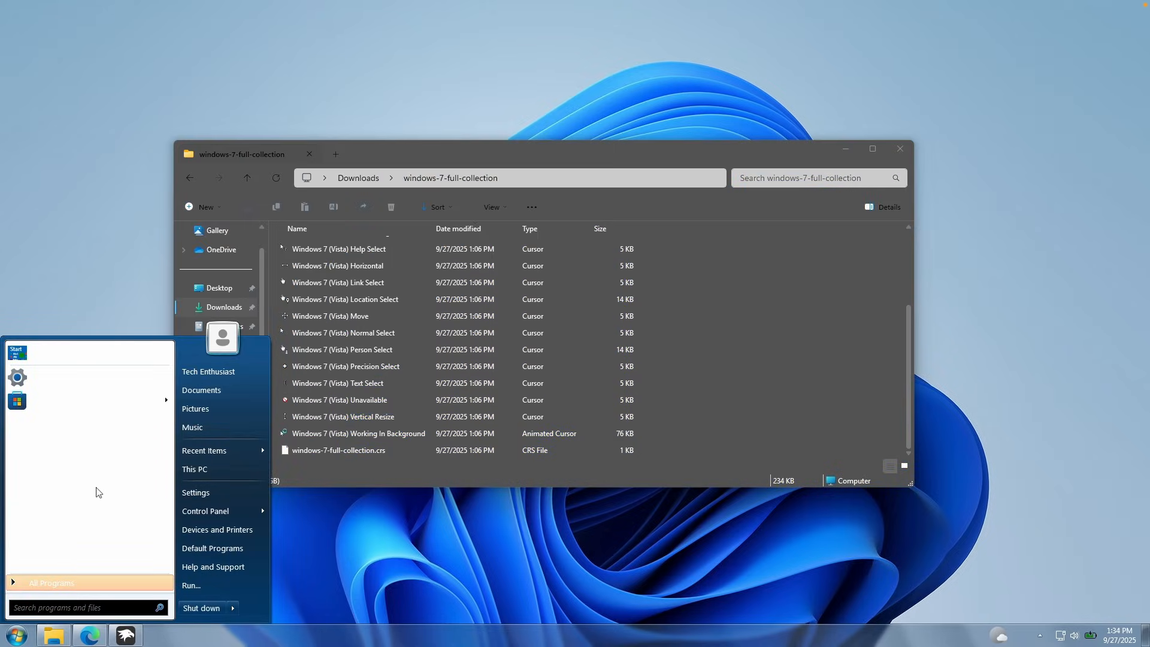
pyautogui.write('change')
pyautogui.click(109, 523)
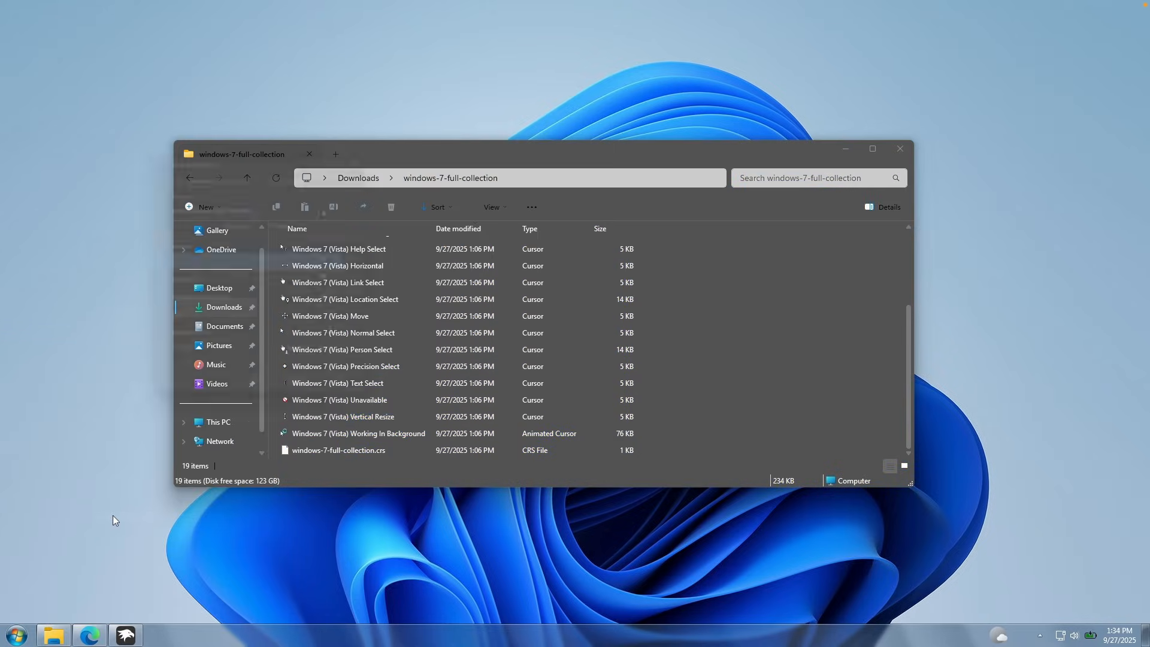
pyautogui.moveTo(269, 161); pyautogui.dragTo(946, 202)
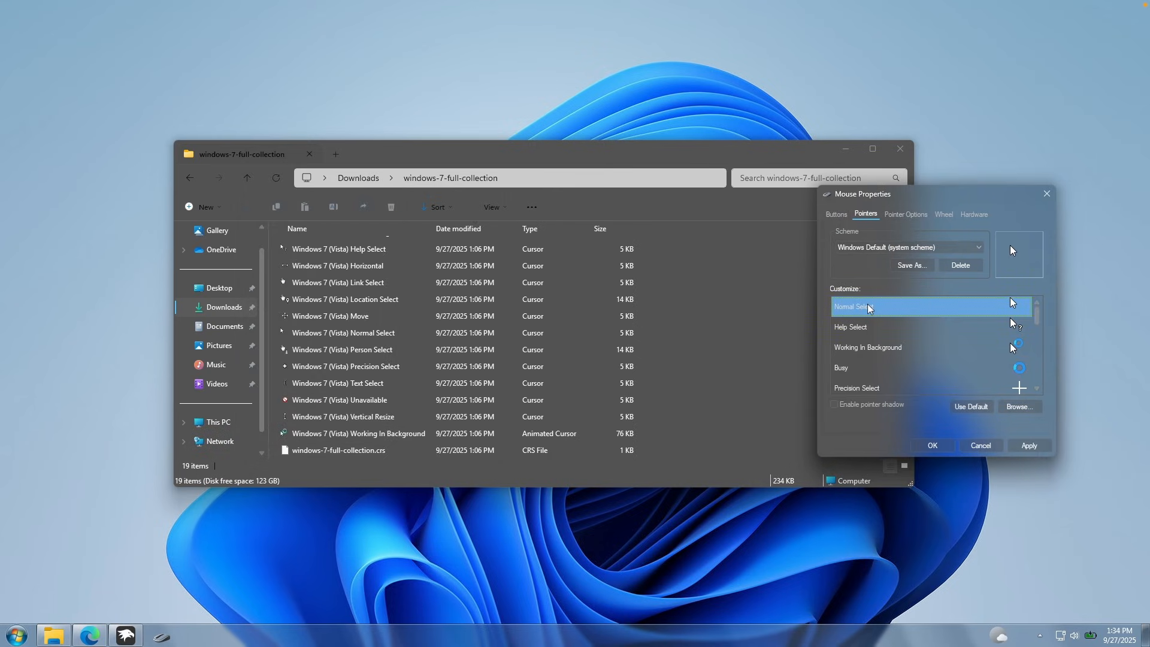
# - Assign the Windows 7 (Vista) Normal Select cursor from the windows-7-full-collection folder in Downloads to the Normal Select pointer
pyautogui.click(1019, 407)
pyautogui.click(844, 260)
pyautogui.moveTo(904, 209); pyautogui.dragTo(826, 211)
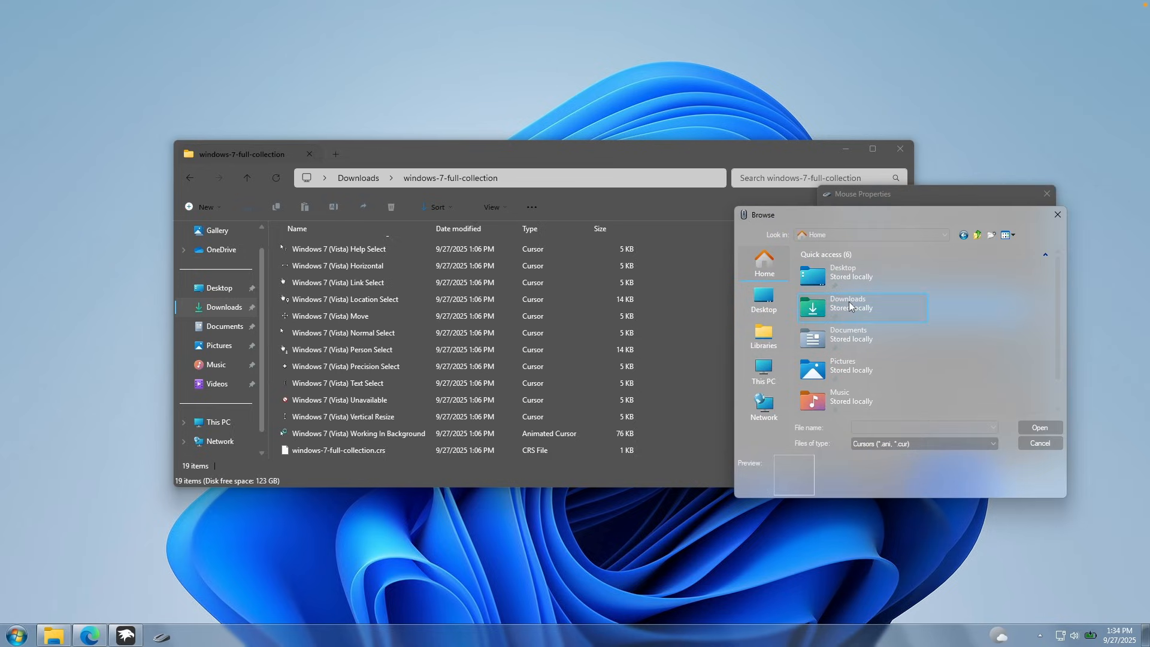
pyautogui.doubleClick(850, 303)
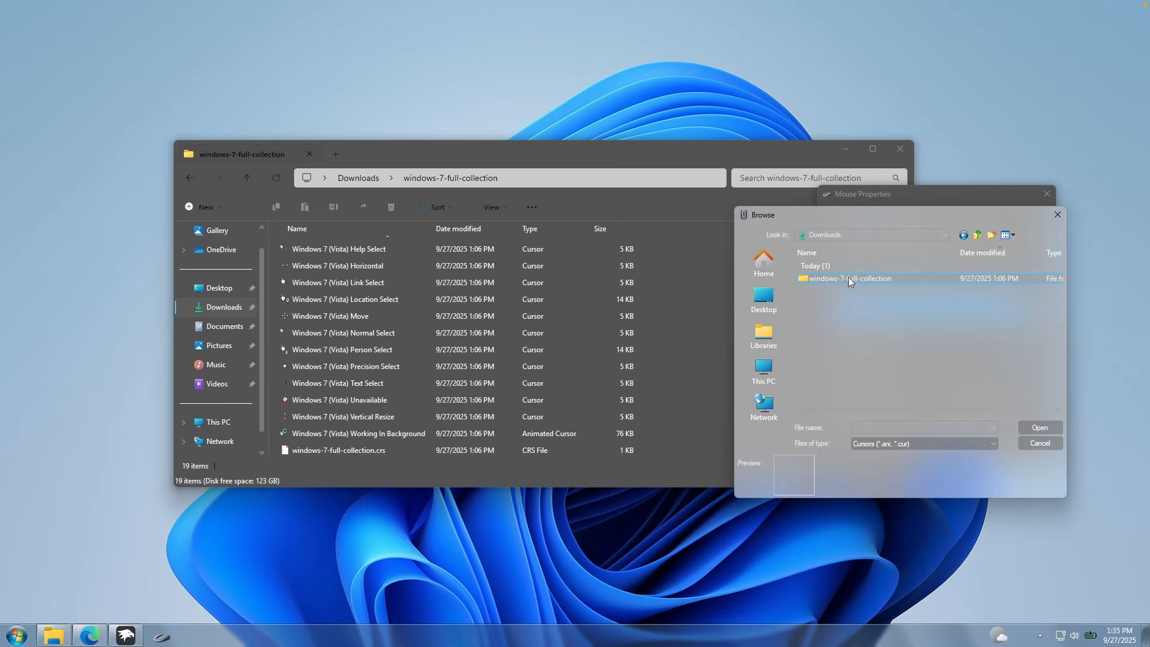
pyautogui.doubleClick(861, 277)
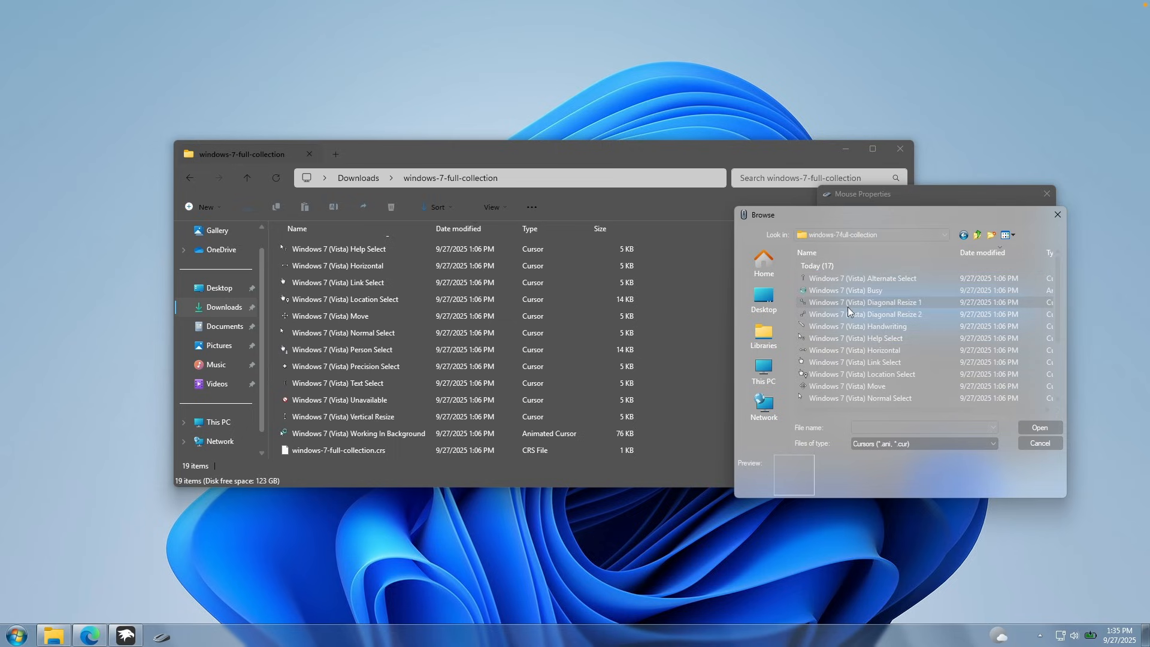
pyautogui.click(876, 399)
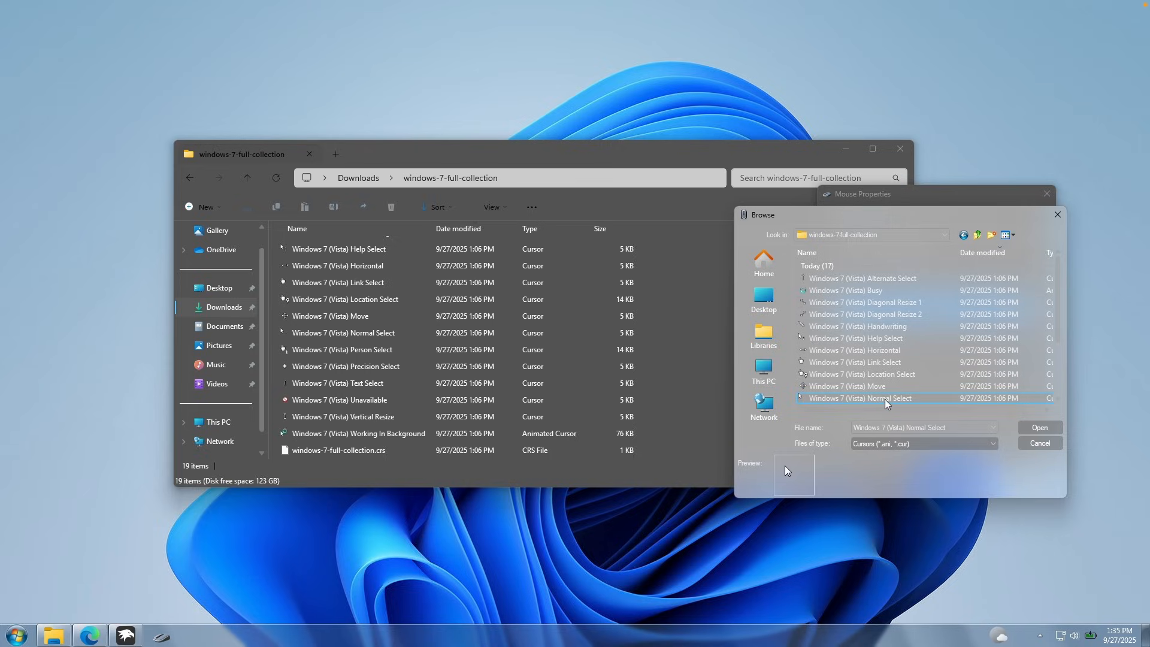
pyautogui.click(1040, 427)
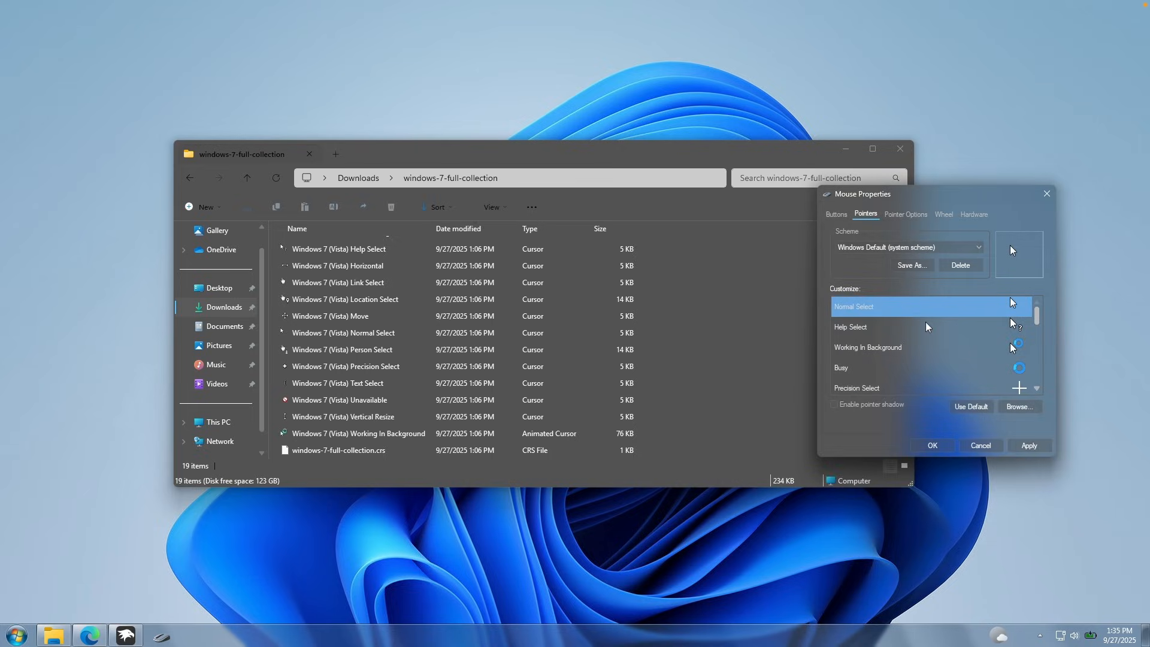
# - Assign the Windows 7 (Vista) Help Select cursor to the Help Select pointer
pyautogui.click(927, 326)
pyautogui.click(1019, 407)
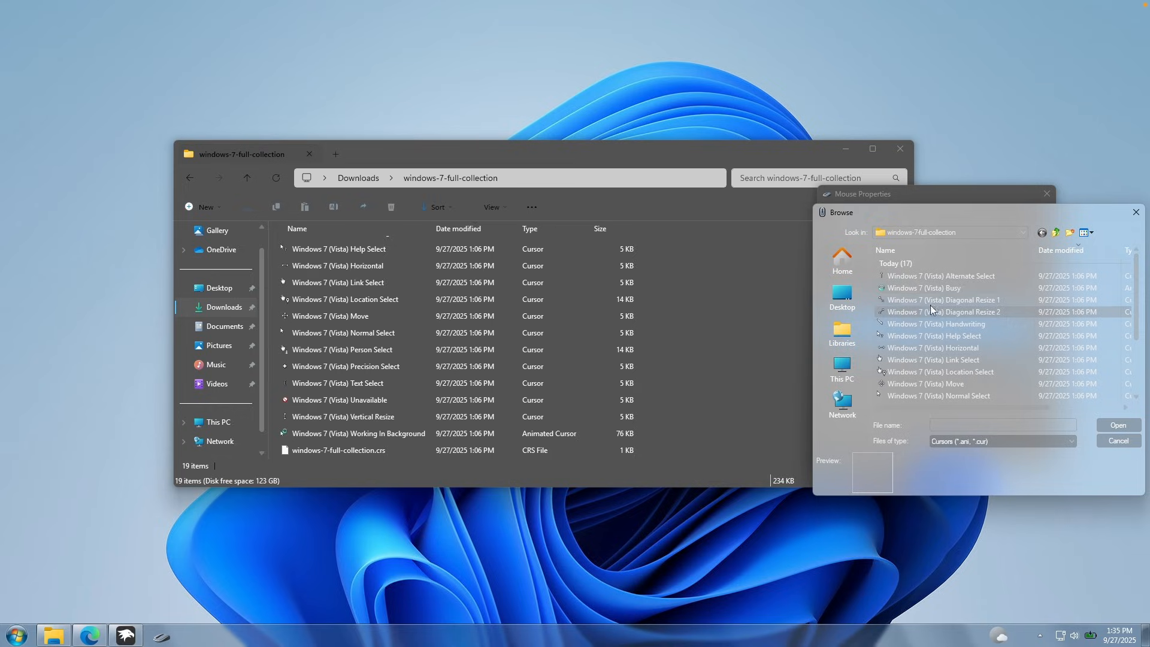
pyautogui.click(967, 335)
pyautogui.click(1119, 424)
# - Assign the animated Windows 7 (Vista) Working In Background cursor to the Working In Background pointer
pyautogui.click(964, 347)
pyautogui.click(1024, 407)
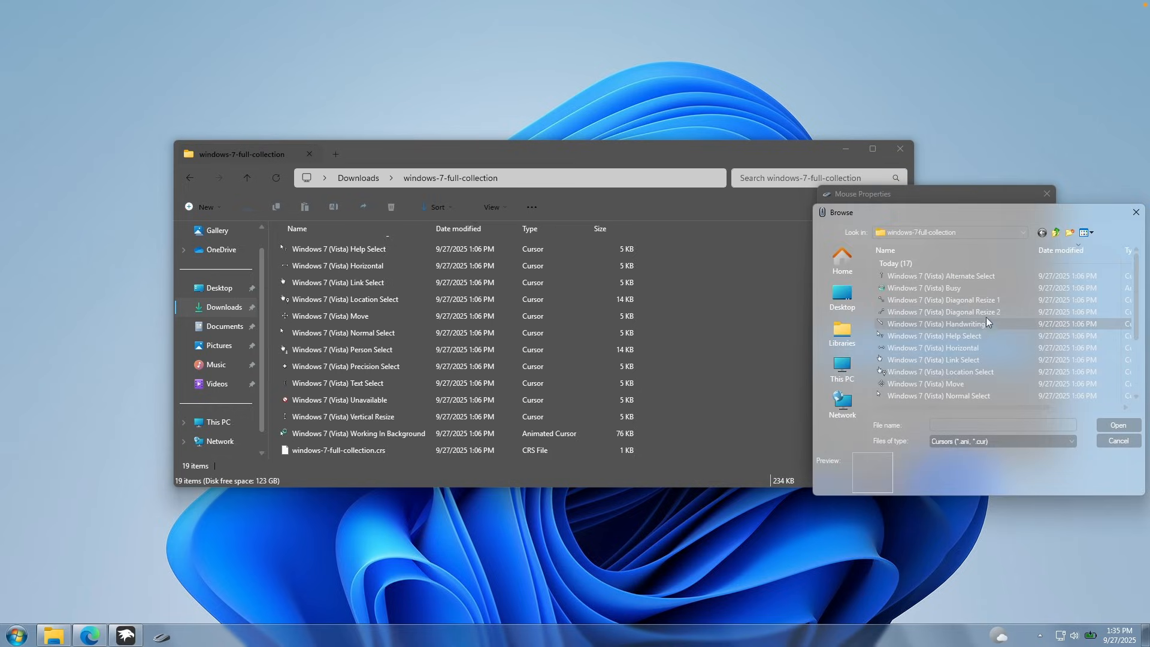
pyautogui.scroll(-1, 952, 329)
pyautogui.scroll(-2, 965, 329)
pyautogui.click(935, 380)
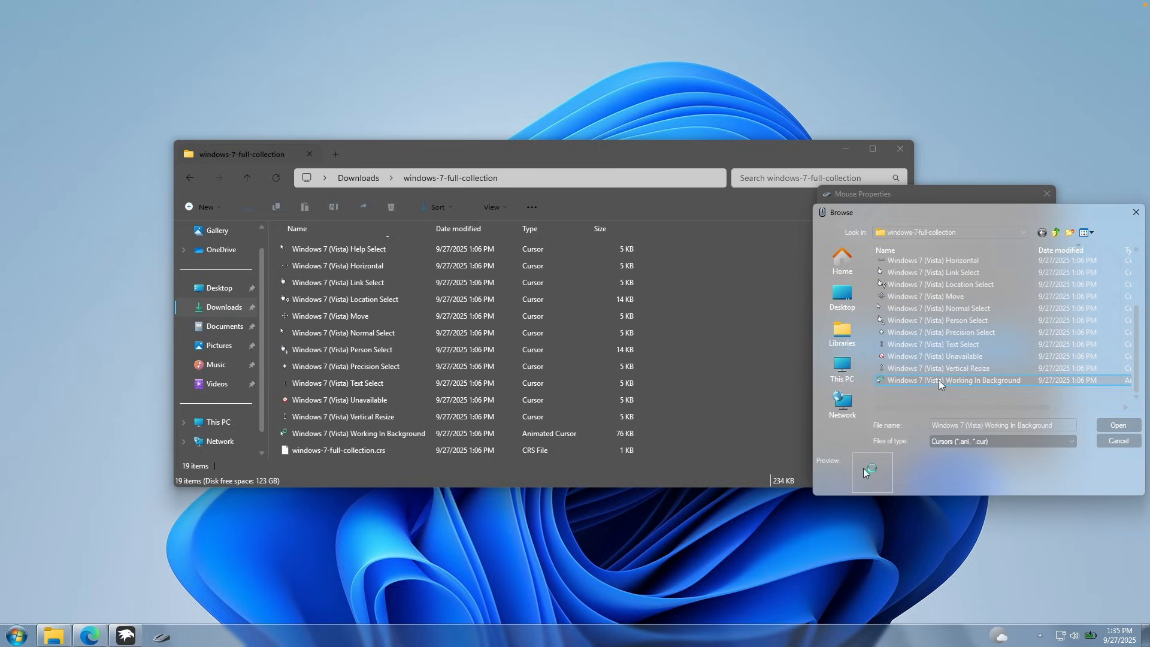
pyautogui.click(1119, 425)
# - Assign the animated Windows 7 (Vista) Busy cursor to the Busy pointer
pyautogui.click(974, 369)
pyautogui.click(1021, 406)
pyautogui.click(952, 290)
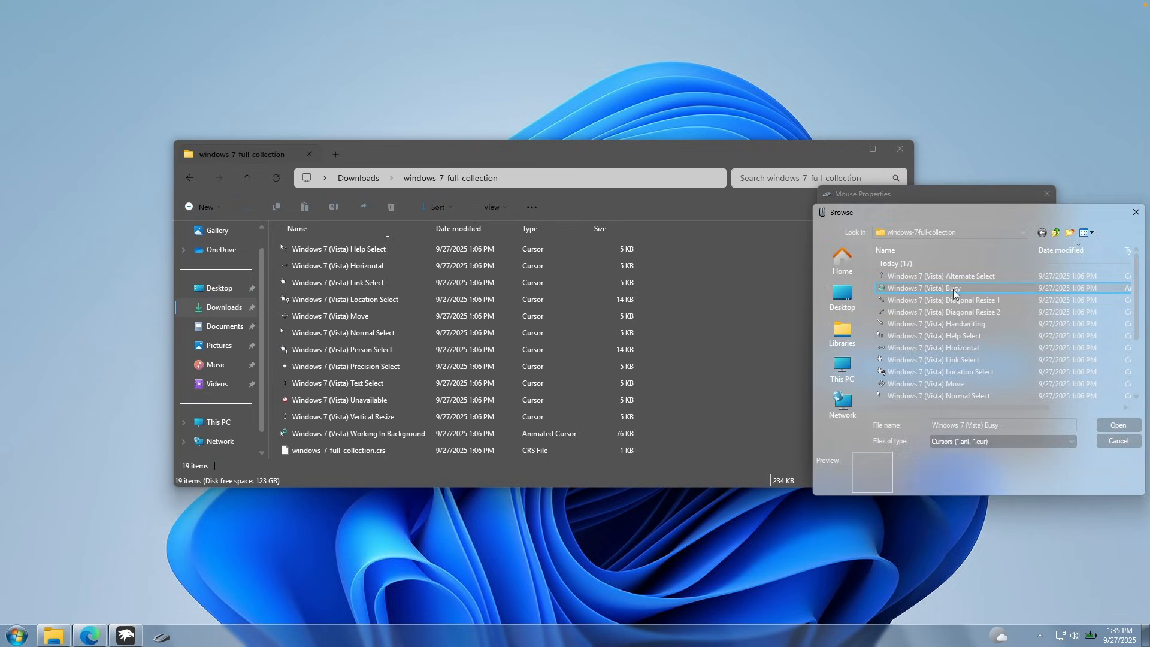
pyautogui.click(1113, 425)
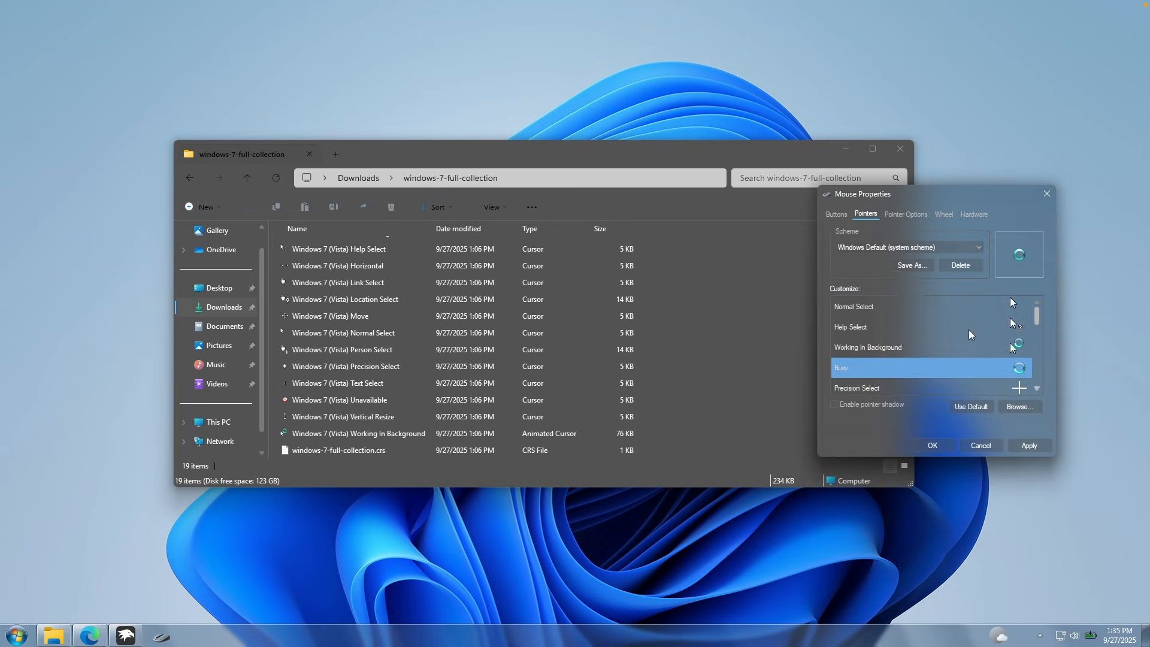
# - Assign the Windows 7 (Vista) Link Select cursor to the Link Select pointer, then apply the pointer changes and close Mouse Properties
pyautogui.scroll(-5, 971, 333)
pyautogui.click(904, 326)
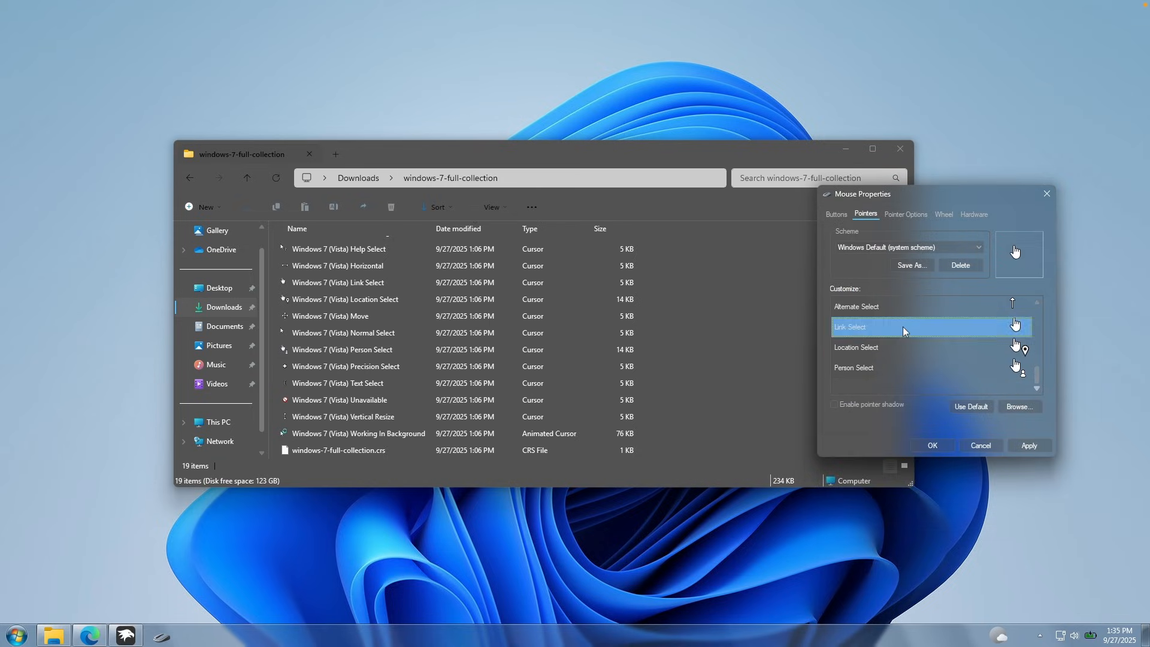
pyautogui.click(1019, 406)
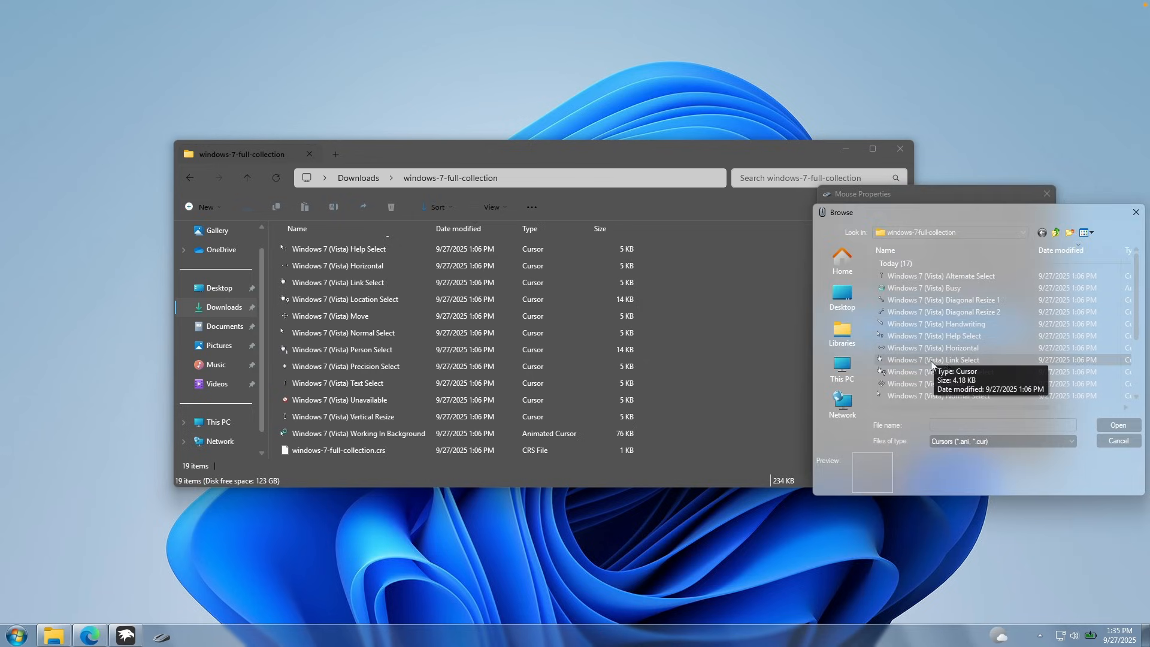
pyautogui.click(911, 359)
pyautogui.click(1116, 426)
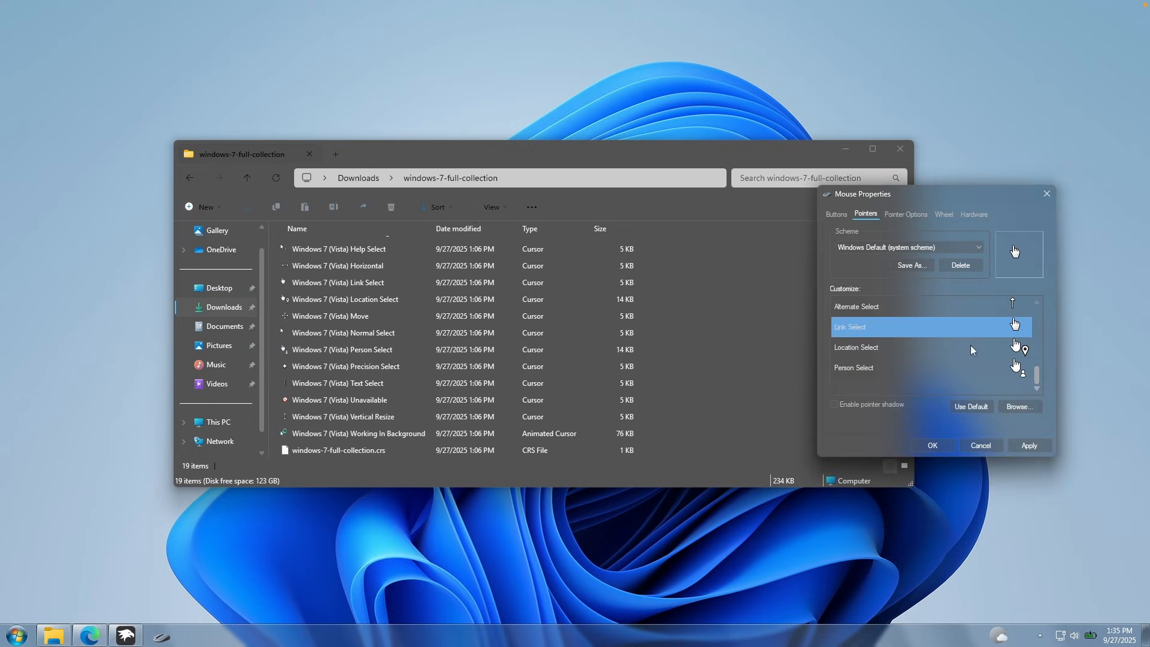
pyautogui.click(1031, 445)
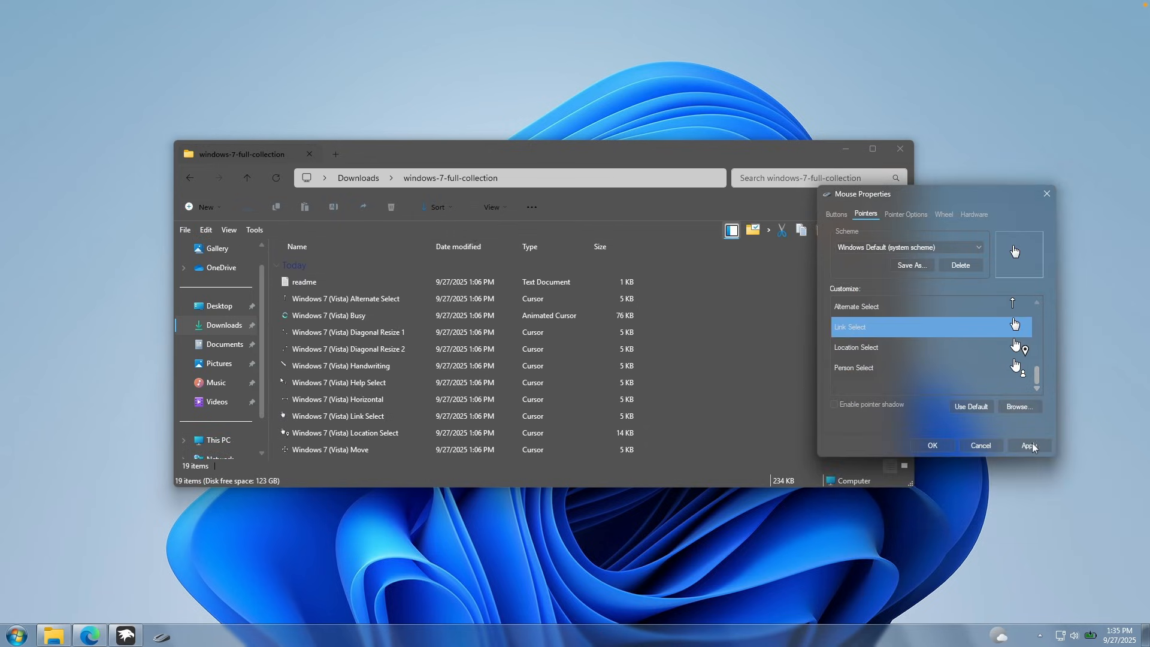
pyautogui.click(926, 445)
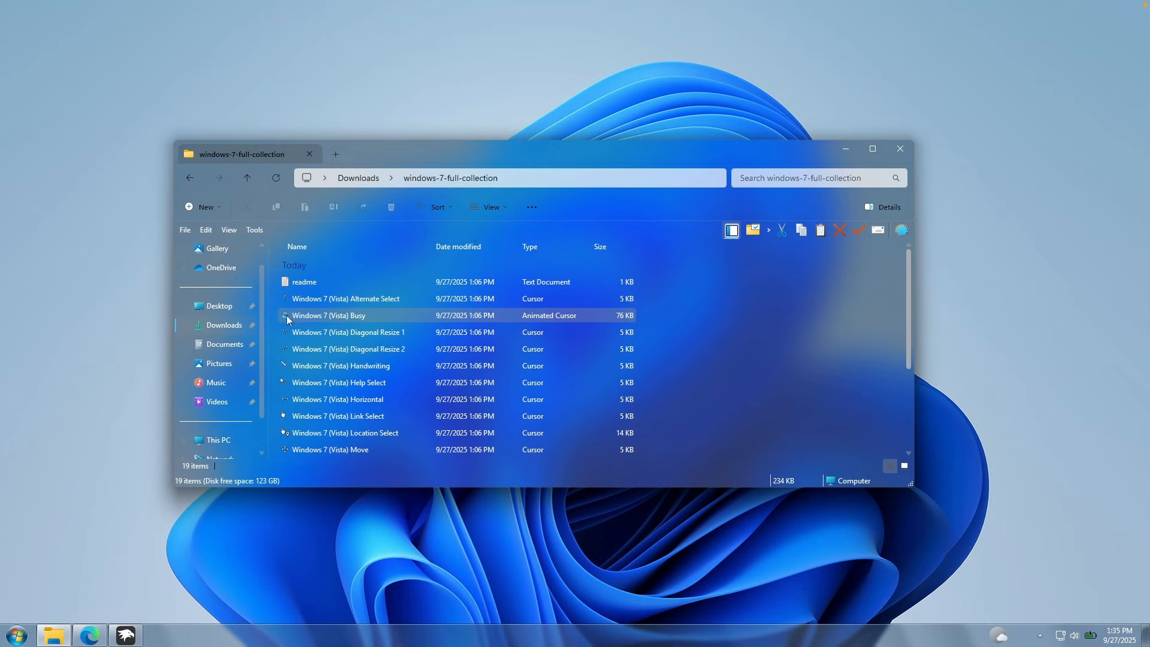
# - Download the original 3840x2160 Windows 7 Official Wallpaper from the 4kwallpapers page in the browser and show it in its folder
pyautogui.click(220, 323)
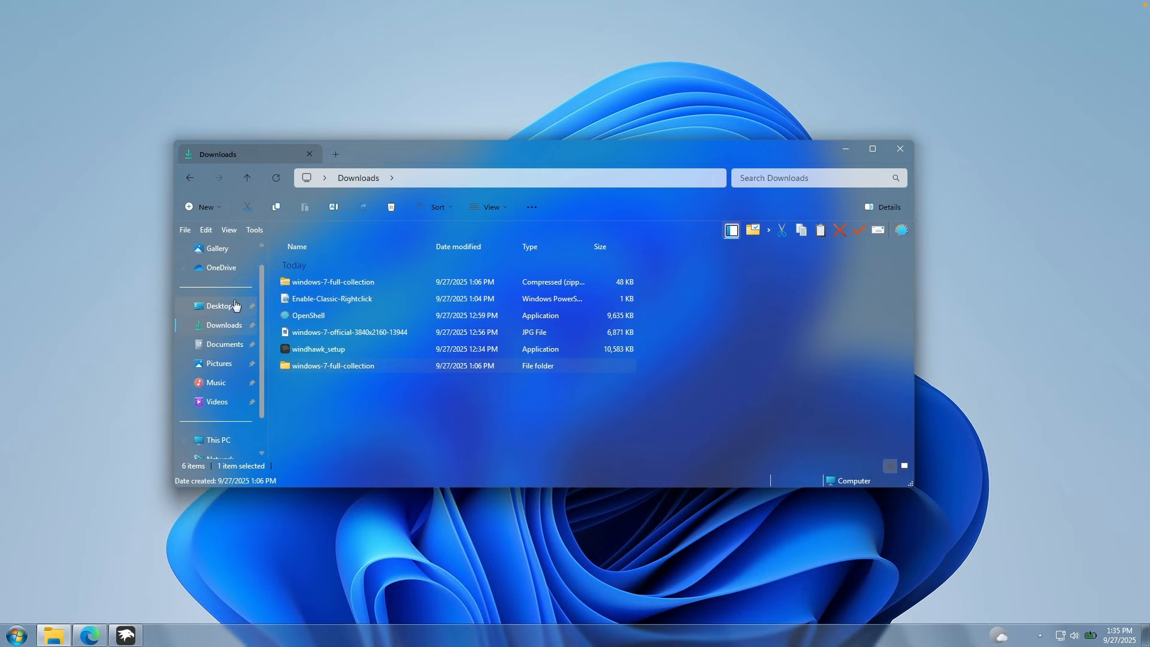
pyautogui.click(90, 635)
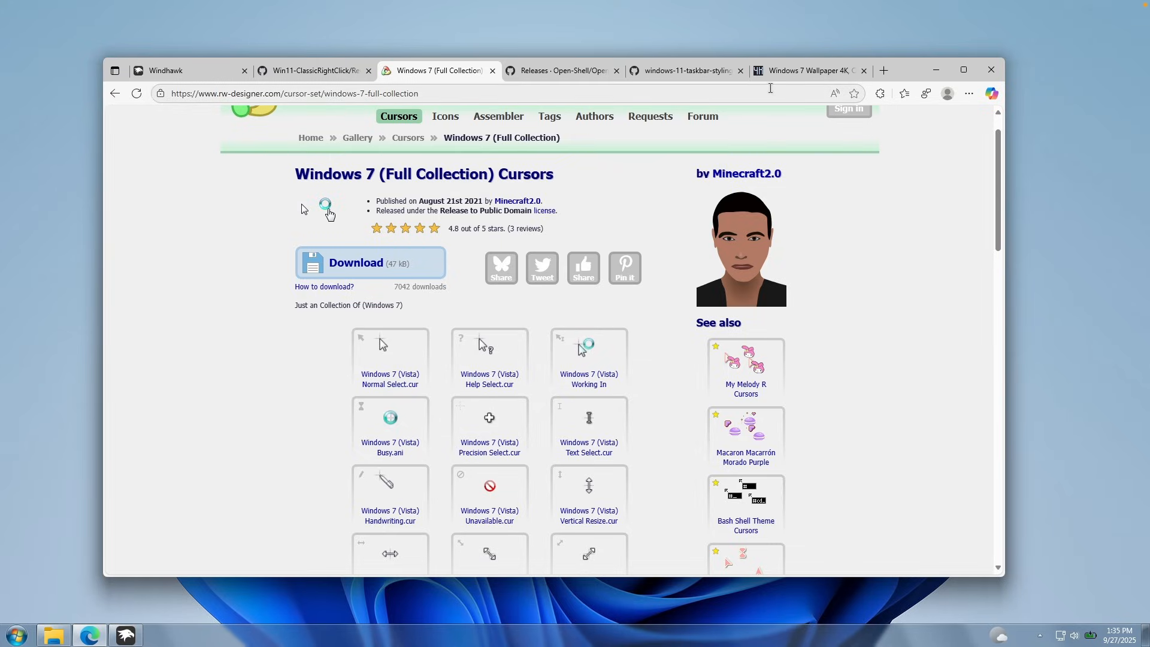
pyautogui.click(809, 70)
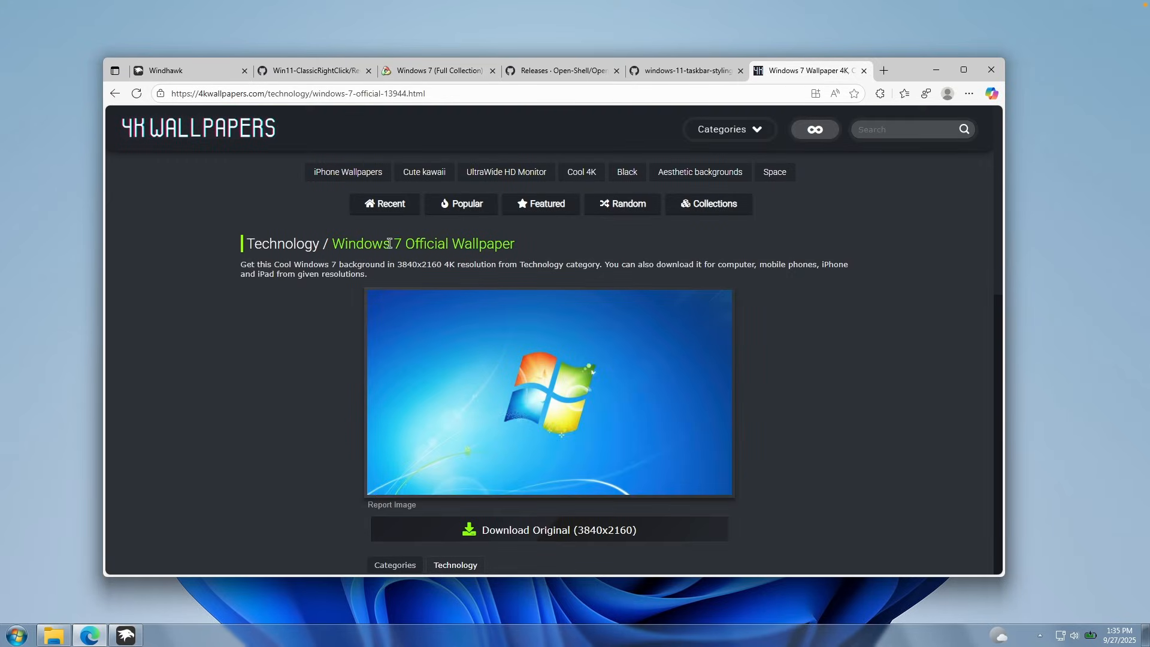
pyautogui.scroll(-2, 588, 265)
pyautogui.click(586, 430)
pyautogui.click(922, 143)
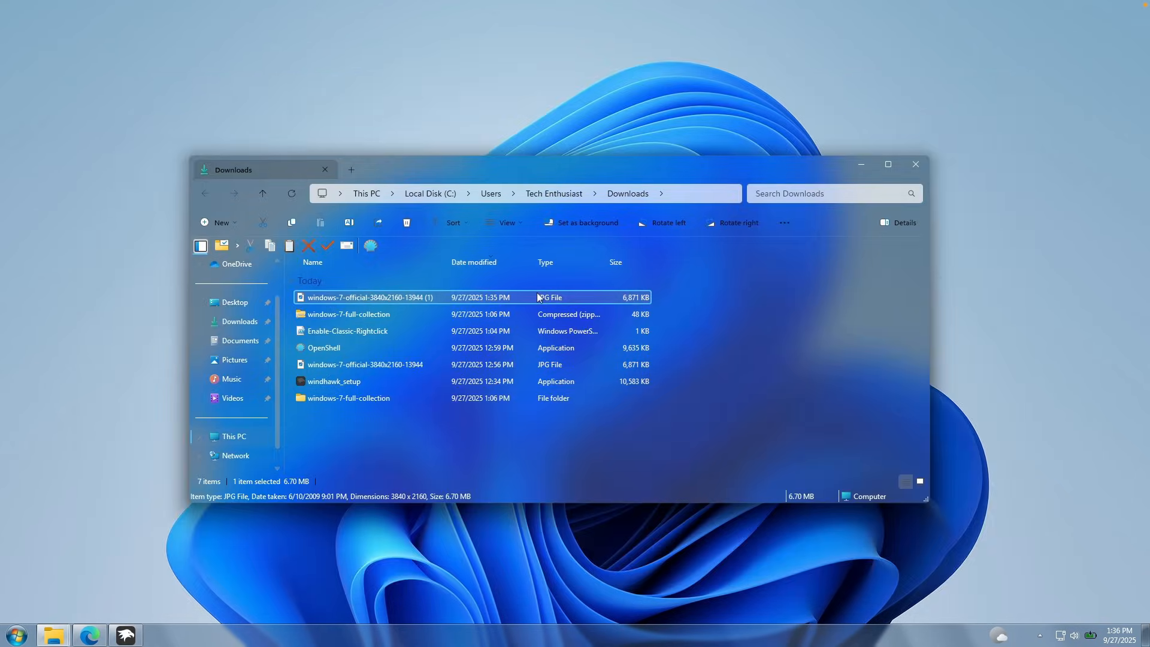
pyautogui.doubleClick(540, 297)
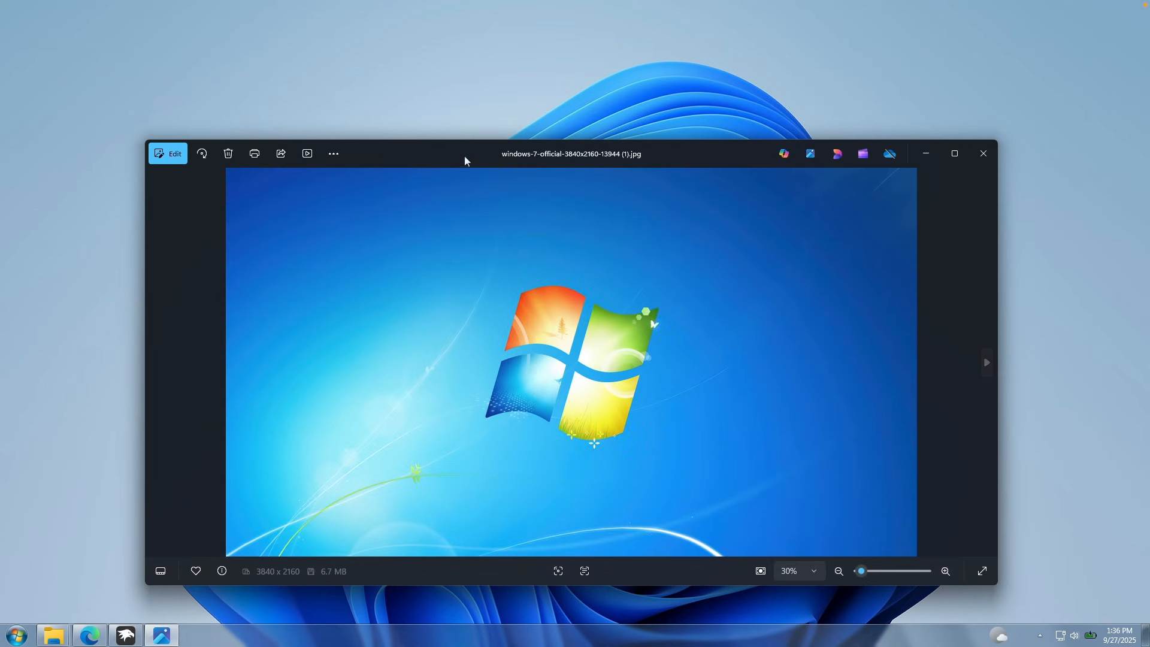
pyautogui.moveTo(465, 158); pyautogui.dragTo(466, 140)
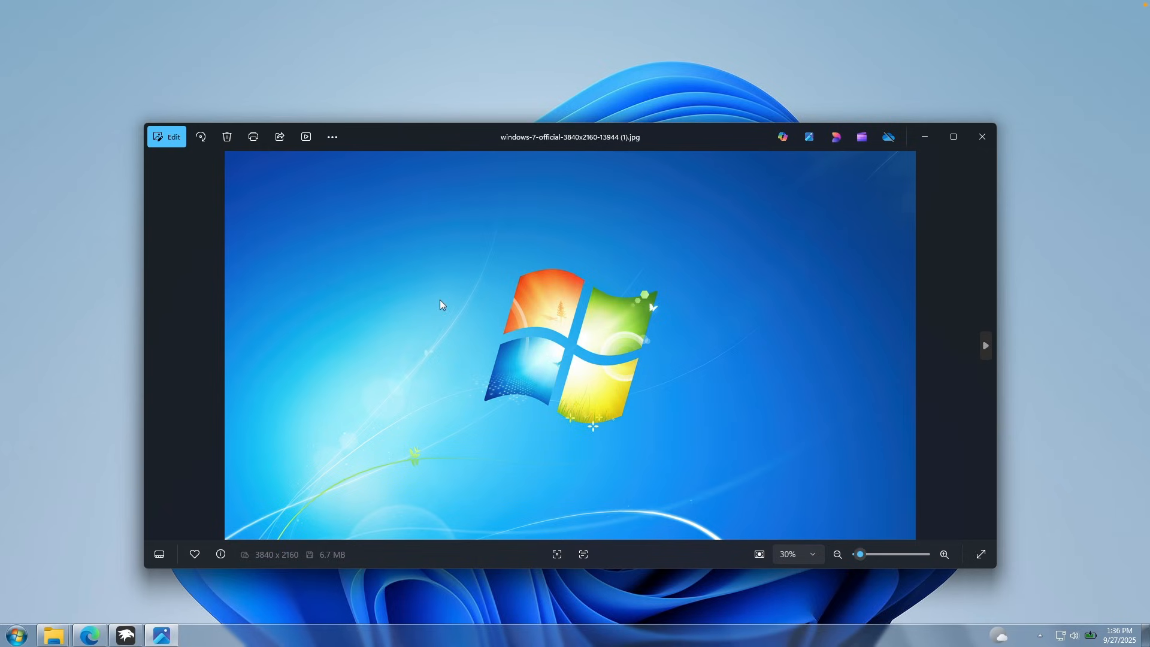
pyautogui.click(332, 136)
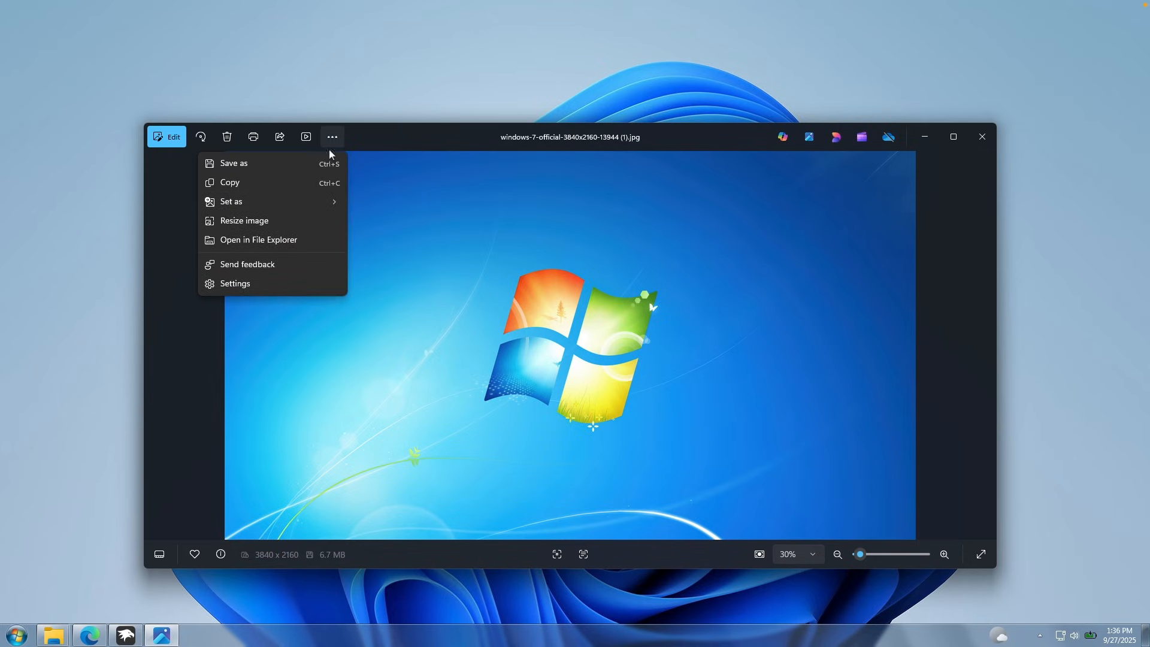
pyautogui.moveTo(276, 201)
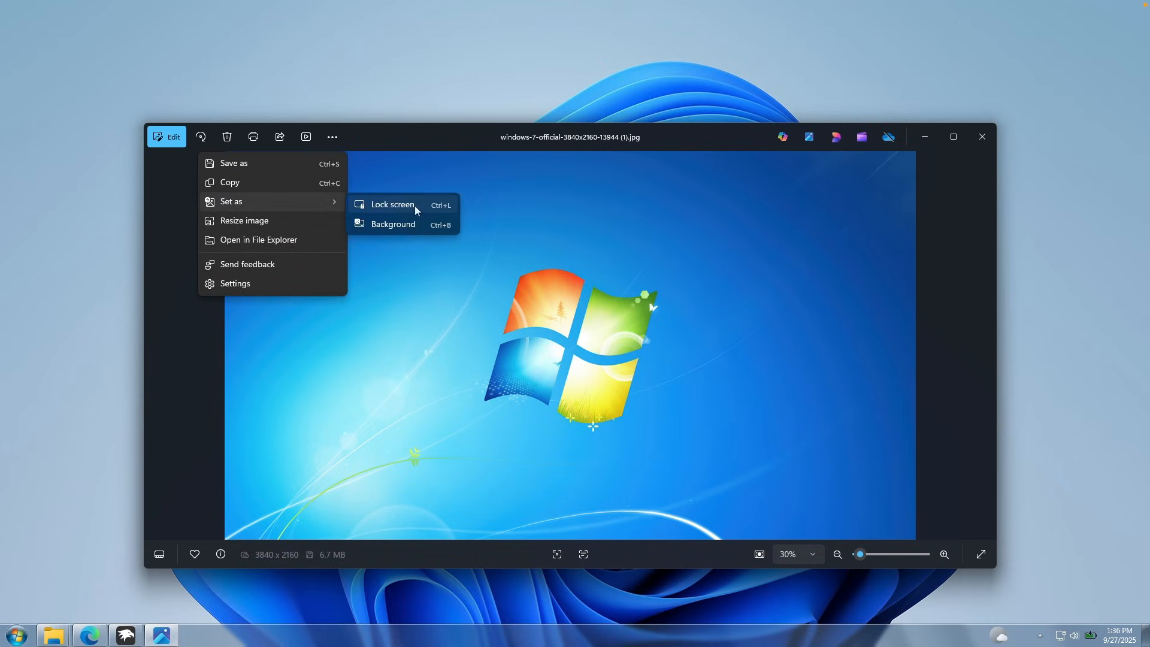
pyautogui.click(413, 227)
# - Set the same wallpaper image as the lock screen, close the image viewer and minimize the Downloads window
pyautogui.click(334, 138)
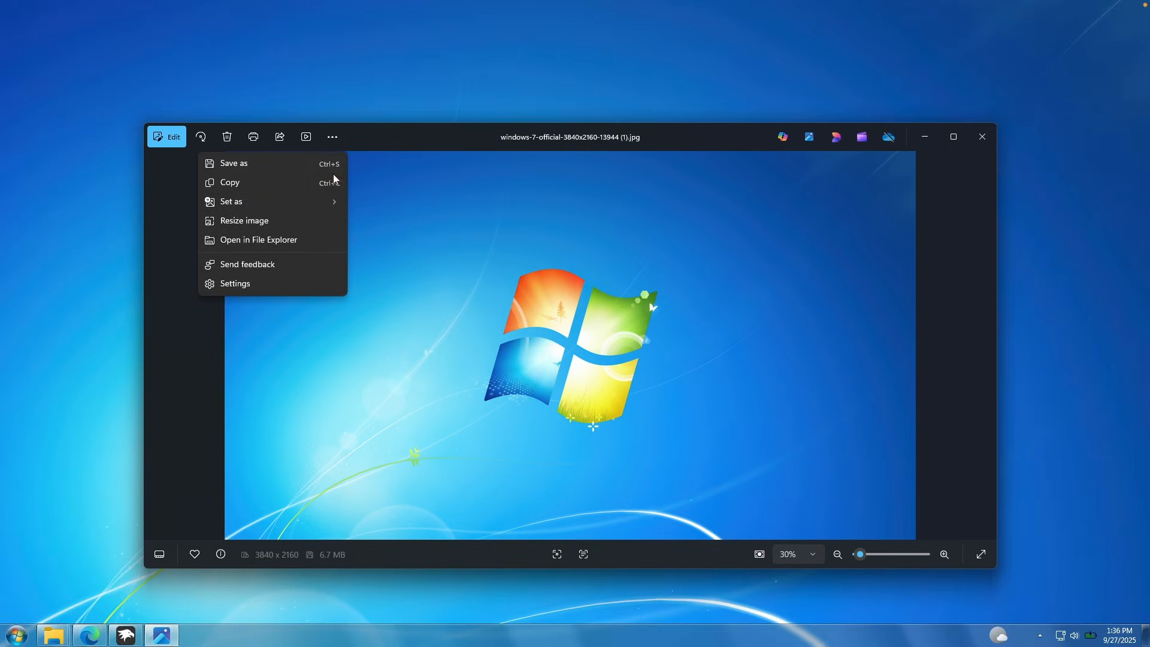
pyautogui.moveTo(290, 204)
pyautogui.click(416, 202)
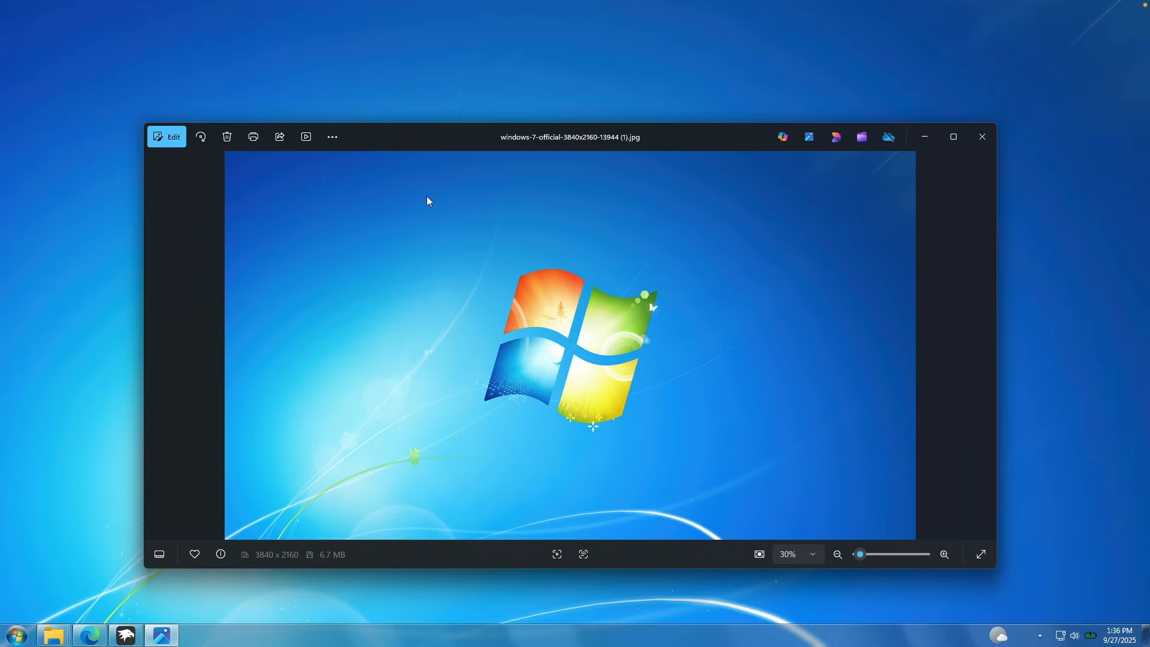
pyautogui.click(983, 137)
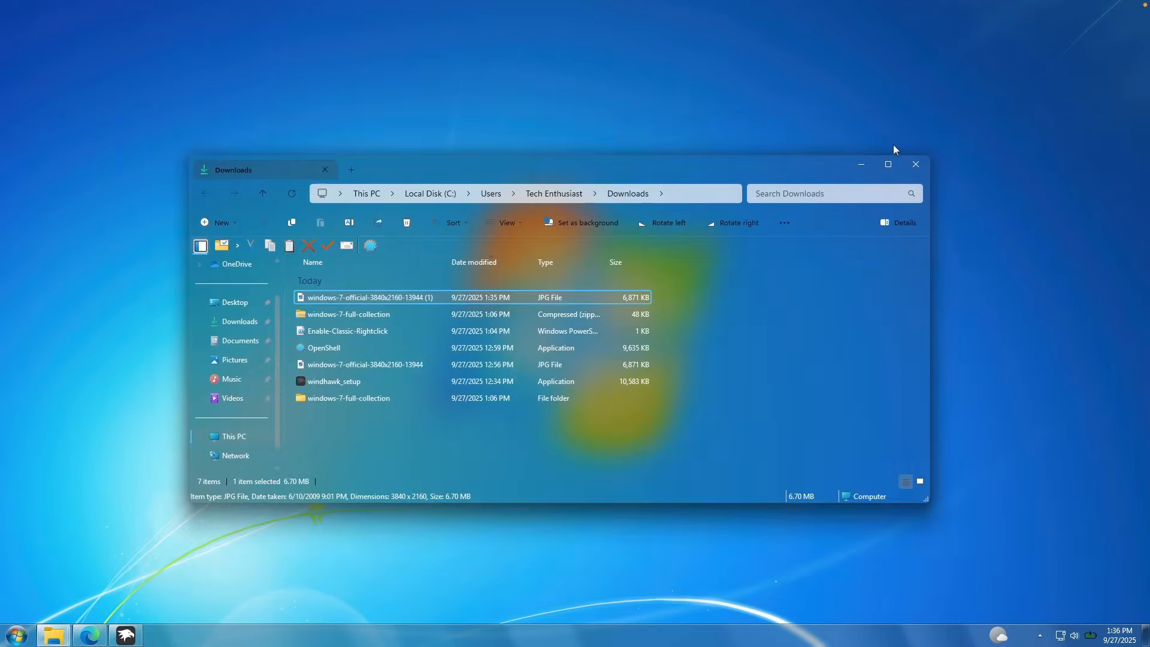
pyautogui.click(861, 166)
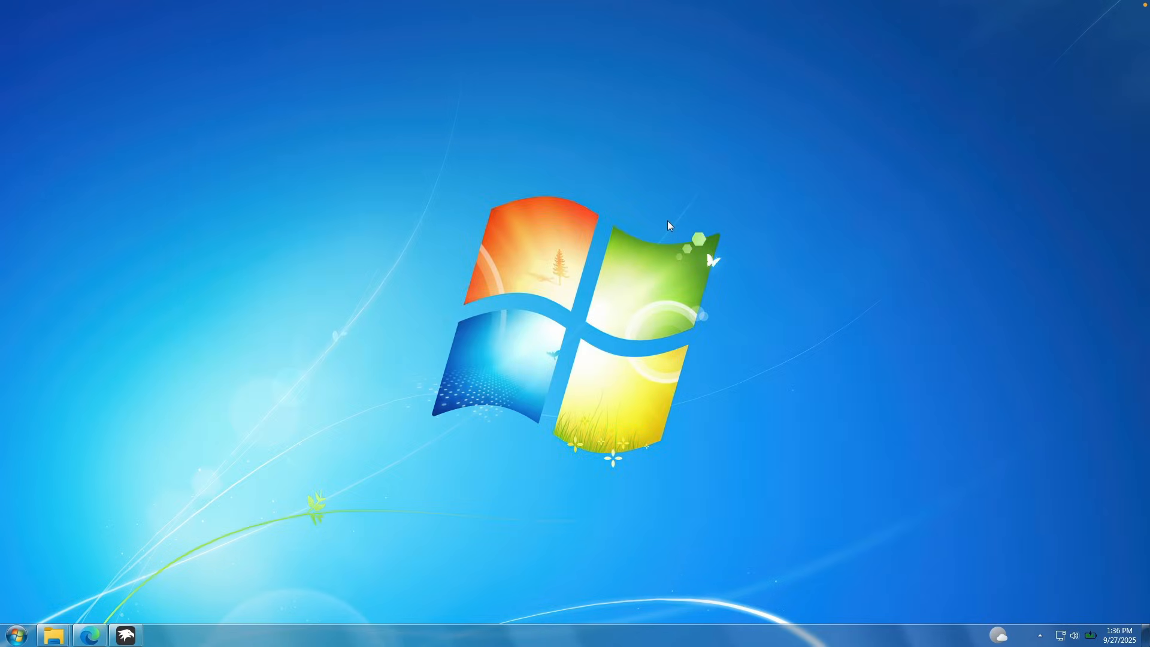
# - Check the Start menu and the desktop's context menu against the new wallpaper
pyautogui.click(19, 638)
pyautogui.click(561, 290)
pyautogui.rightClick(560, 289)
pyautogui.click(593, 327)
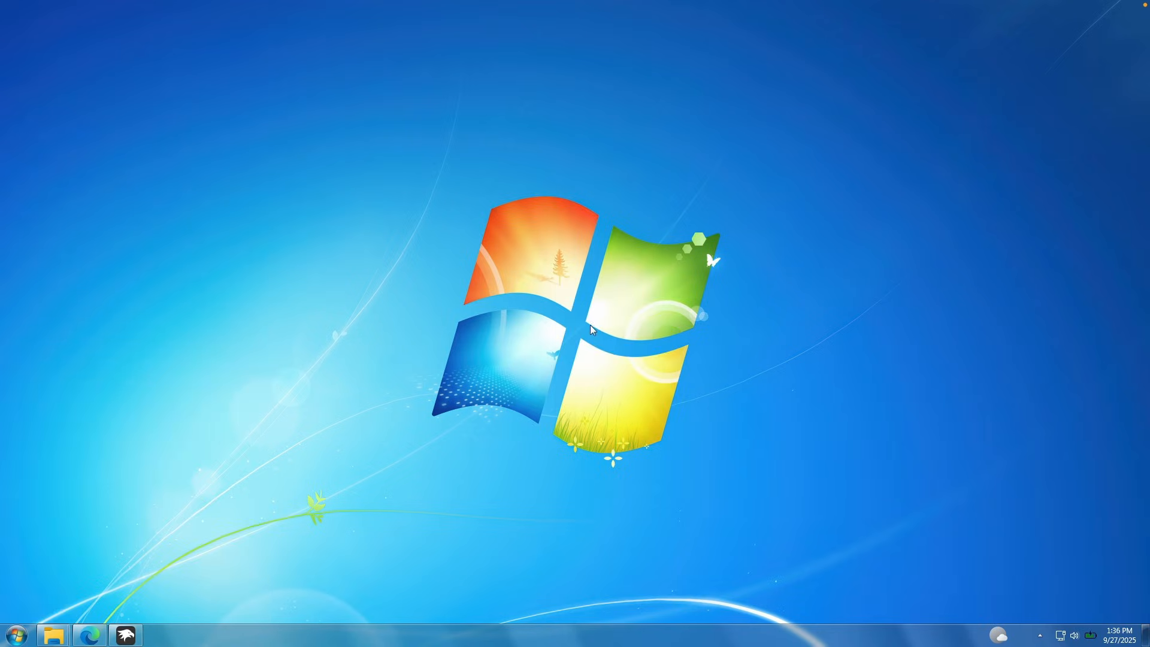